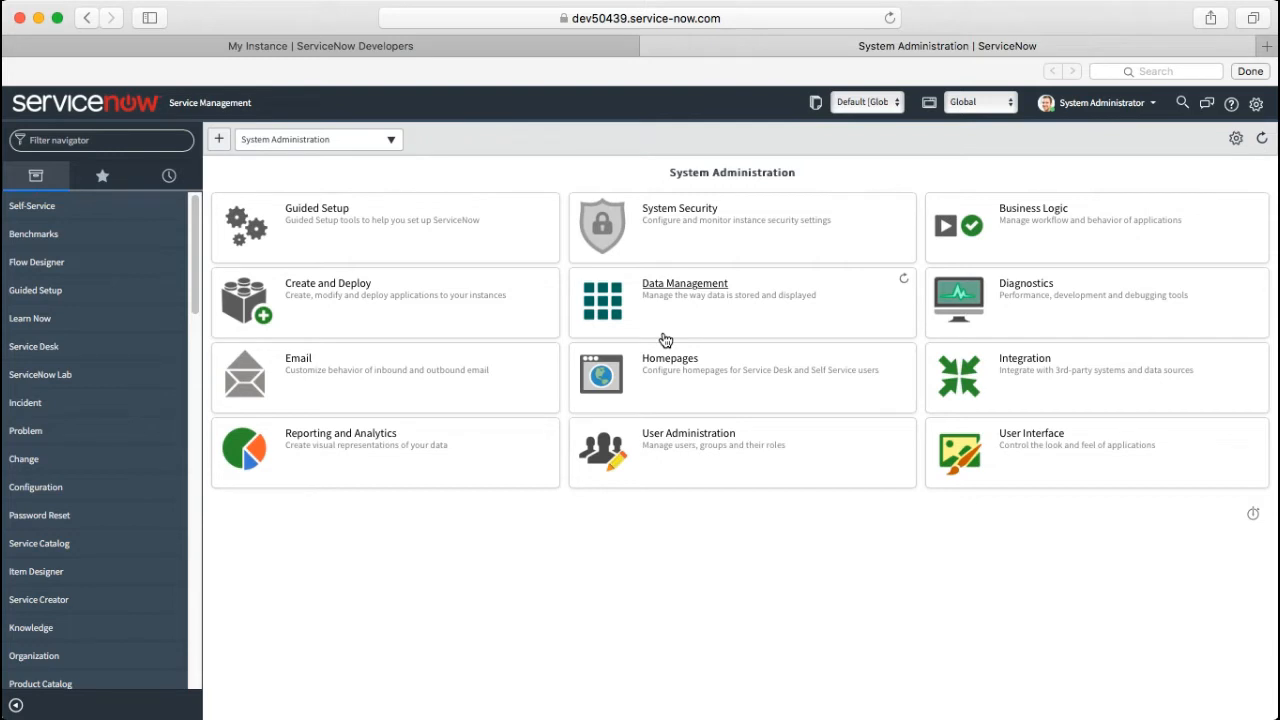
key("super+Tab")
key("super+Tab")
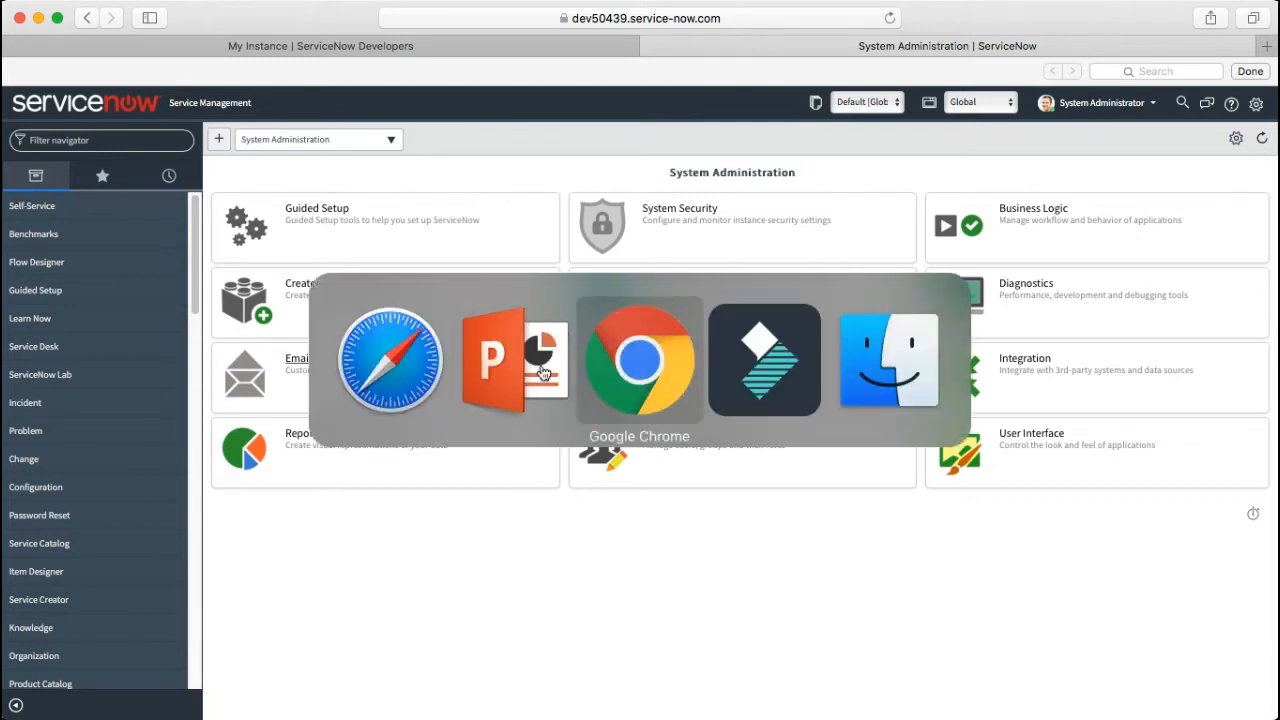
left_click(404, 360)
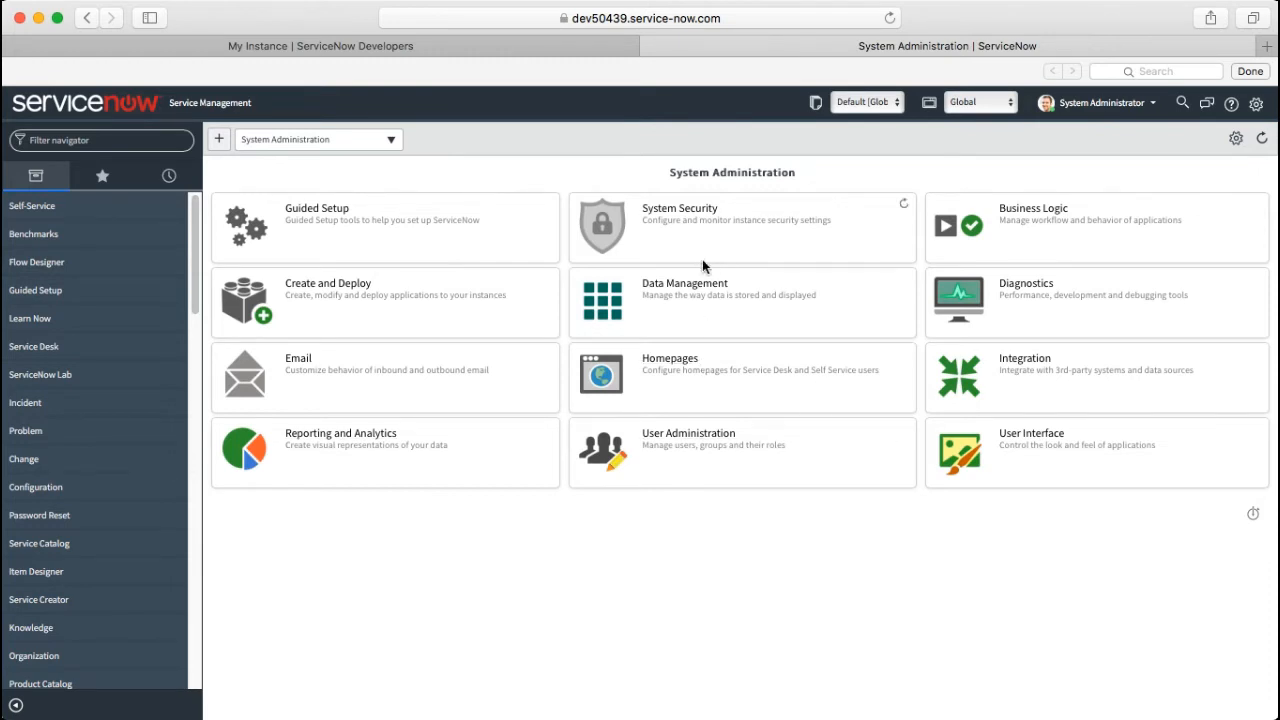
Step: Open the System Plugins list and search for plugins whose name contains "connect"
left_click(130, 140)
type("plugins")
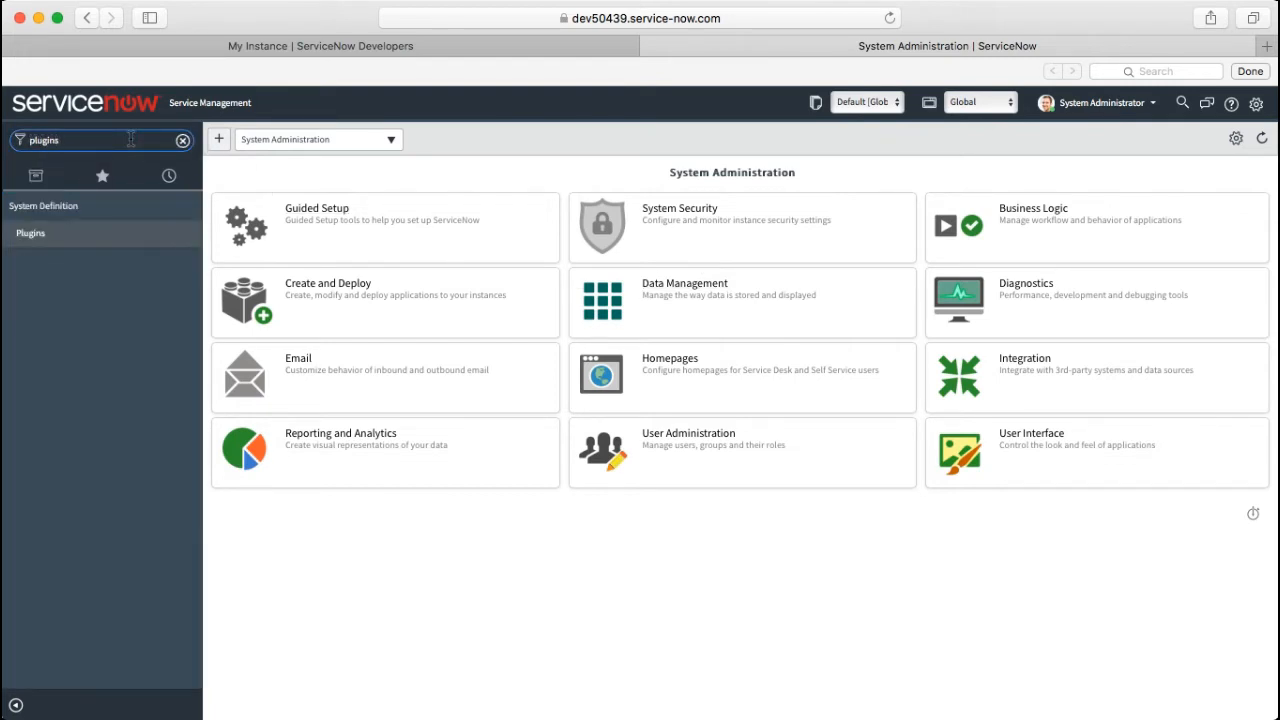
left_click(27, 236)
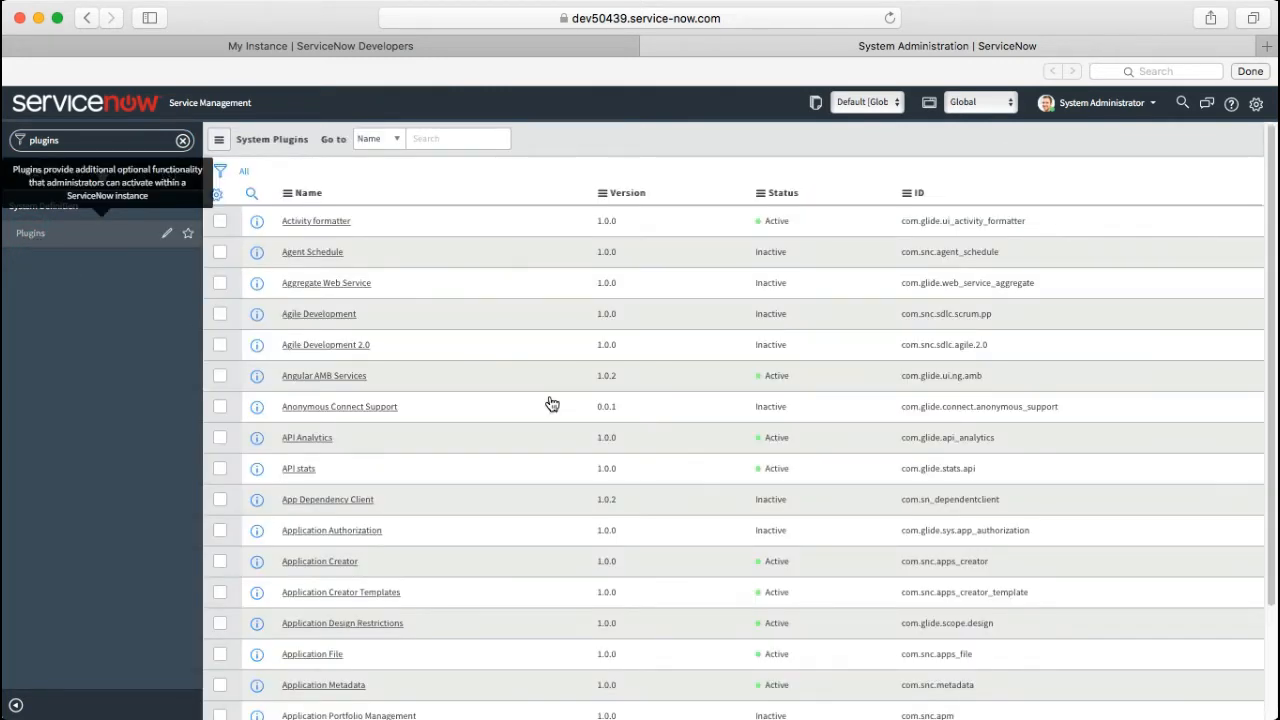
left_click(418, 137)
type("*connect")
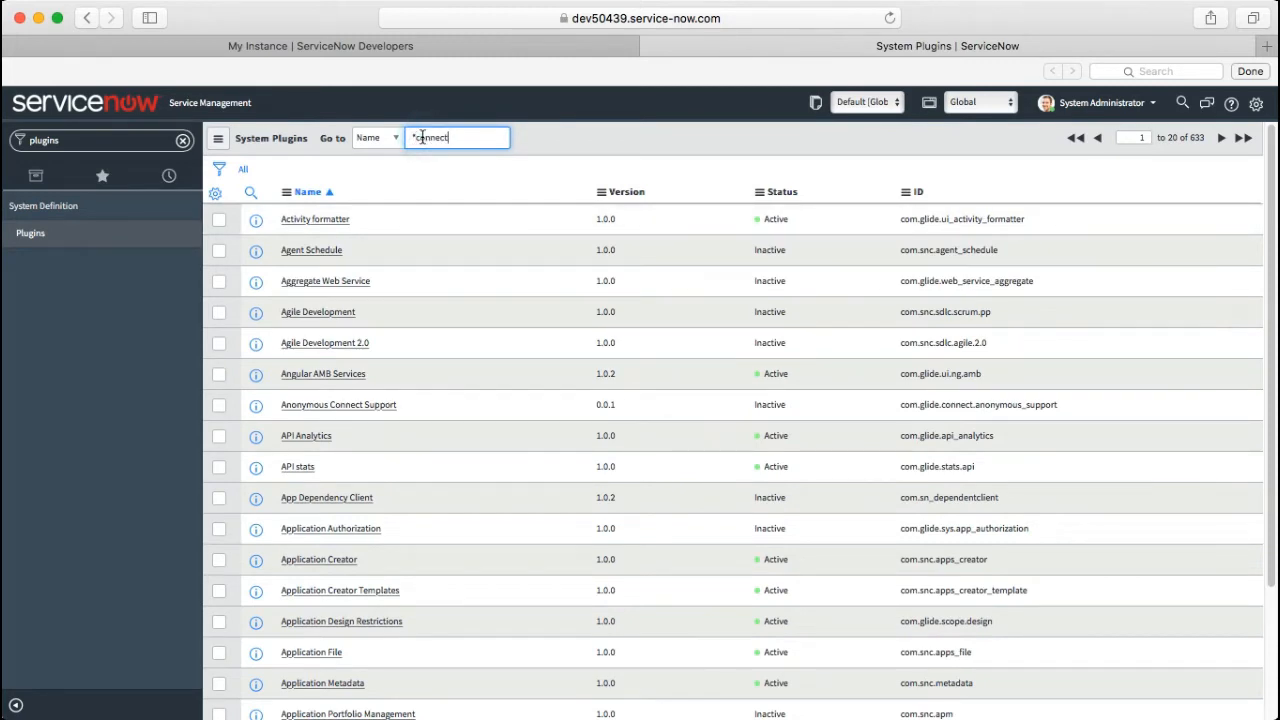
key("Return")
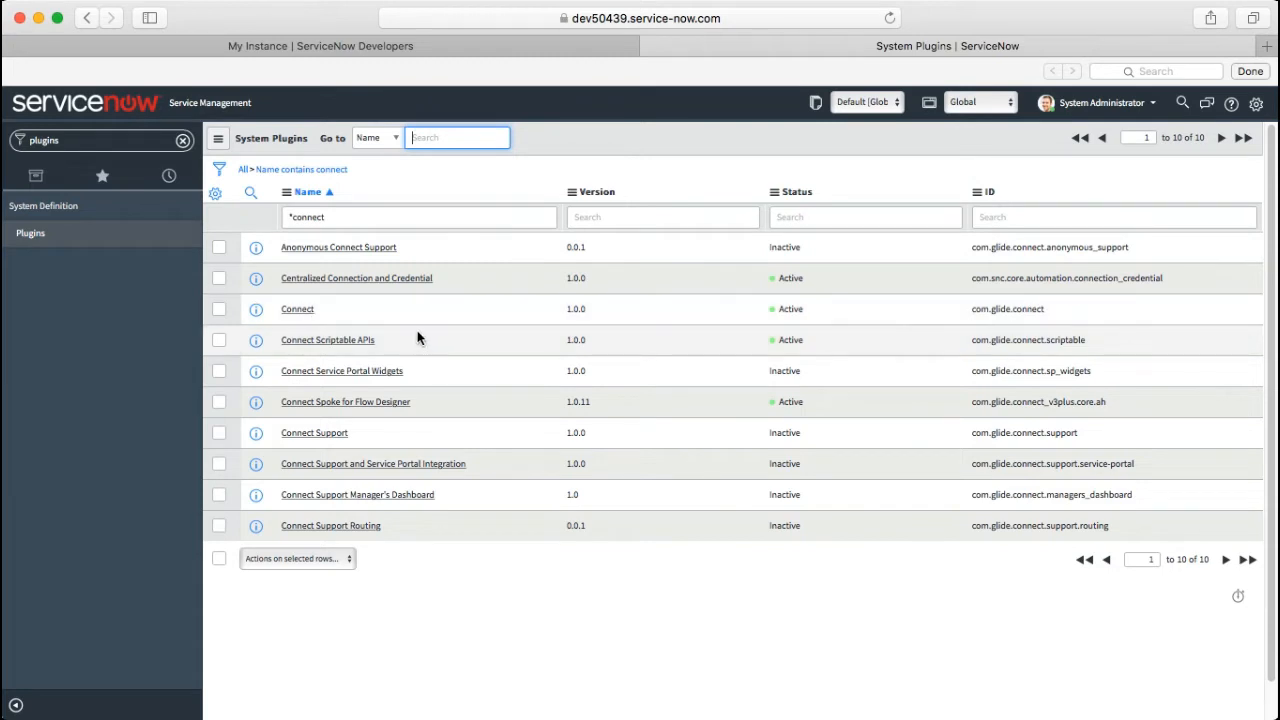
Step: Open the Connect Support plugin record, view its activation dialog and close it without activating
left_click(321, 440)
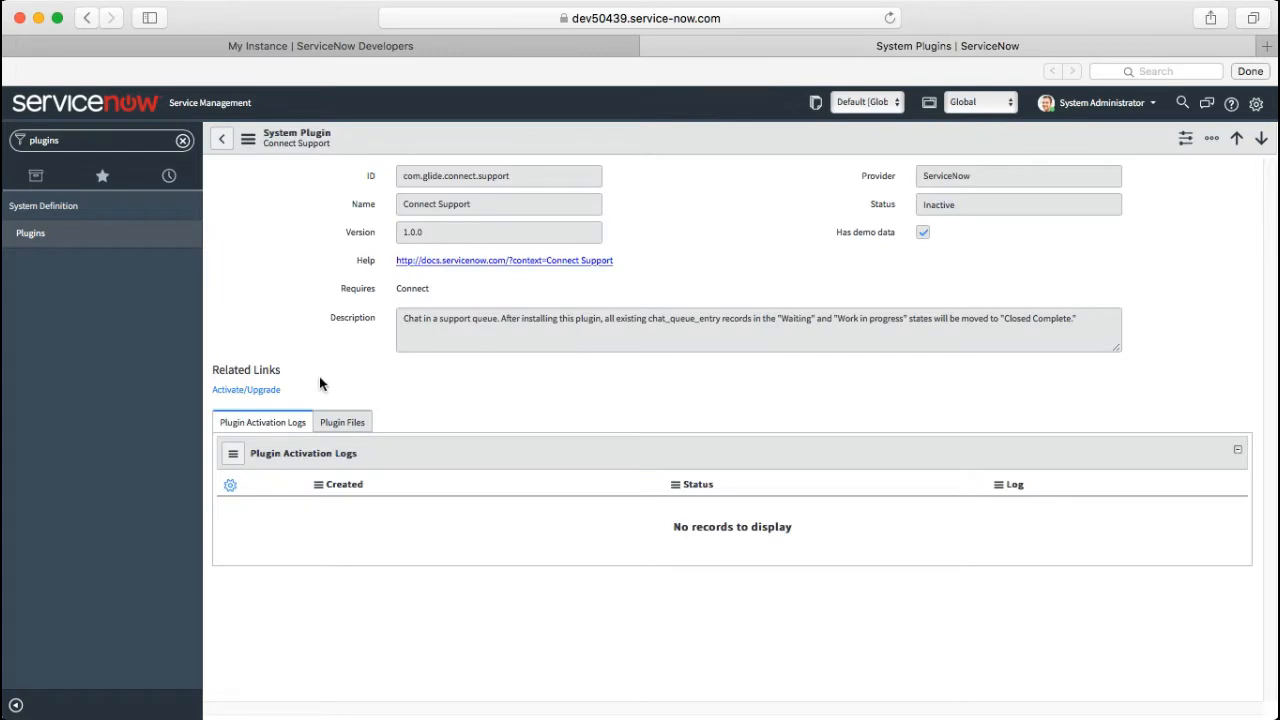
left_click(241, 395)
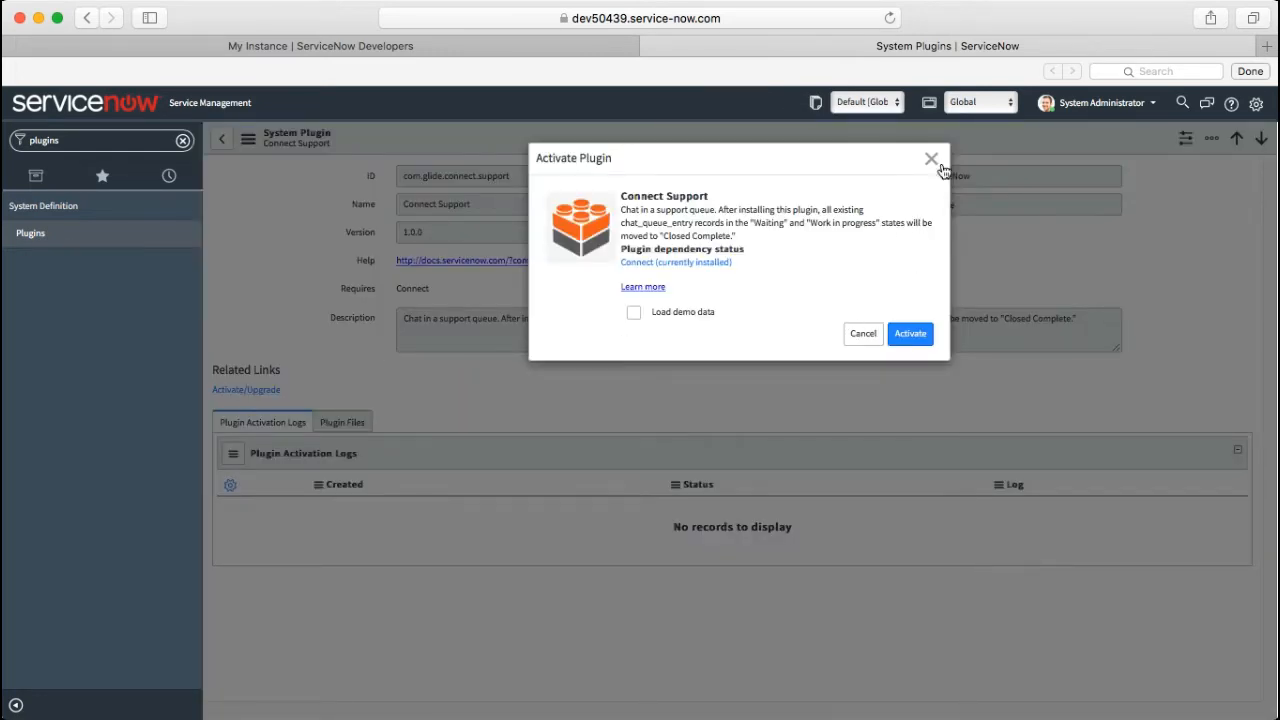
left_click(931, 160)
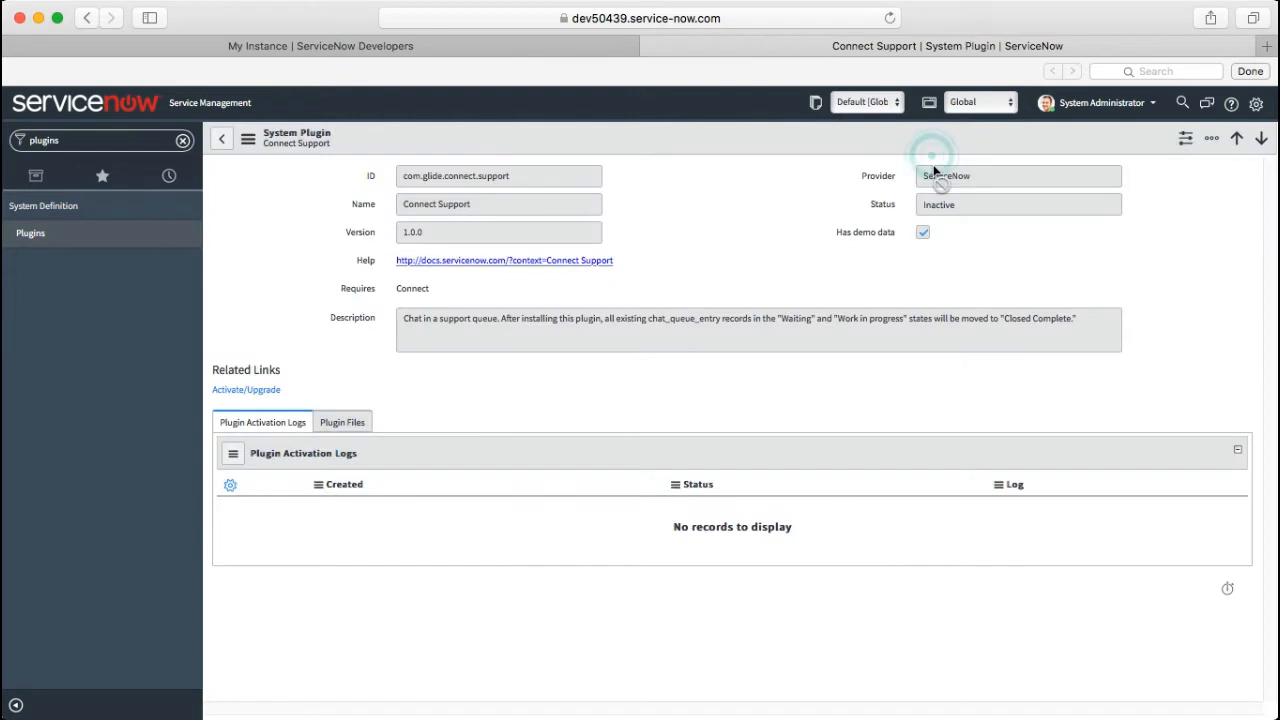
Step: Filter the application navigator by "collabo" to list the Collaborate modules
left_click(33, 178)
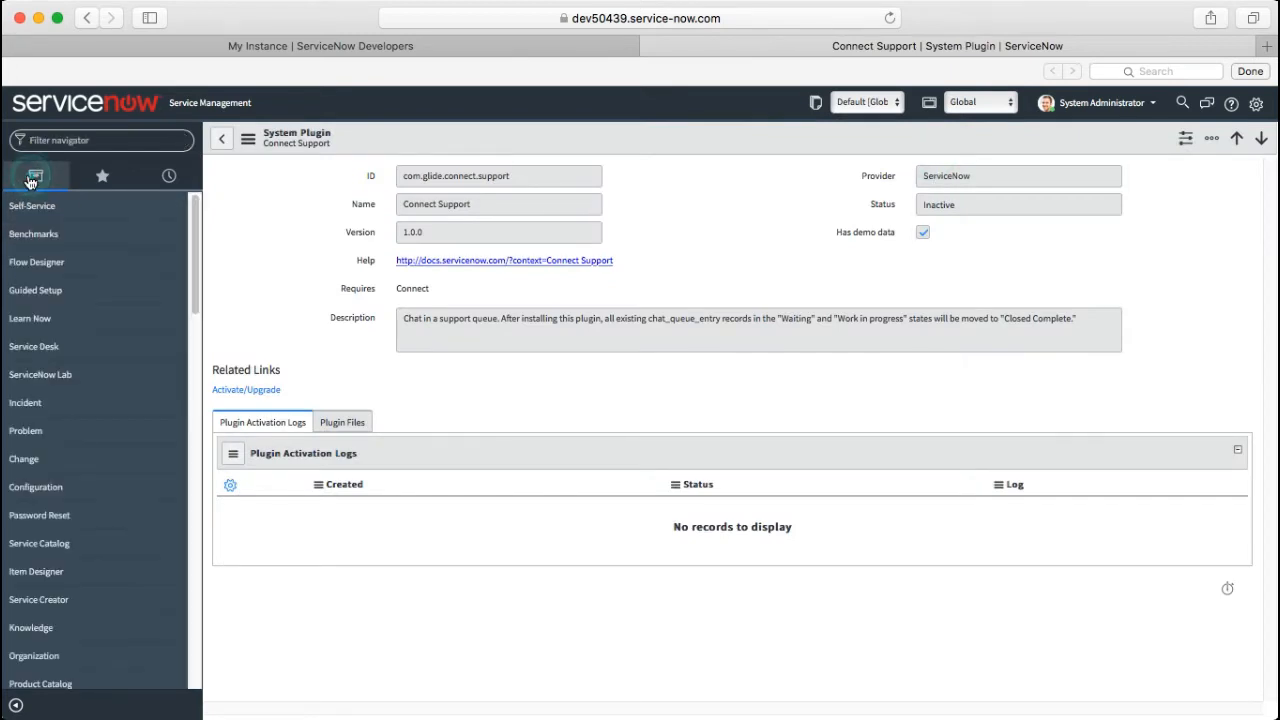
left_click(127, 141)
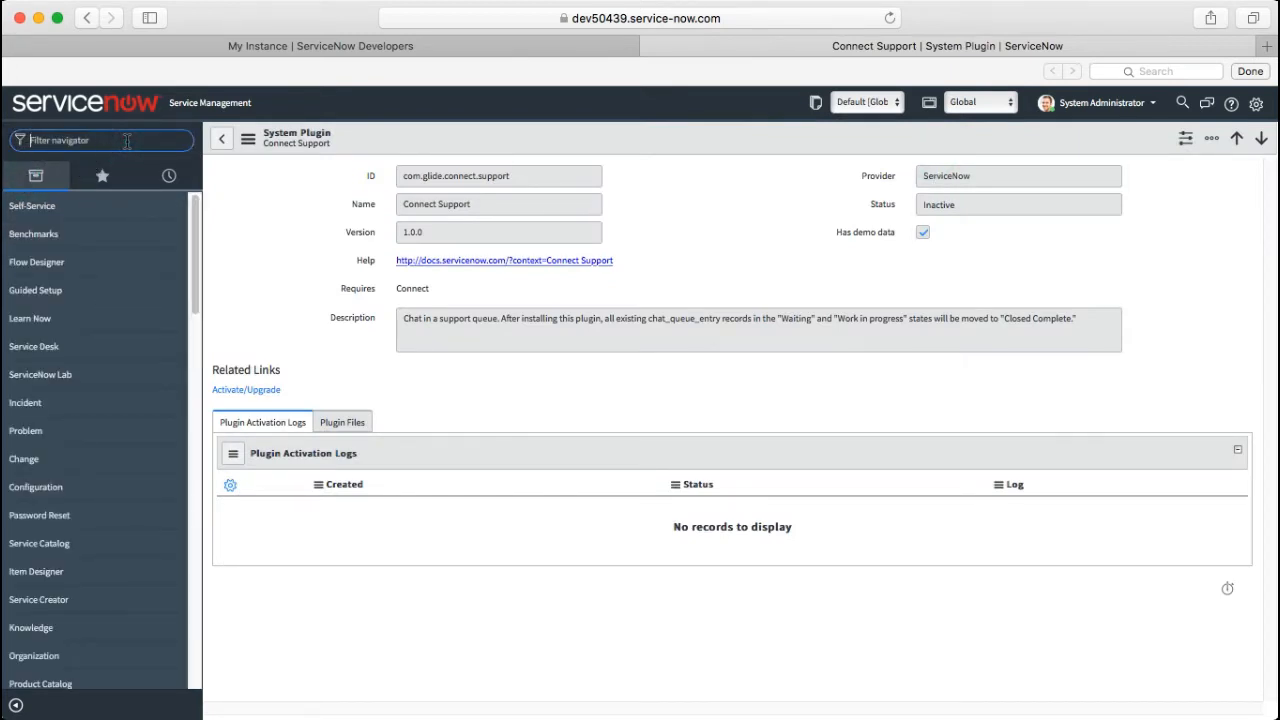
type("coll")
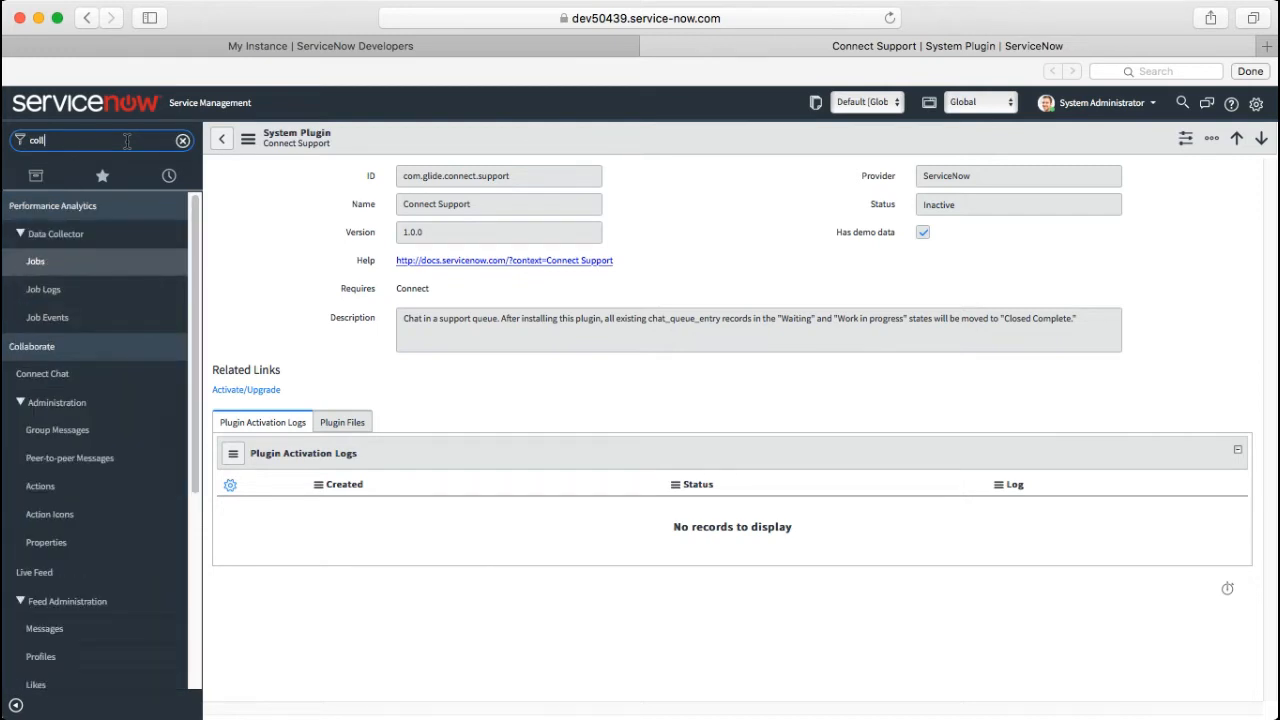
type("abo")
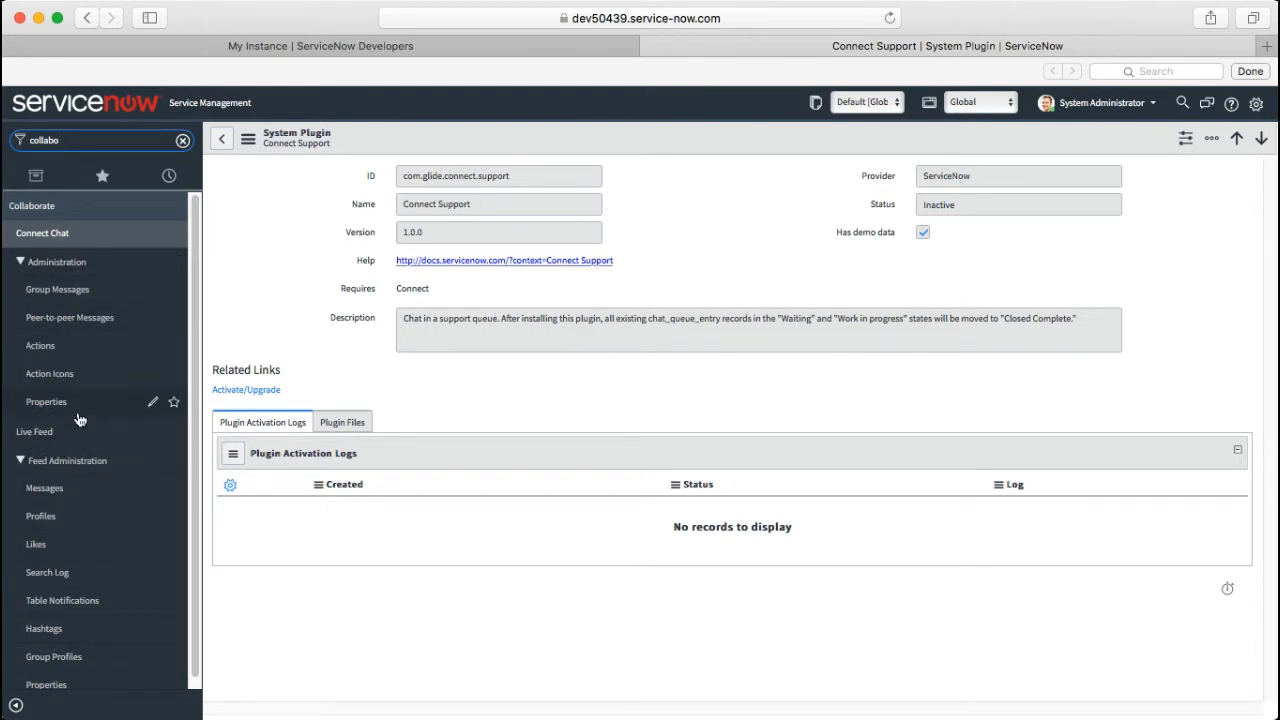
Step: Activate the Connect Support plugin with demo data loaded, and reload its form
left_click(248, 392)
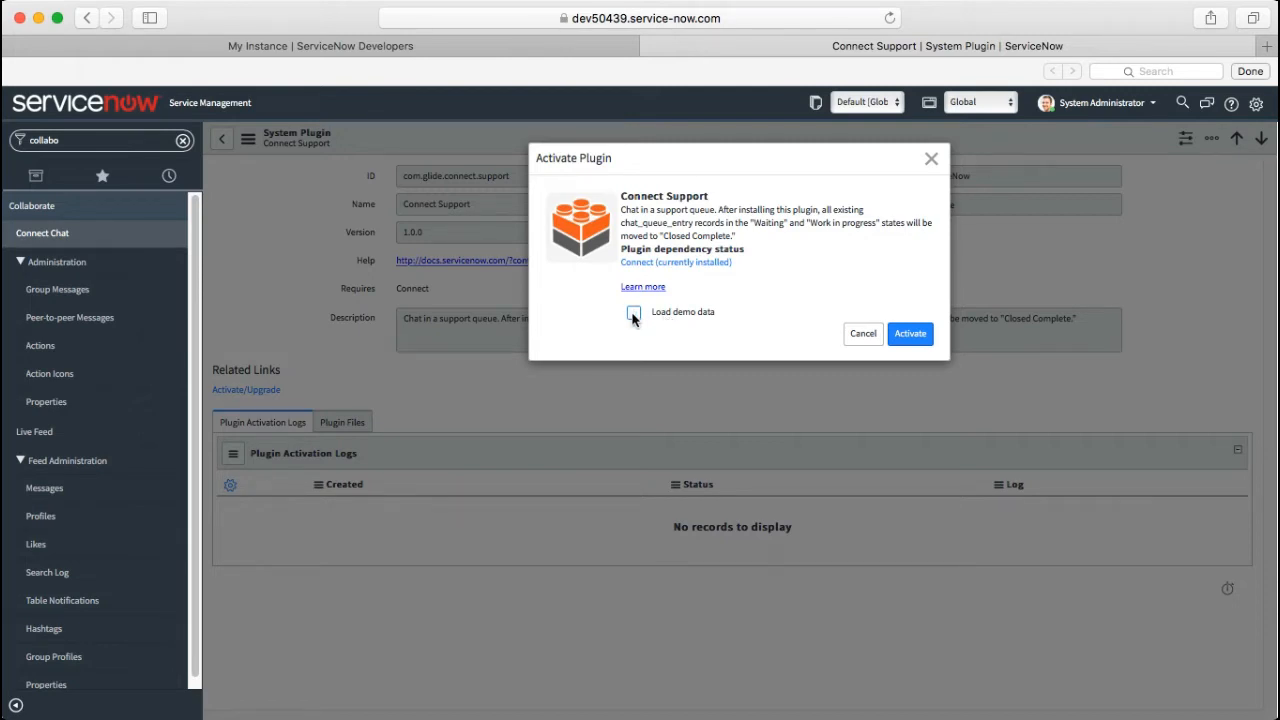
left_click(633, 314)
left_click(912, 336)
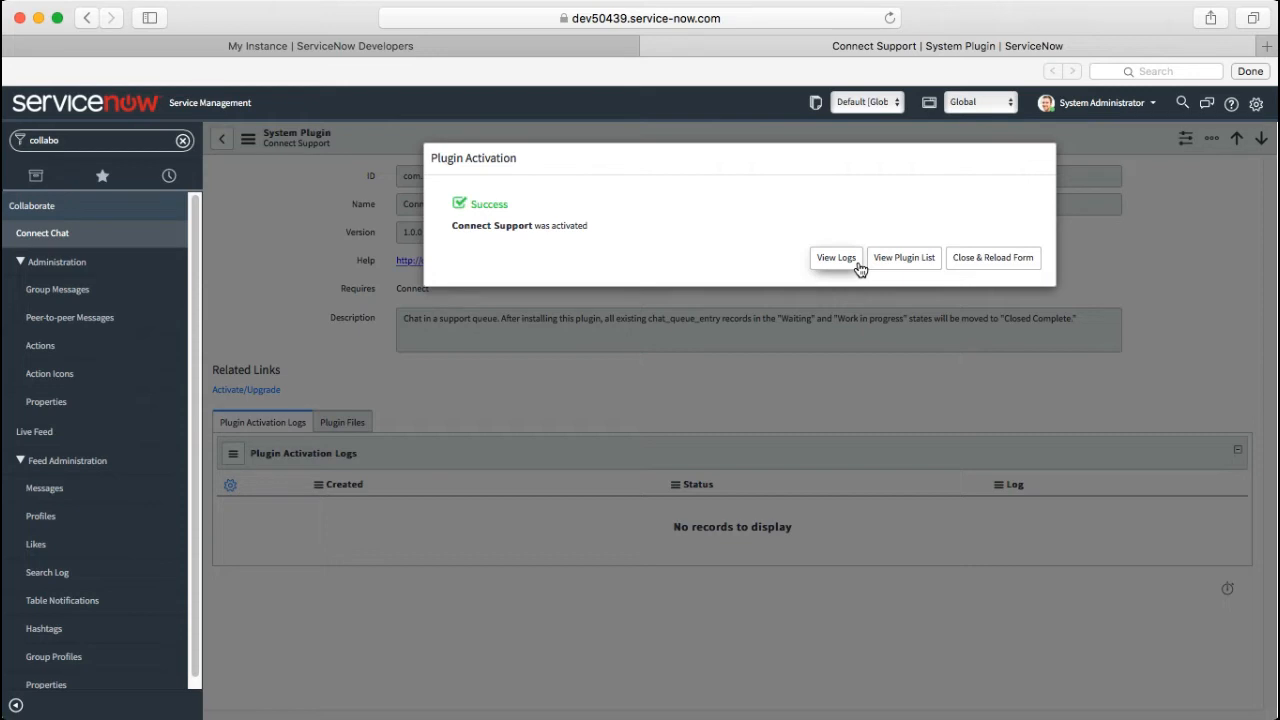
left_click(988, 263)
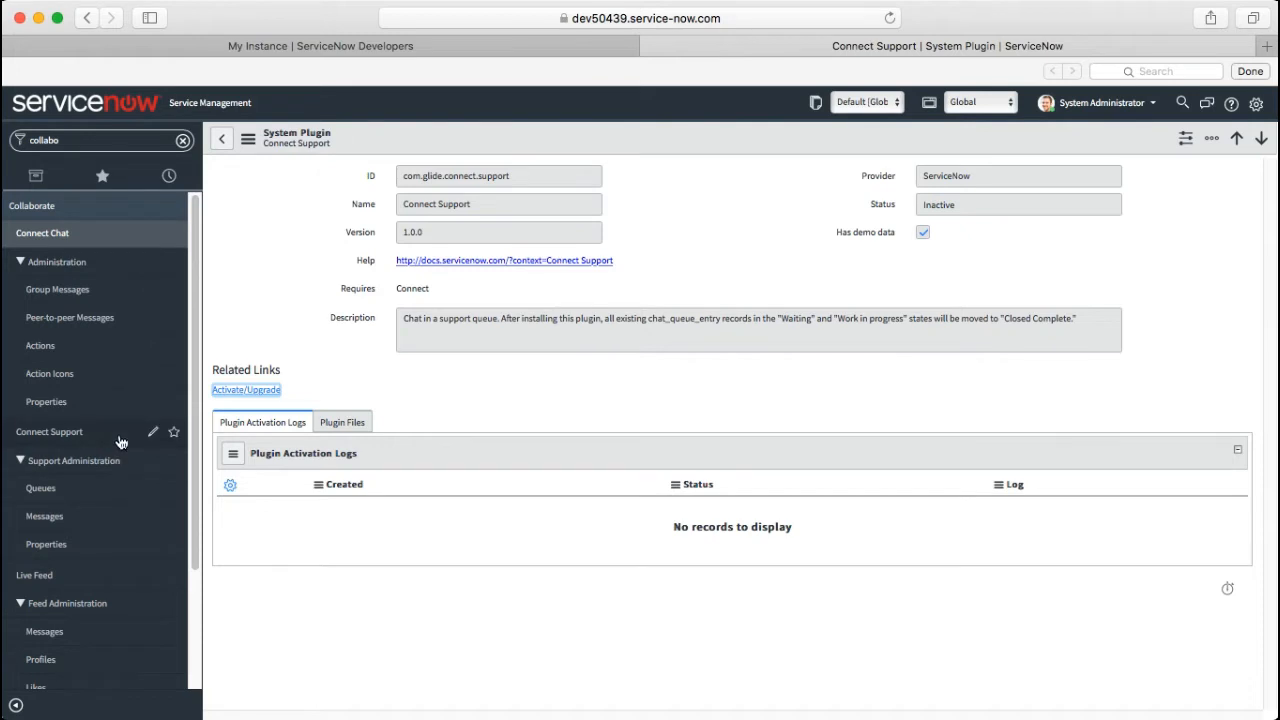
left_click(22, 430)
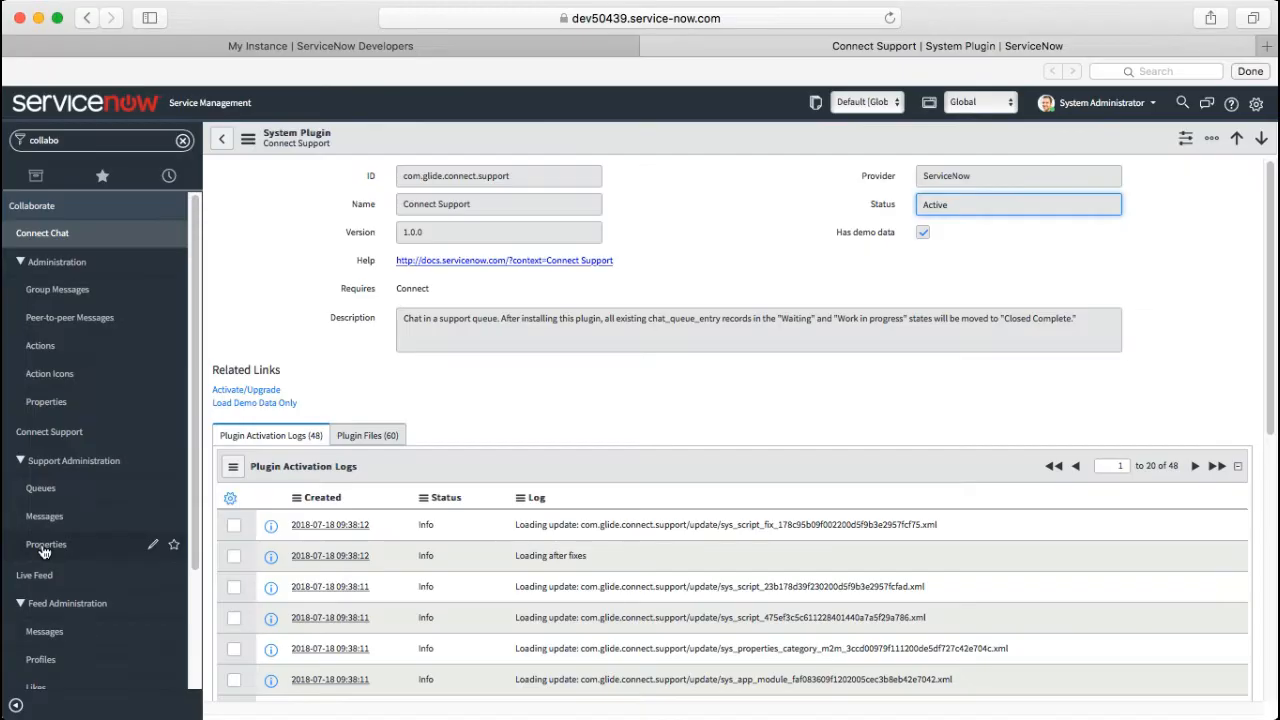
Step: Open the HR Support queue from the Connect Support queues and examine its messages, escalation, schedule and average wait time fields
left_click(40, 492)
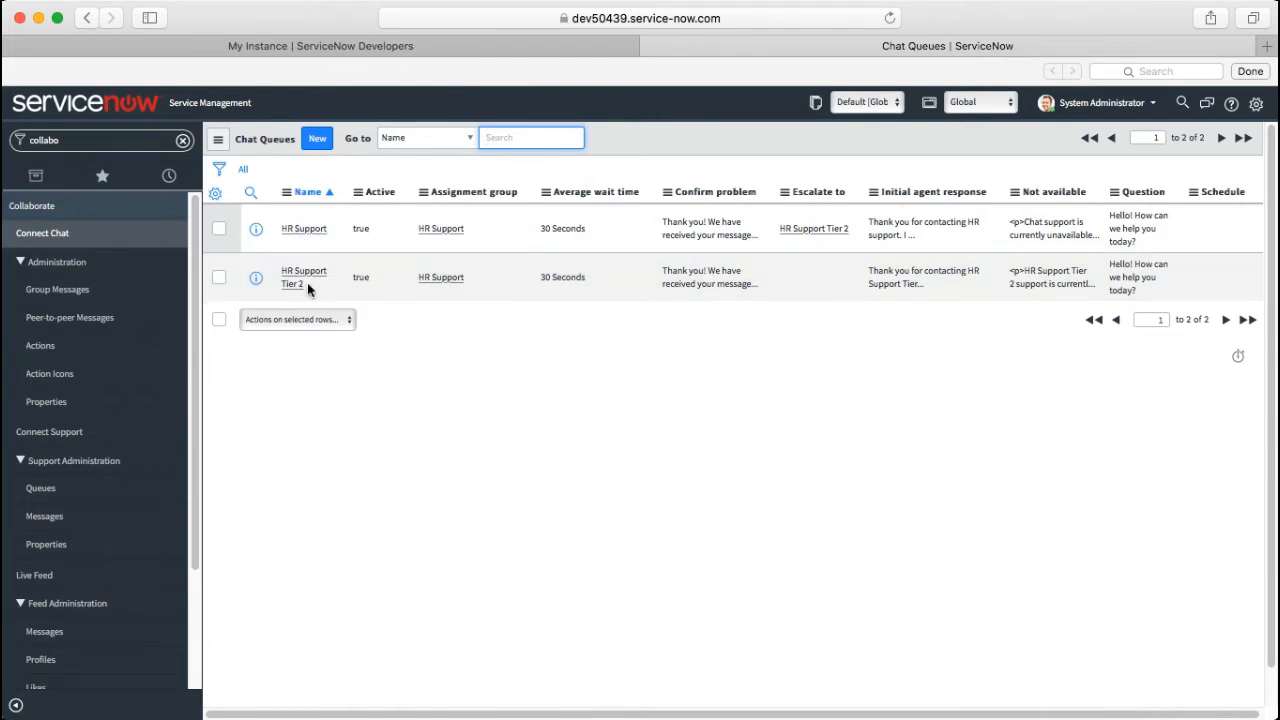
left_click(308, 236)
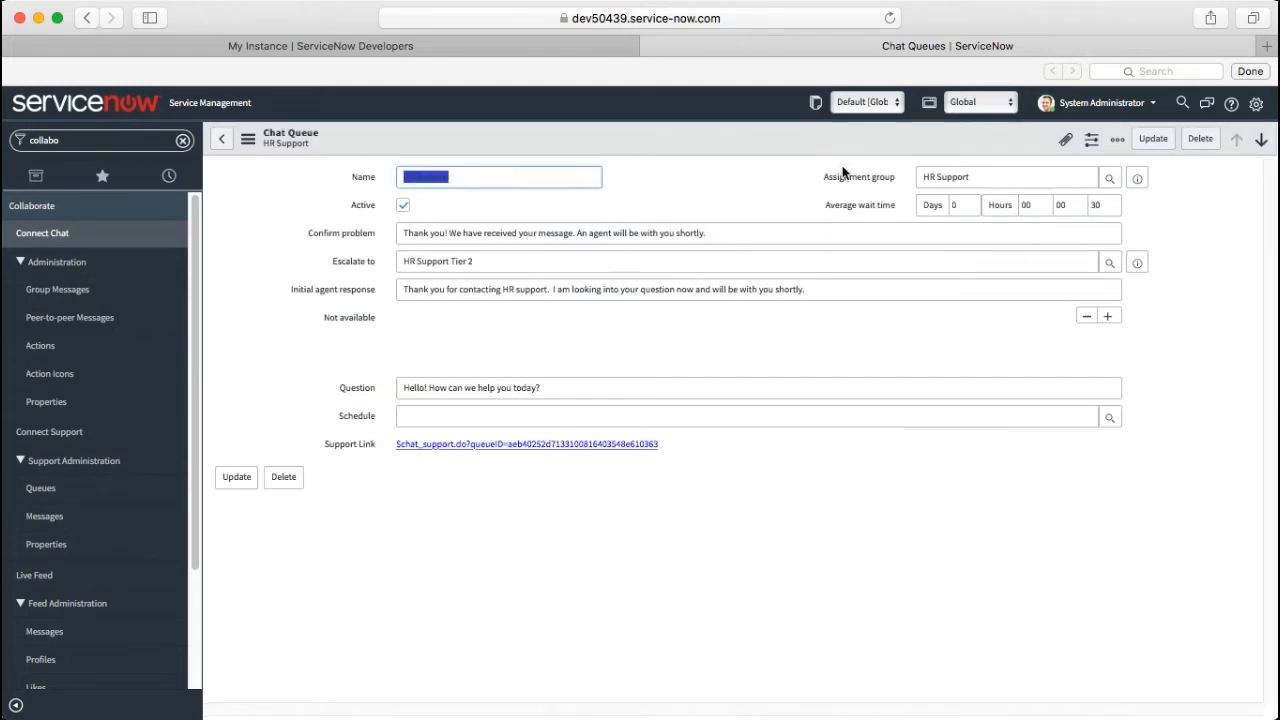
left_click(727, 189)
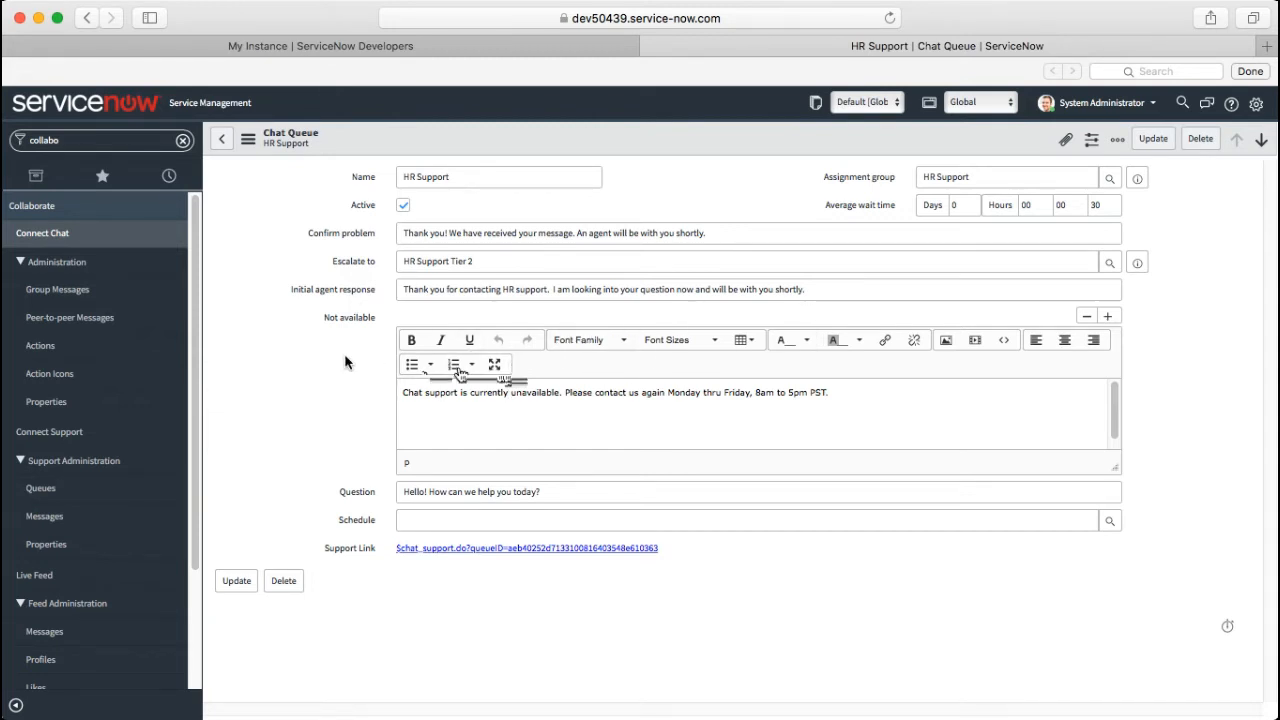
mouse_move(328, 327)
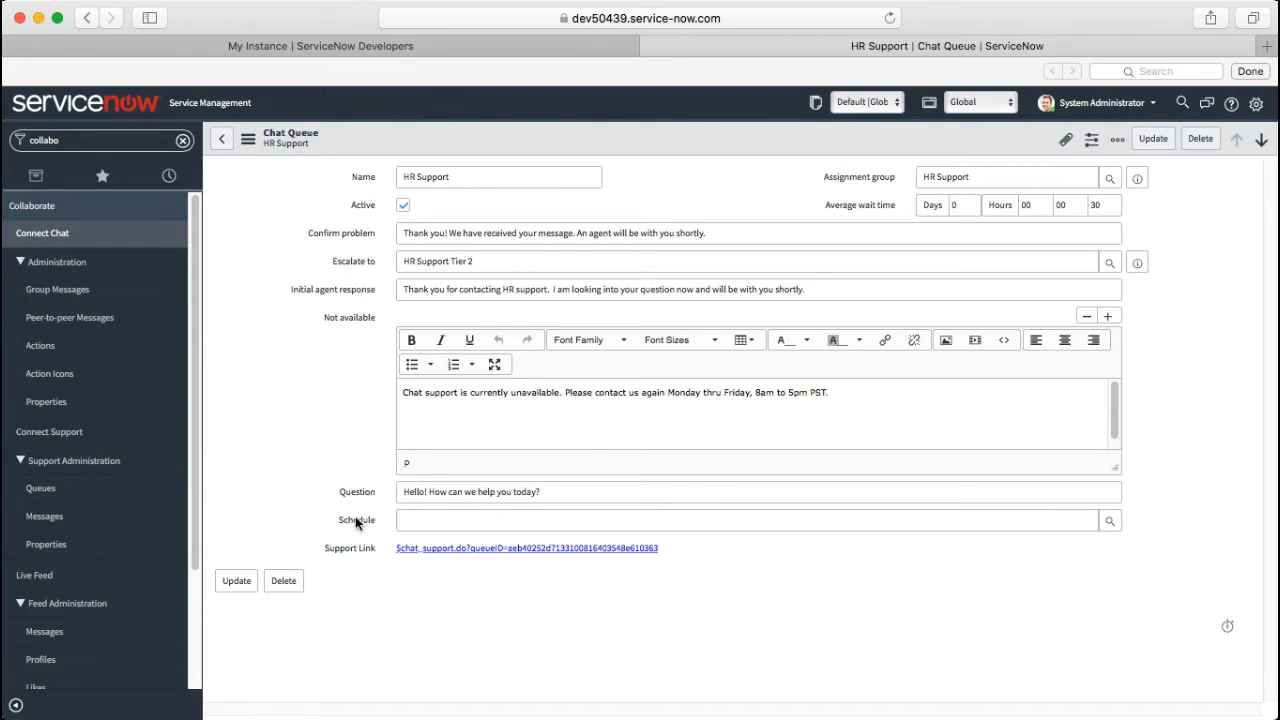
mouse_move(364, 528)
left_click(996, 206)
left_click(963, 206)
Step: Return to the Chat Queues list, leaving the HR Support queue without saving
left_click(41, 488)
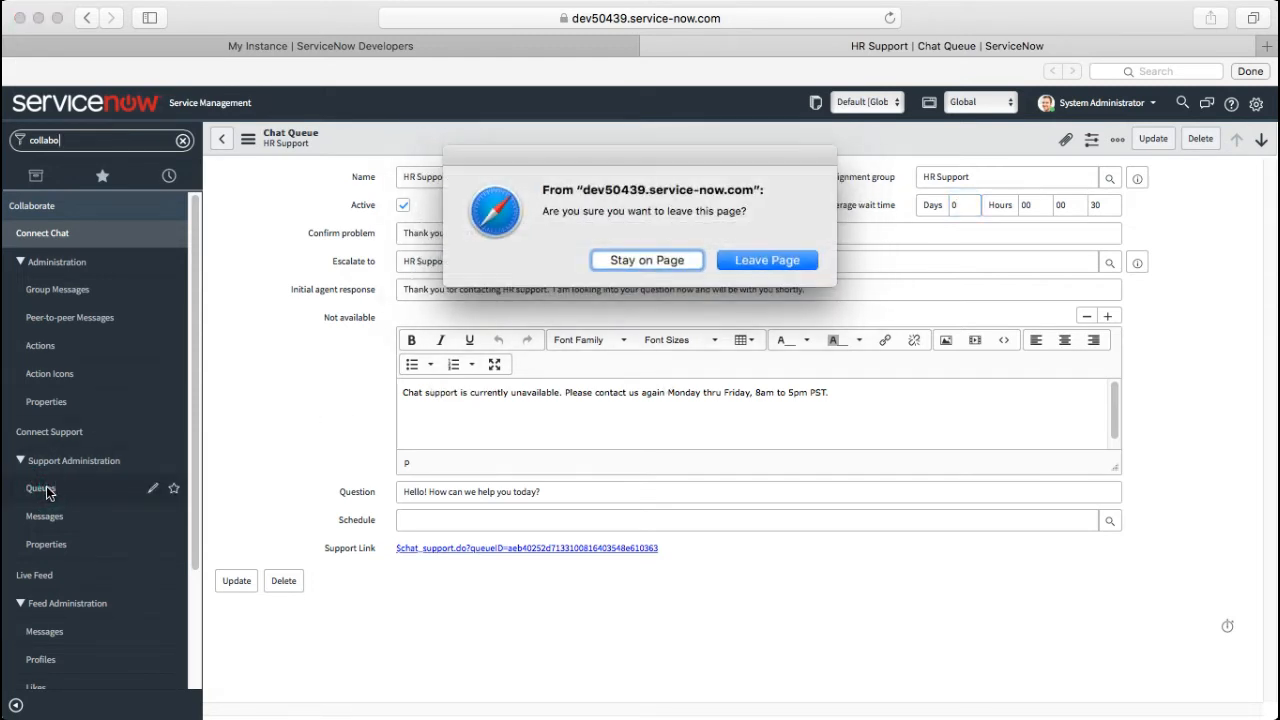
left_click(751, 262)
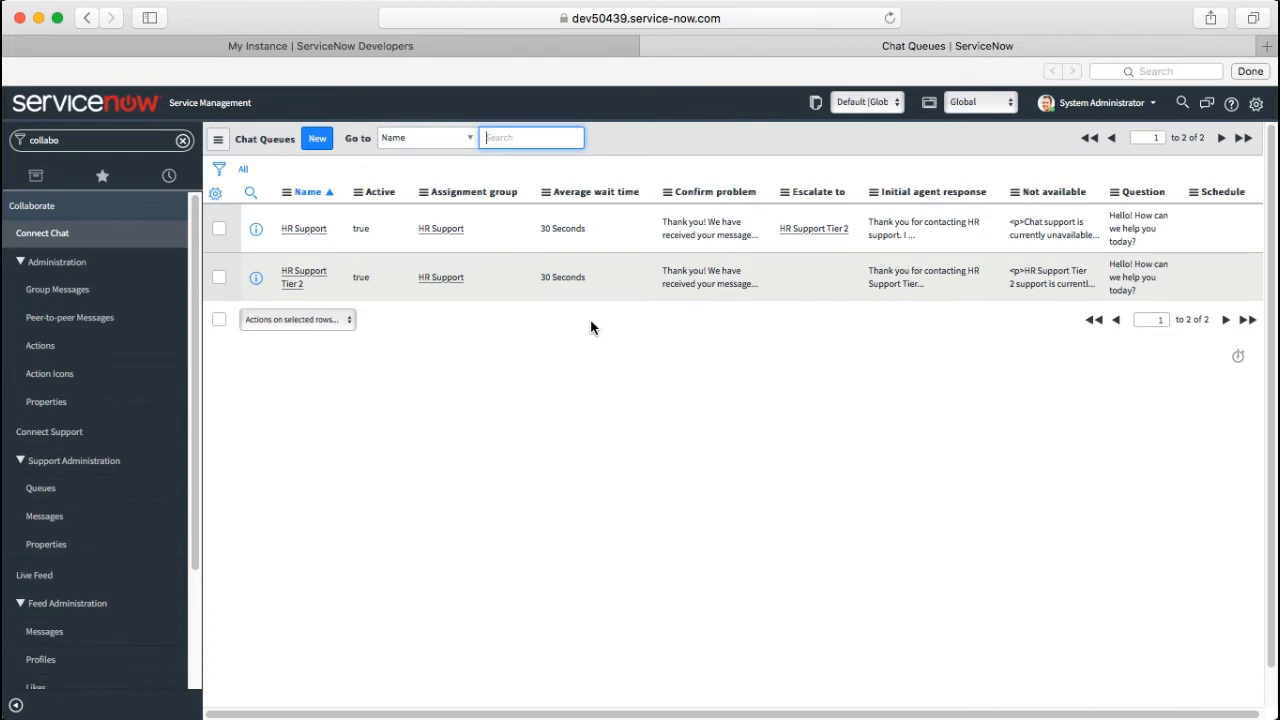
mouse_move(385, 203)
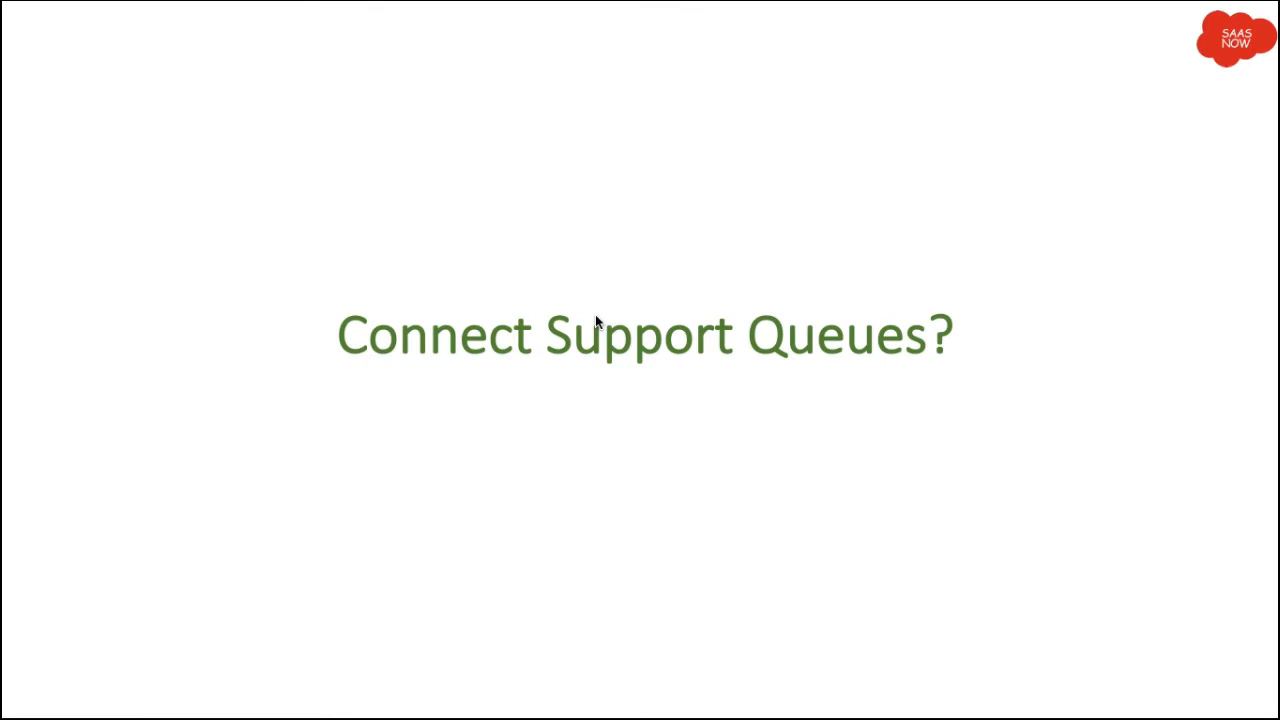
key("Right")
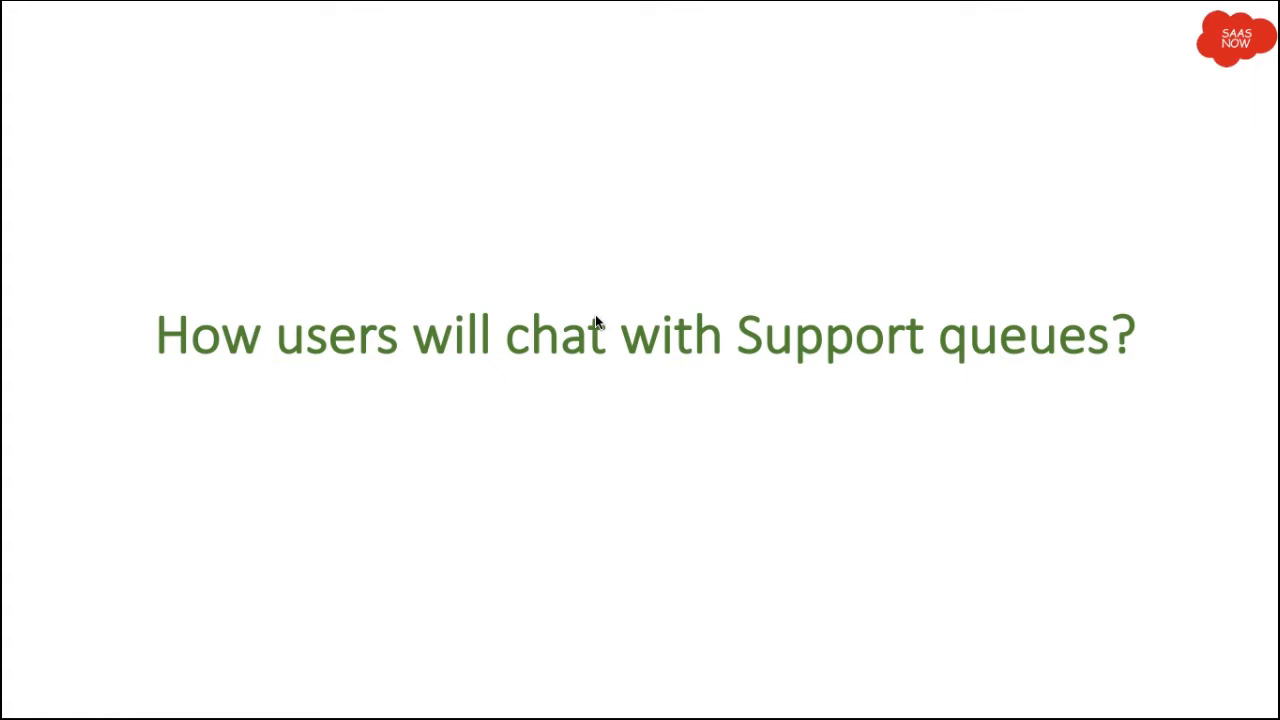
key("super+Tab")
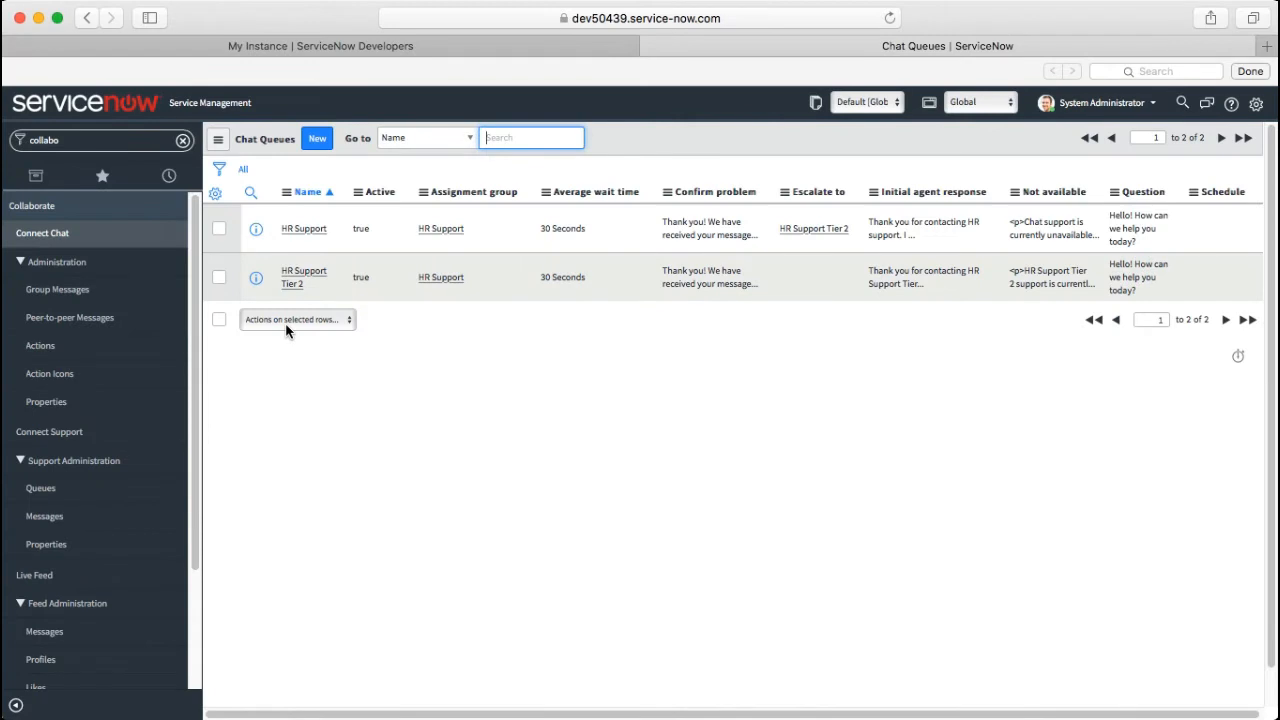
Step: Open the HR Support queue, view the members of its assignment group, and return to the queue record
left_click(305, 230)
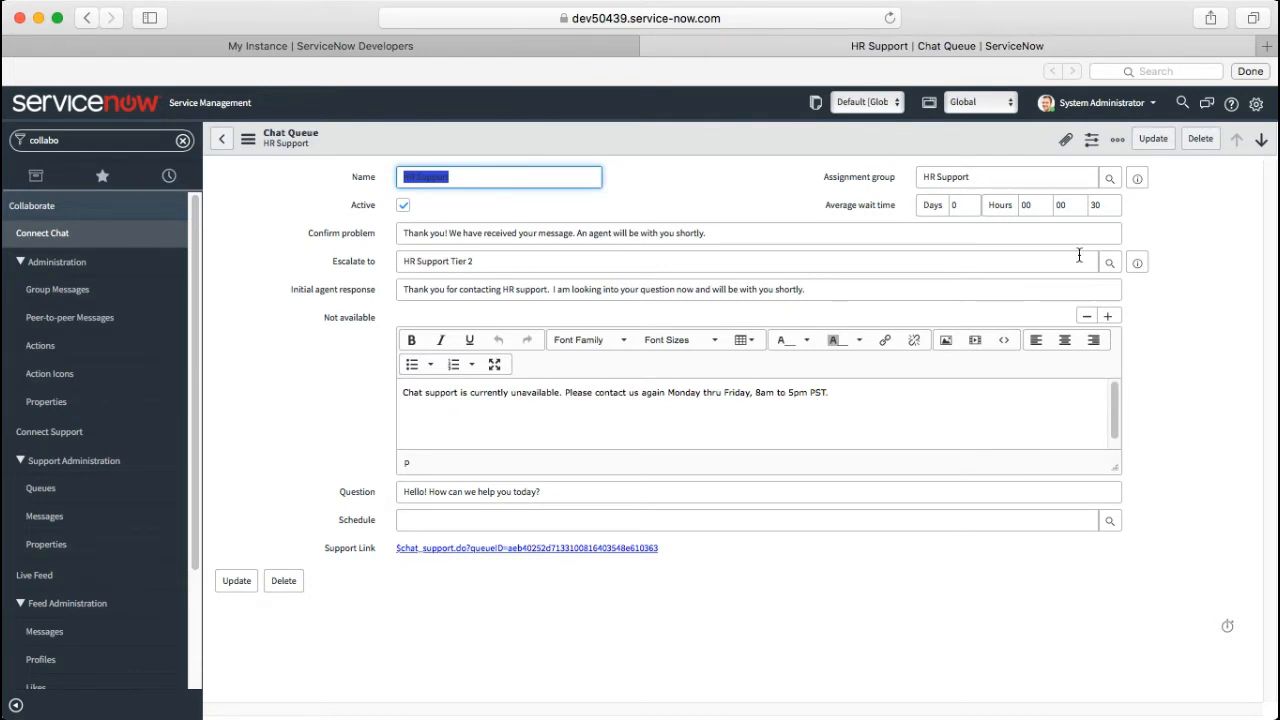
left_click(1137, 179)
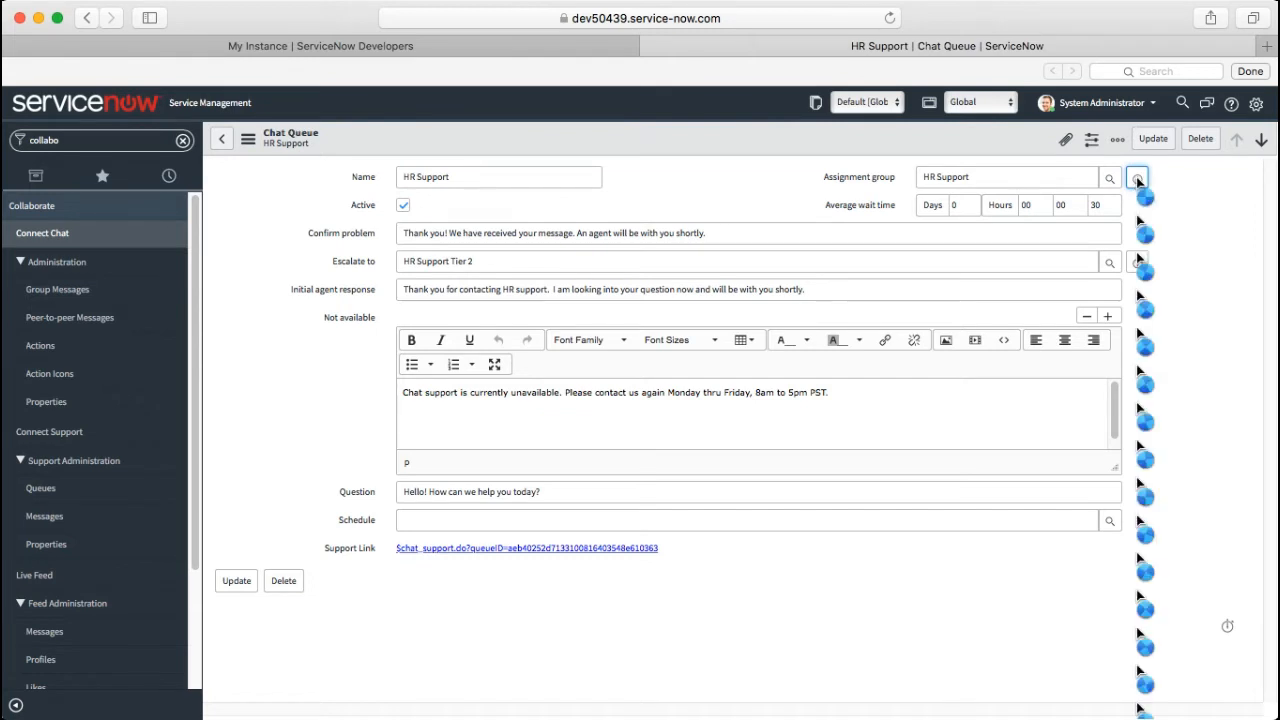
left_click(1211, 217)
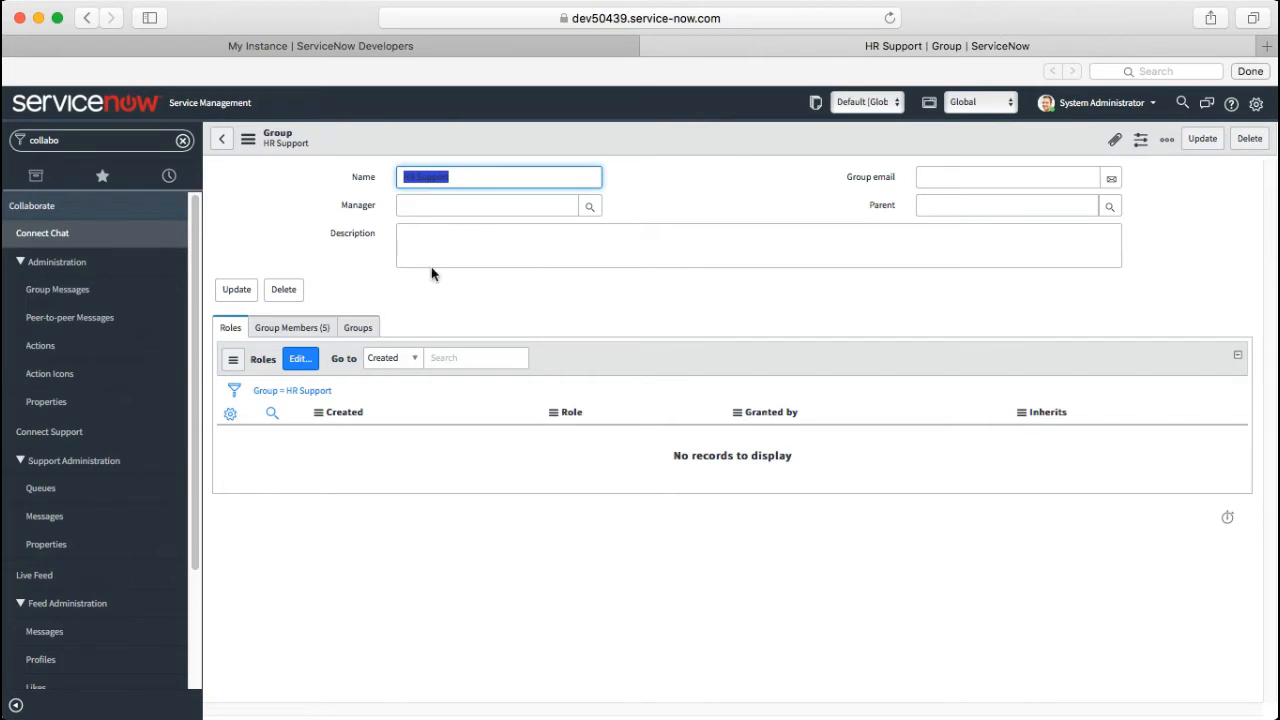
left_click(289, 328)
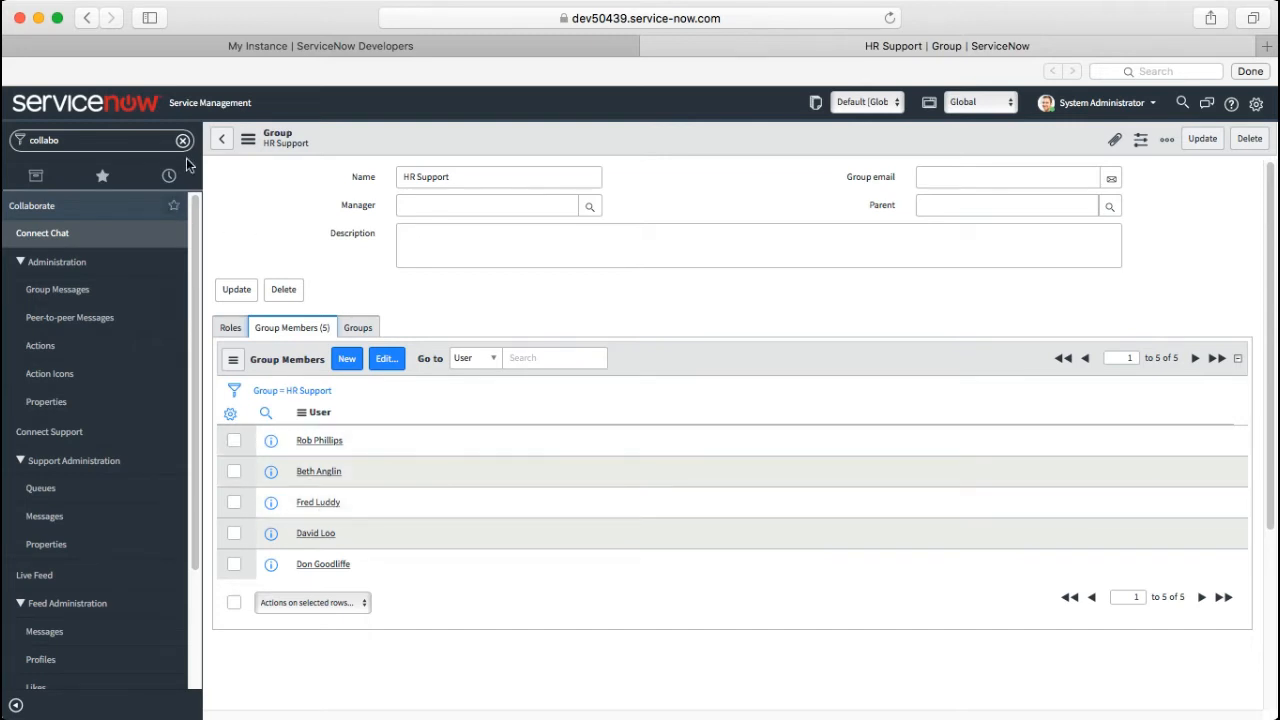
left_click(222, 143)
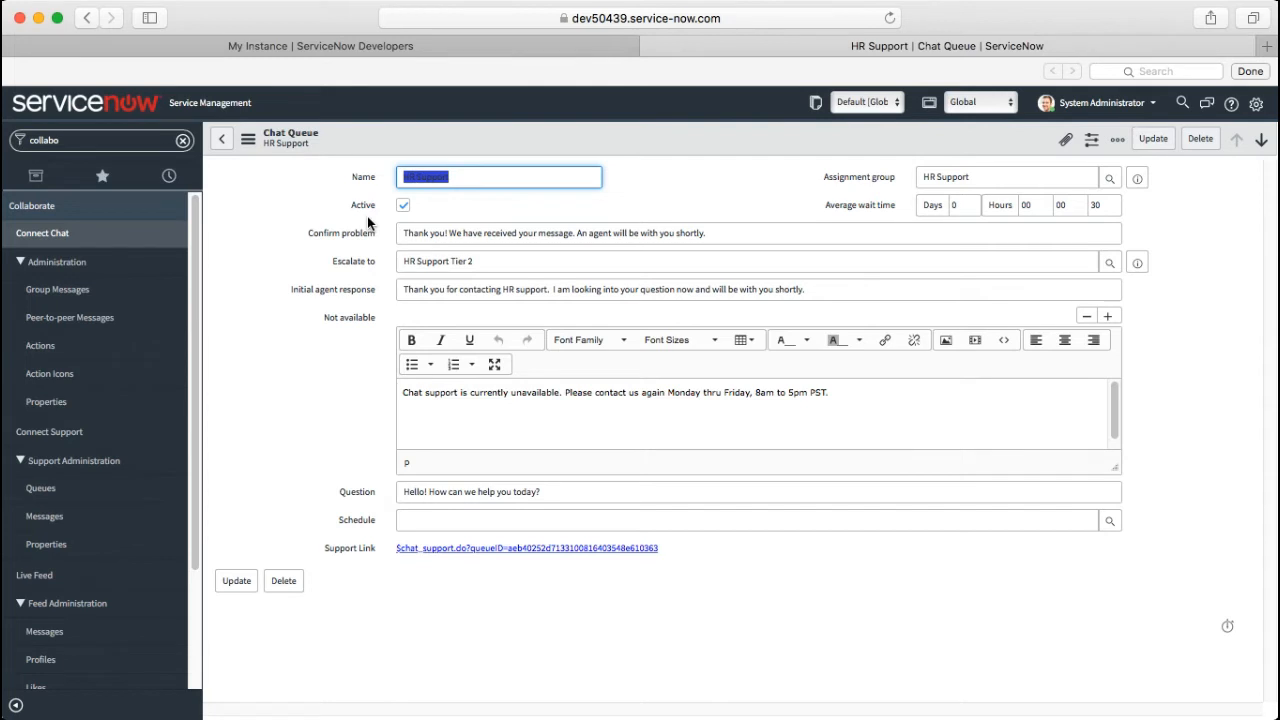
Step: Copy the Support Link of the HR Support queue and switch to Google Chrome
left_click(651, 180)
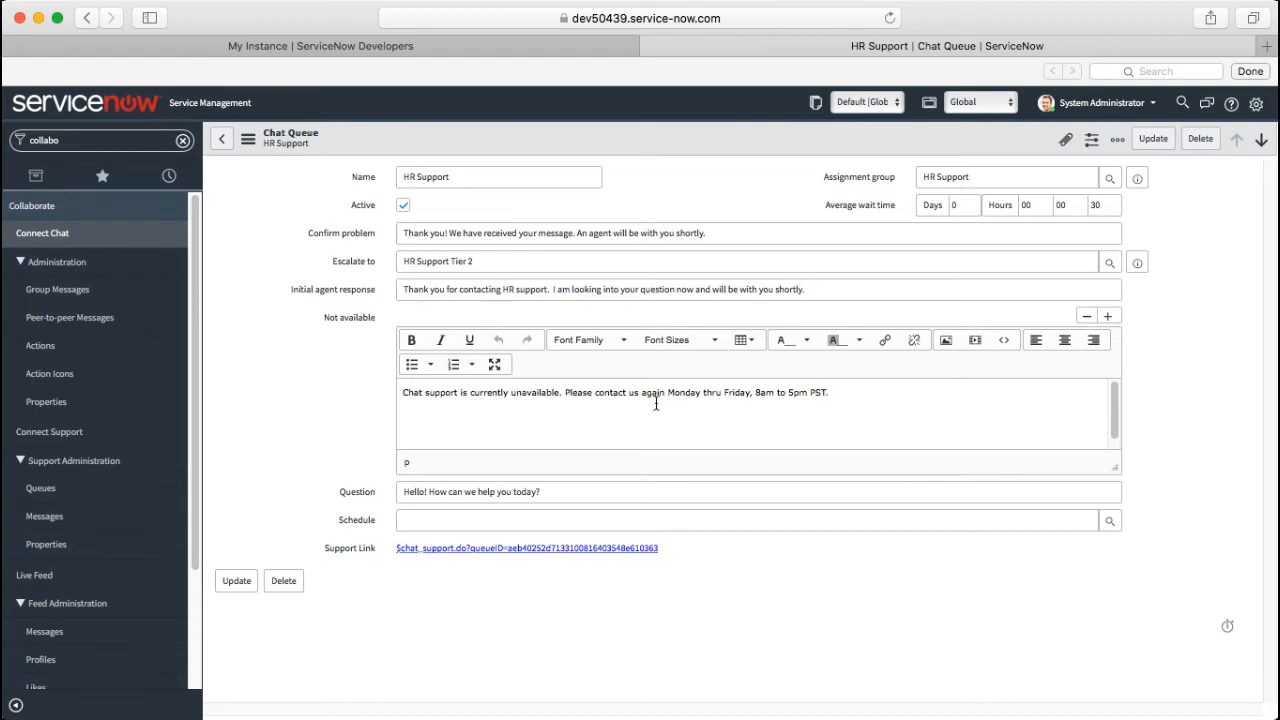
right_click(518, 557)
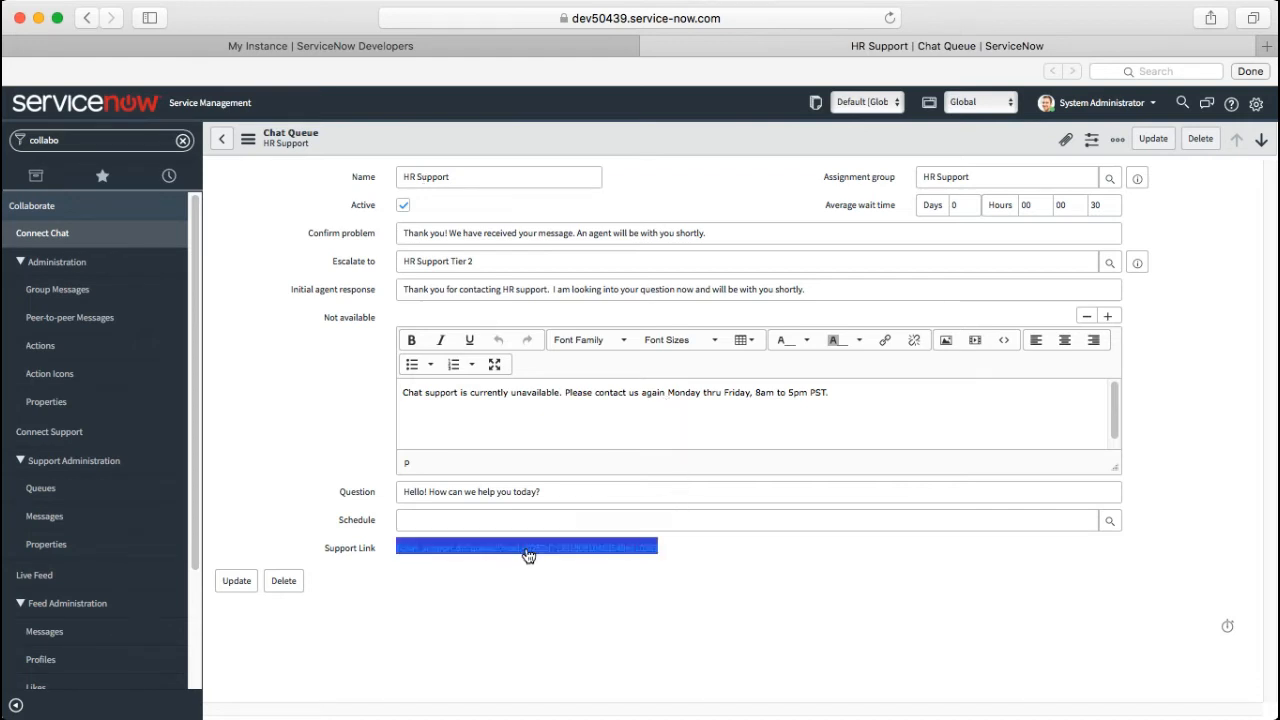
left_click(601, 626)
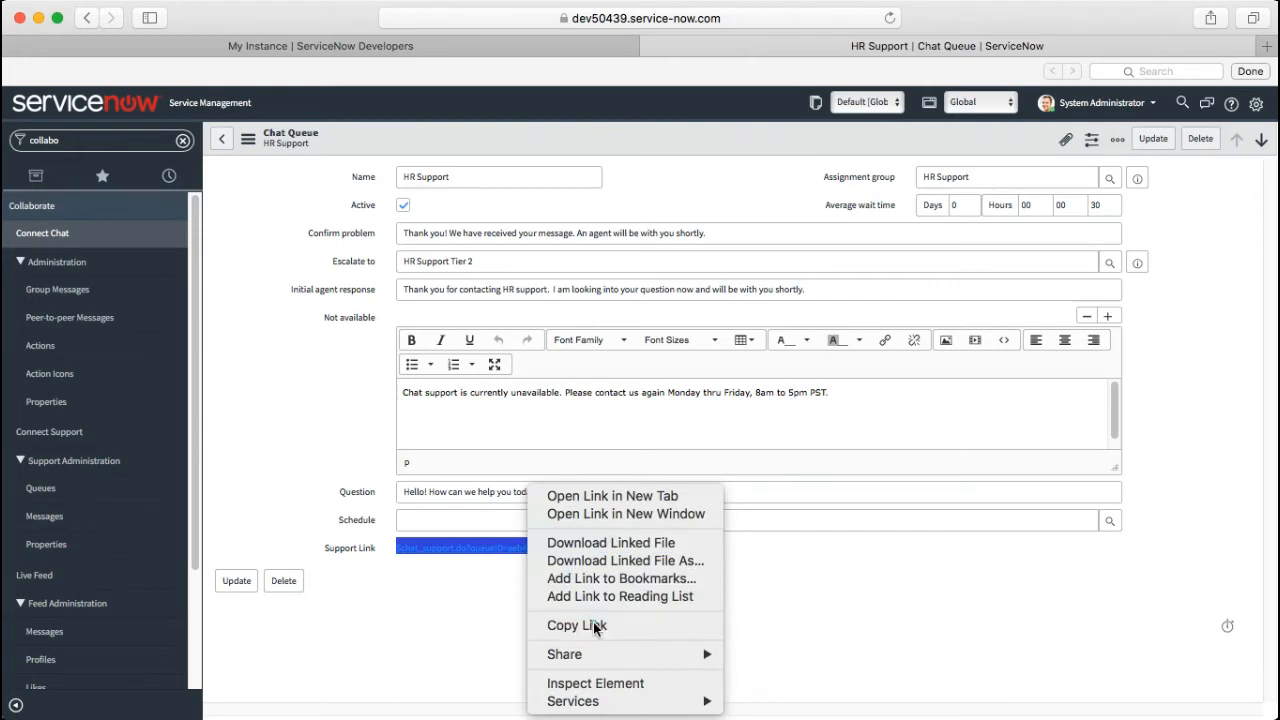
key("super+Tab")
key("super+Tab")
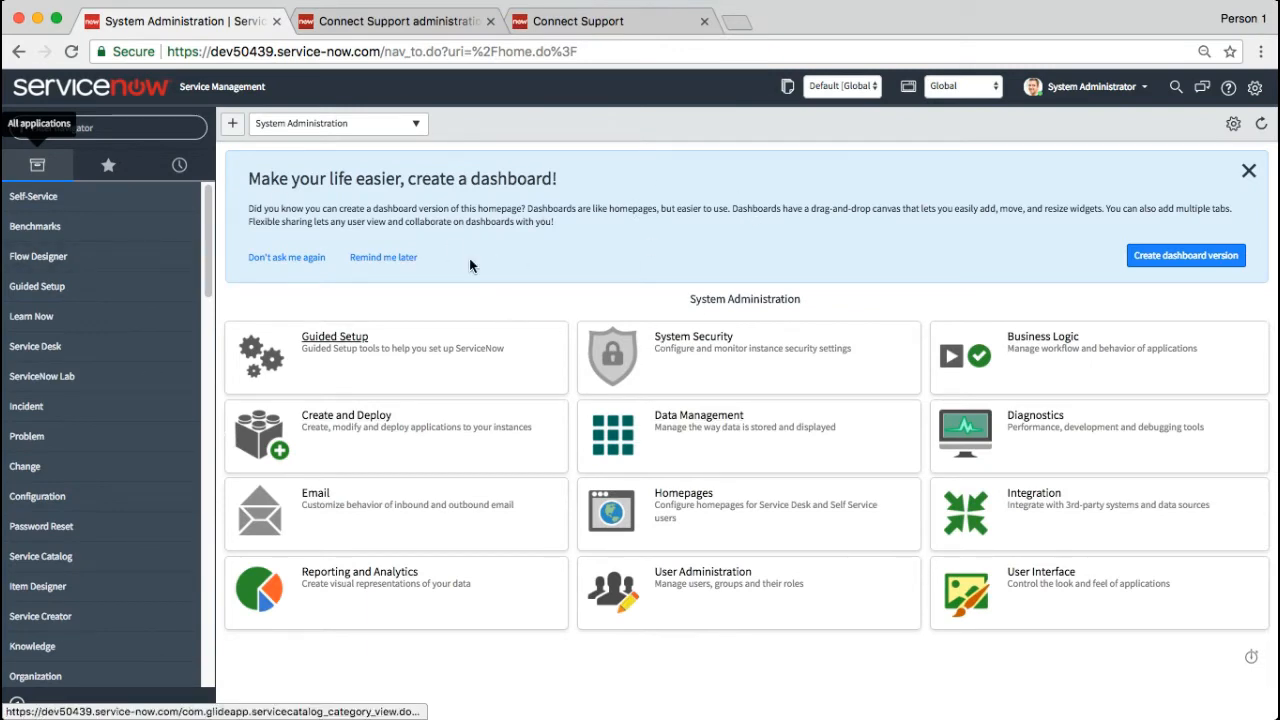
Step: Impersonate the HR Support agent by searching for their name in the user list
left_click(1092, 87)
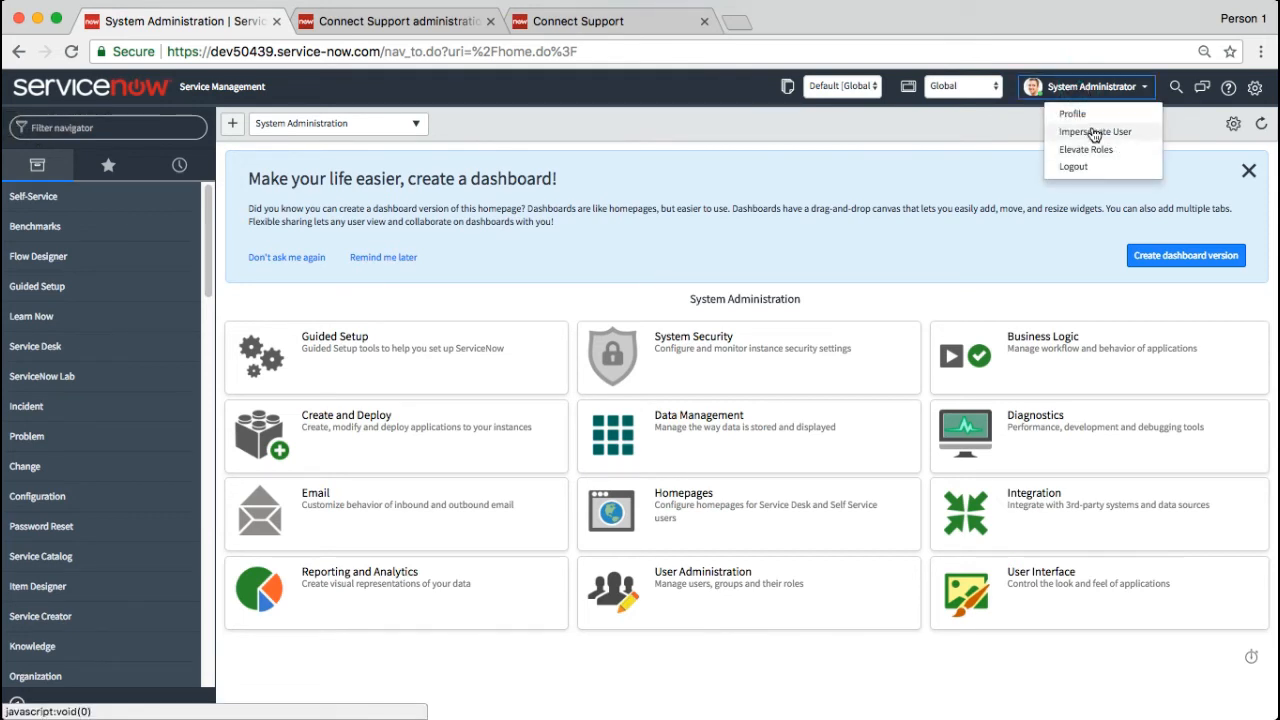
left_click(1089, 131)
left_click(685, 148)
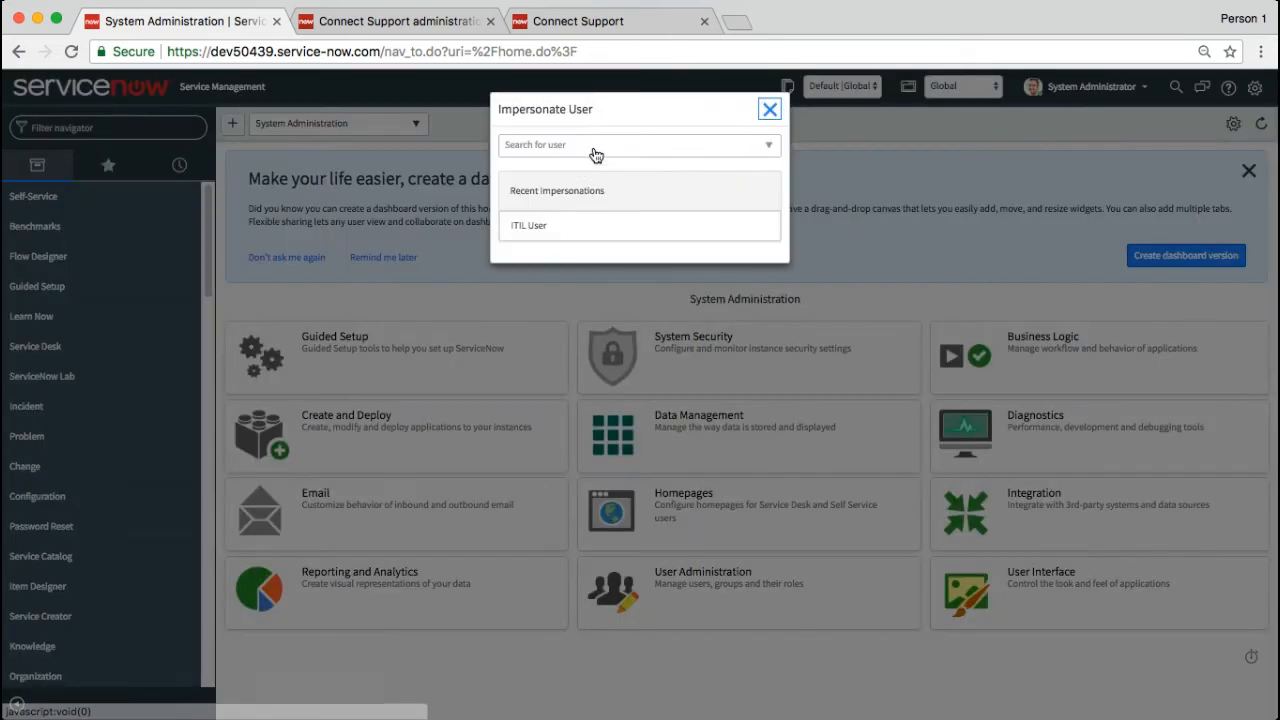
type("fredd")
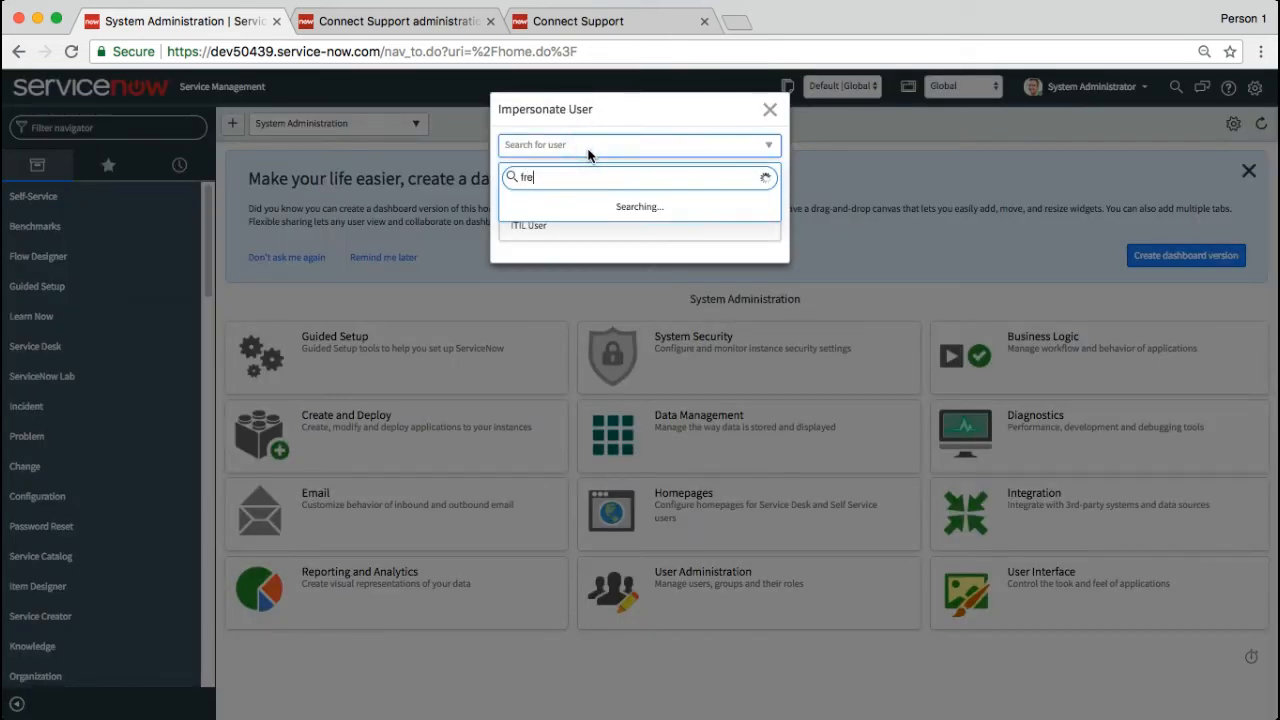
key("BackSpace")
type("l")
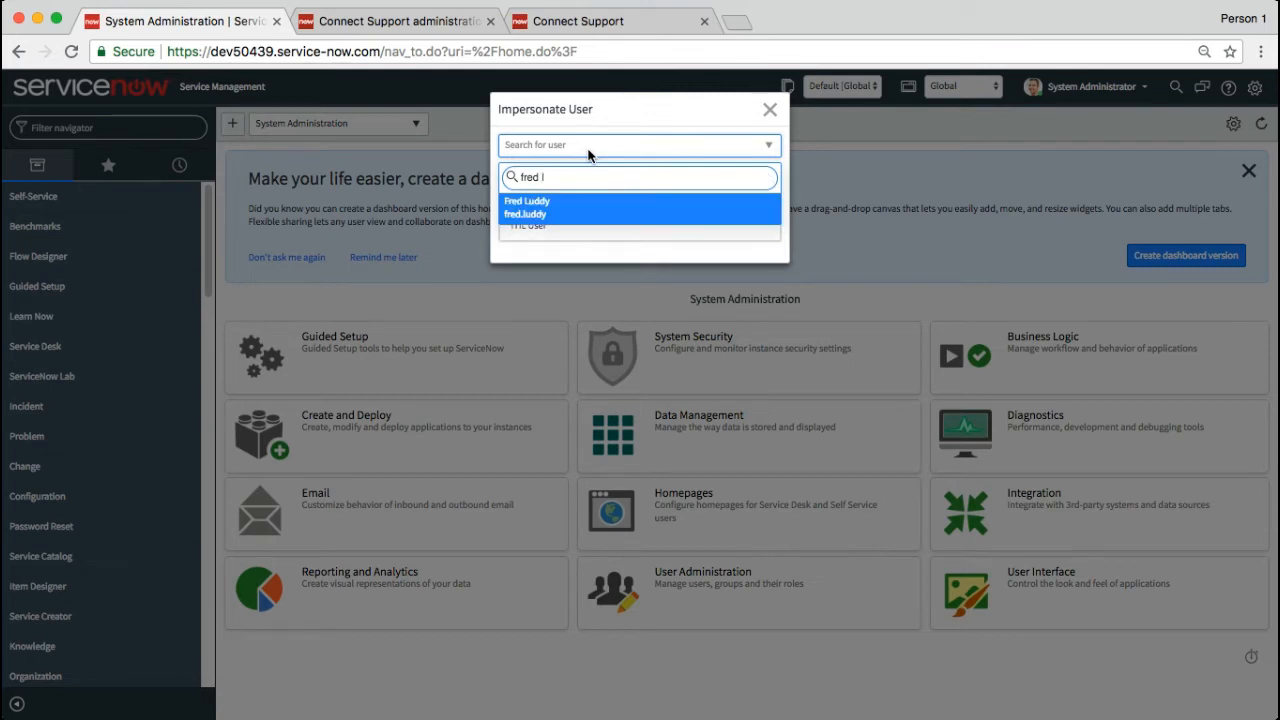
left_click(566, 213)
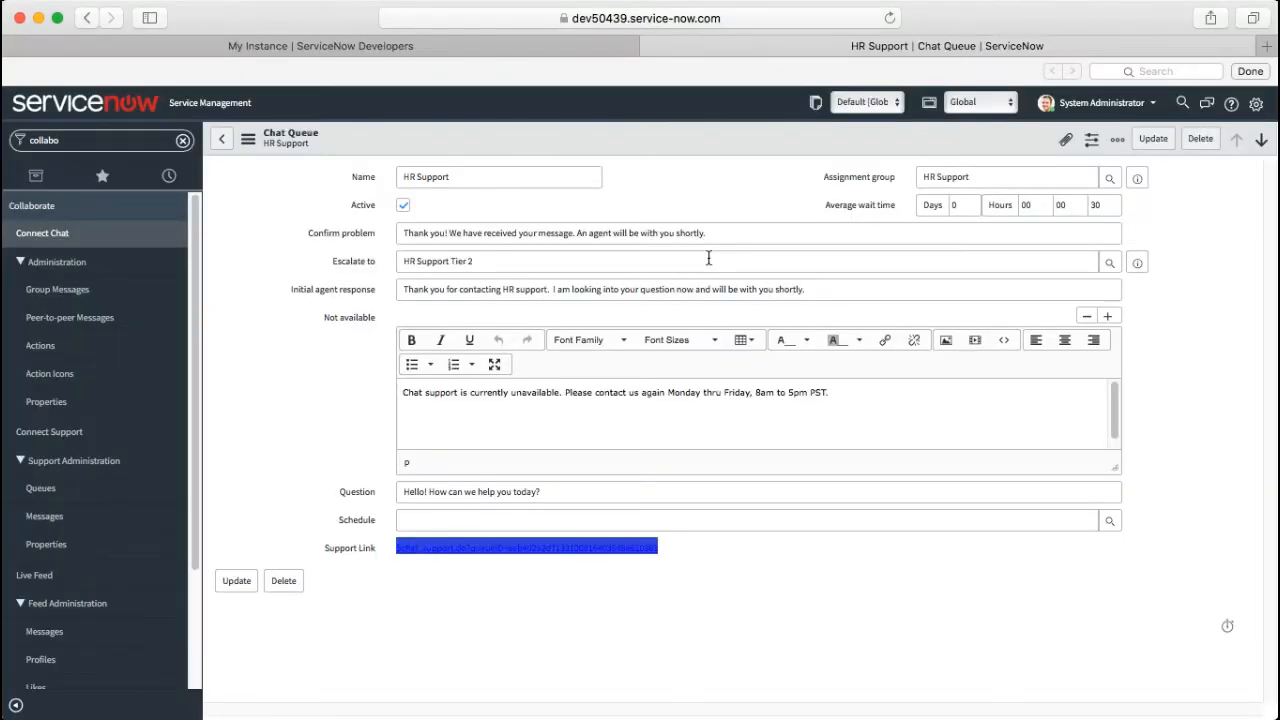
Step: Switch to Safari and open the HR Support queue's Support Link from the queue record
left_click(704, 193)
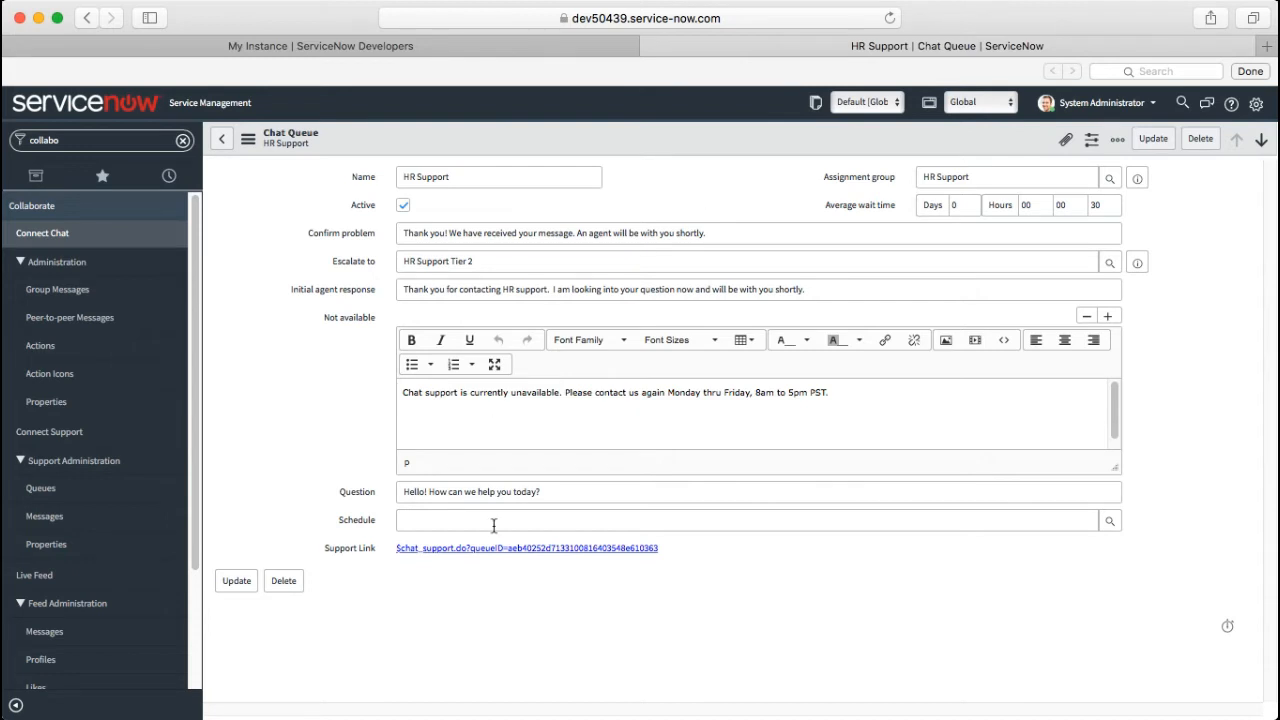
left_click(612, 549)
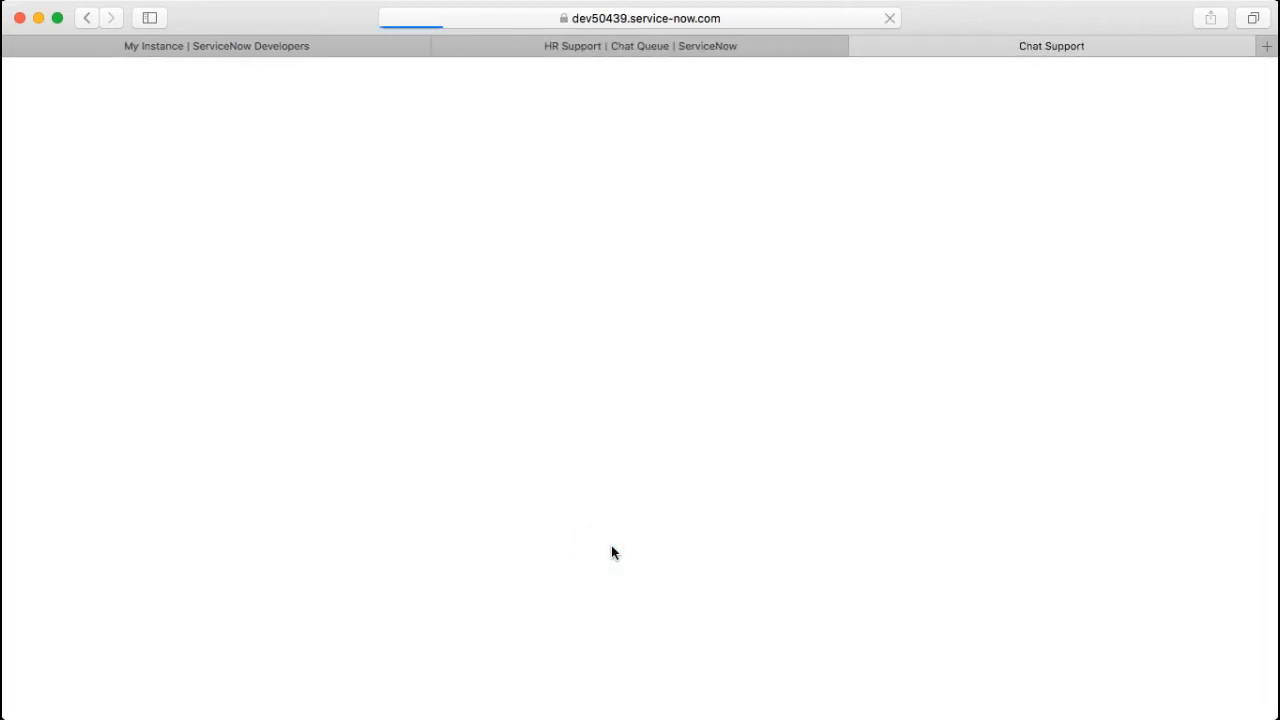
left_click(724, 48)
left_click(963, 48)
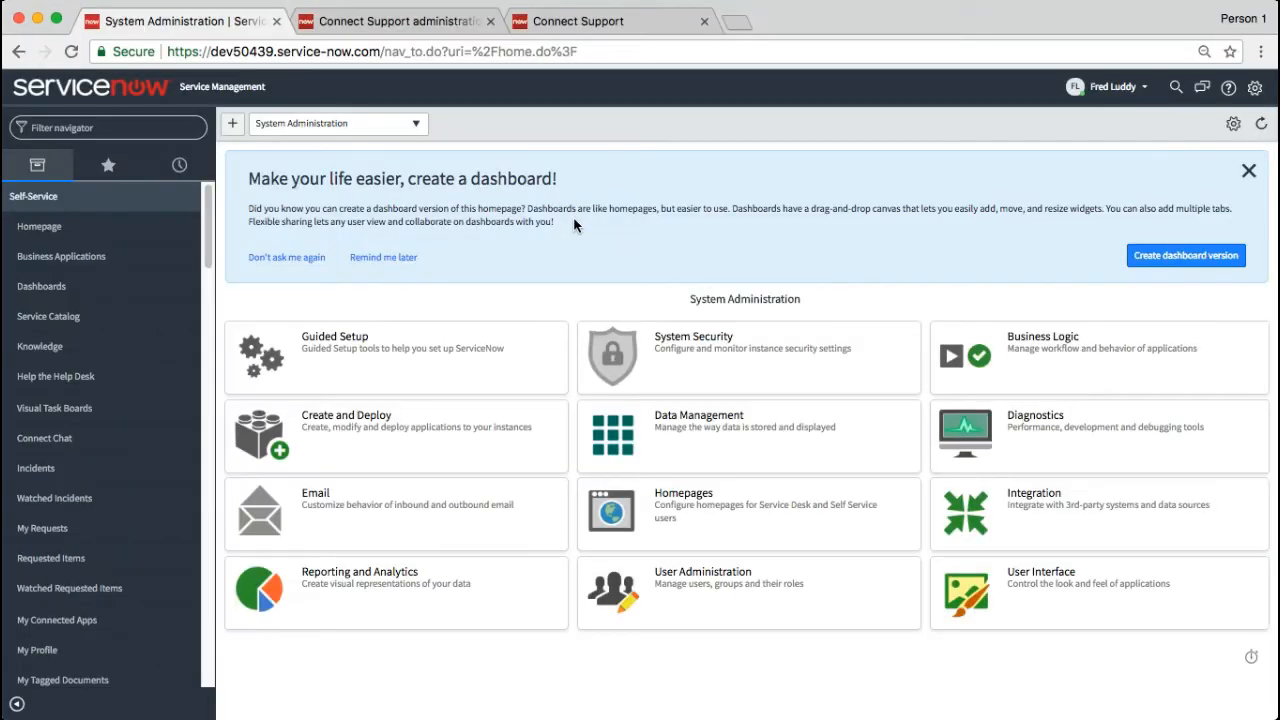
key("super+Tab")
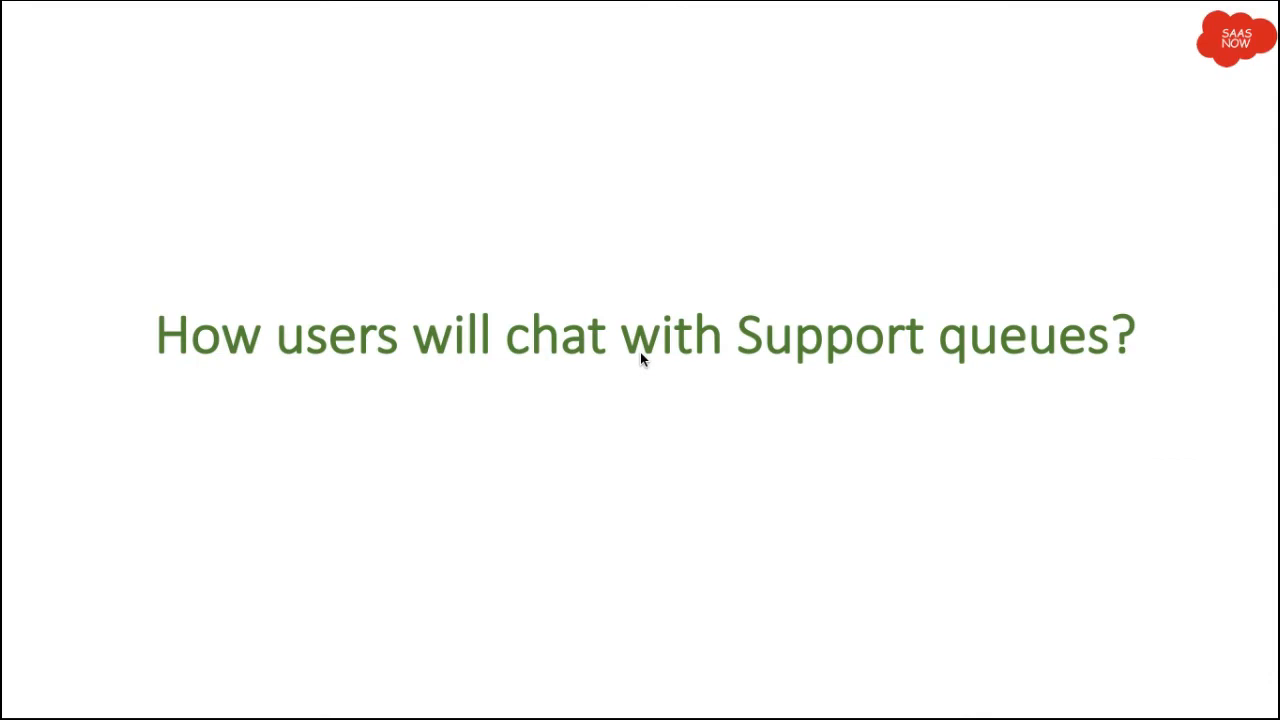
key("Right")
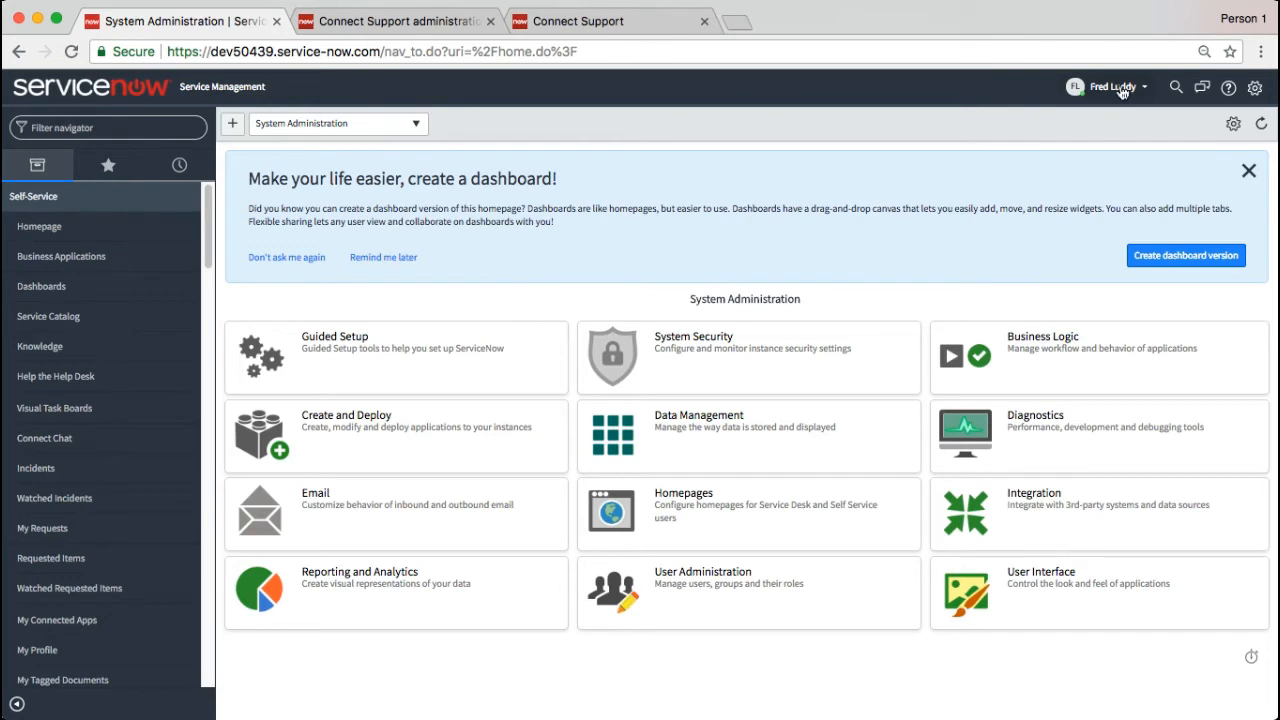
Step: In Google Chrome, filter the navigator by "colla", open Connect Support and show its support queues
left_click(73, 206)
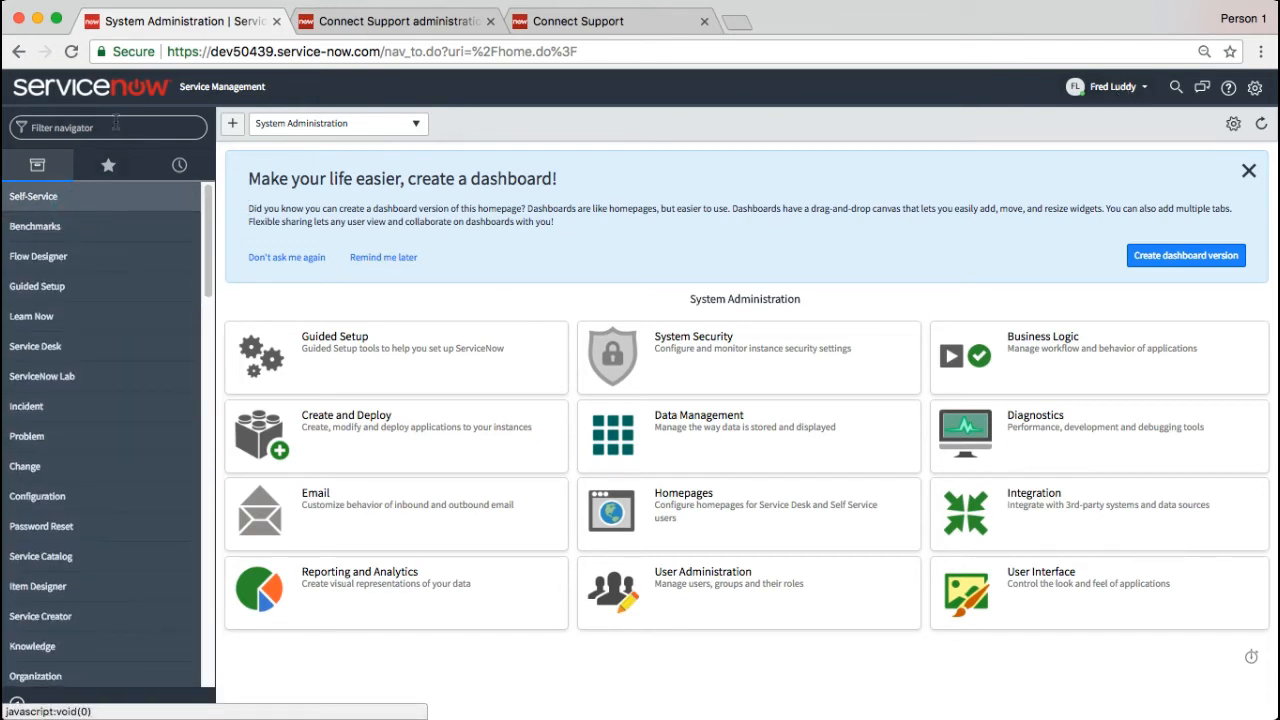
left_click(115, 125)
type("co")
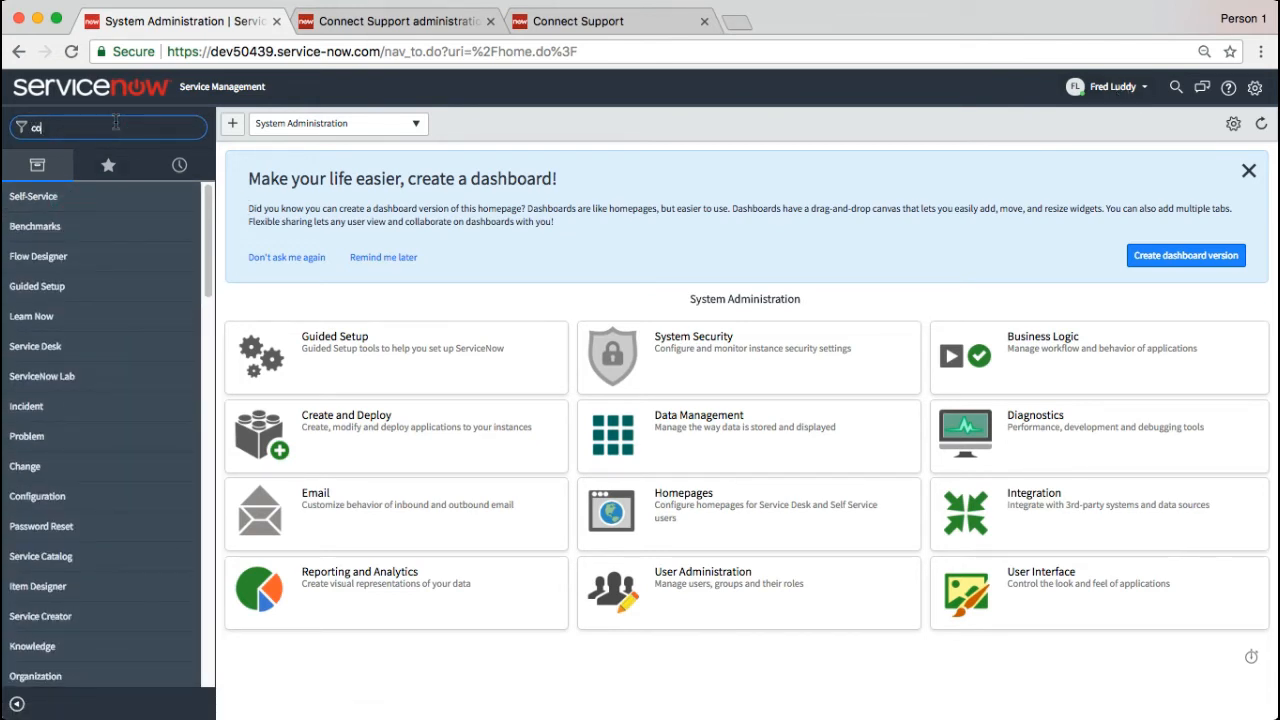
type("lla")
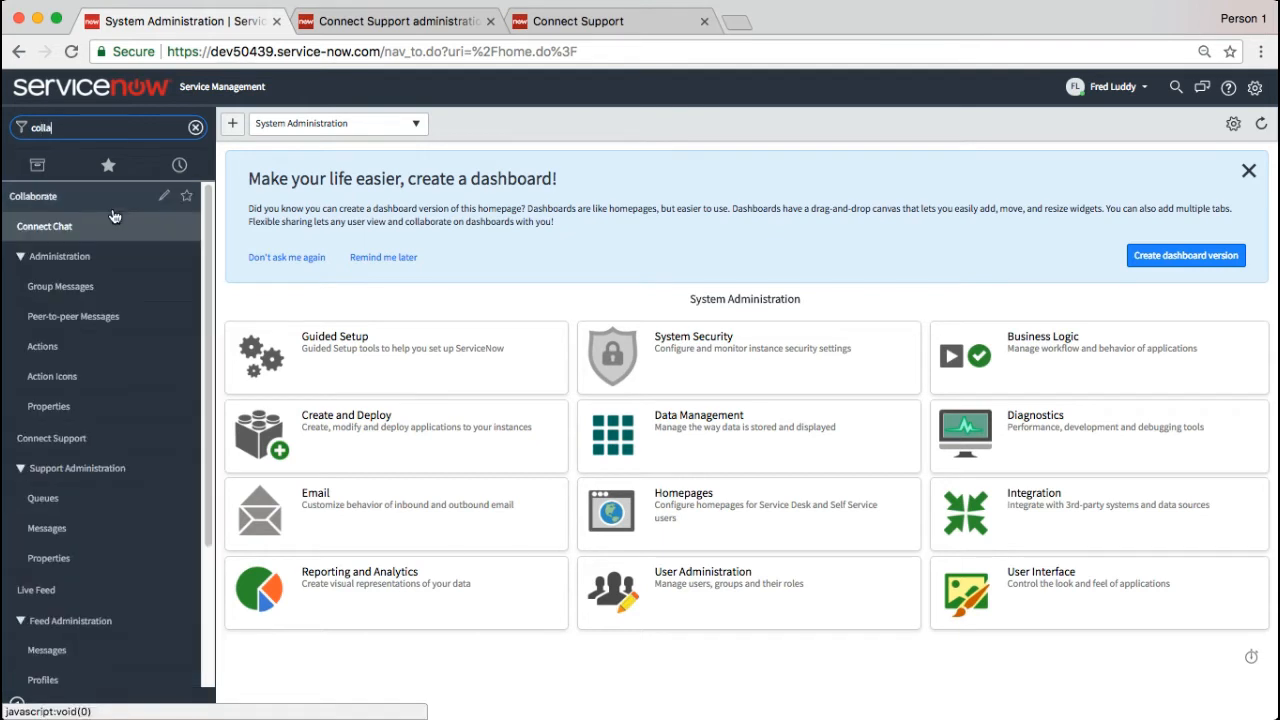
scroll(206, 260, "down", 2)
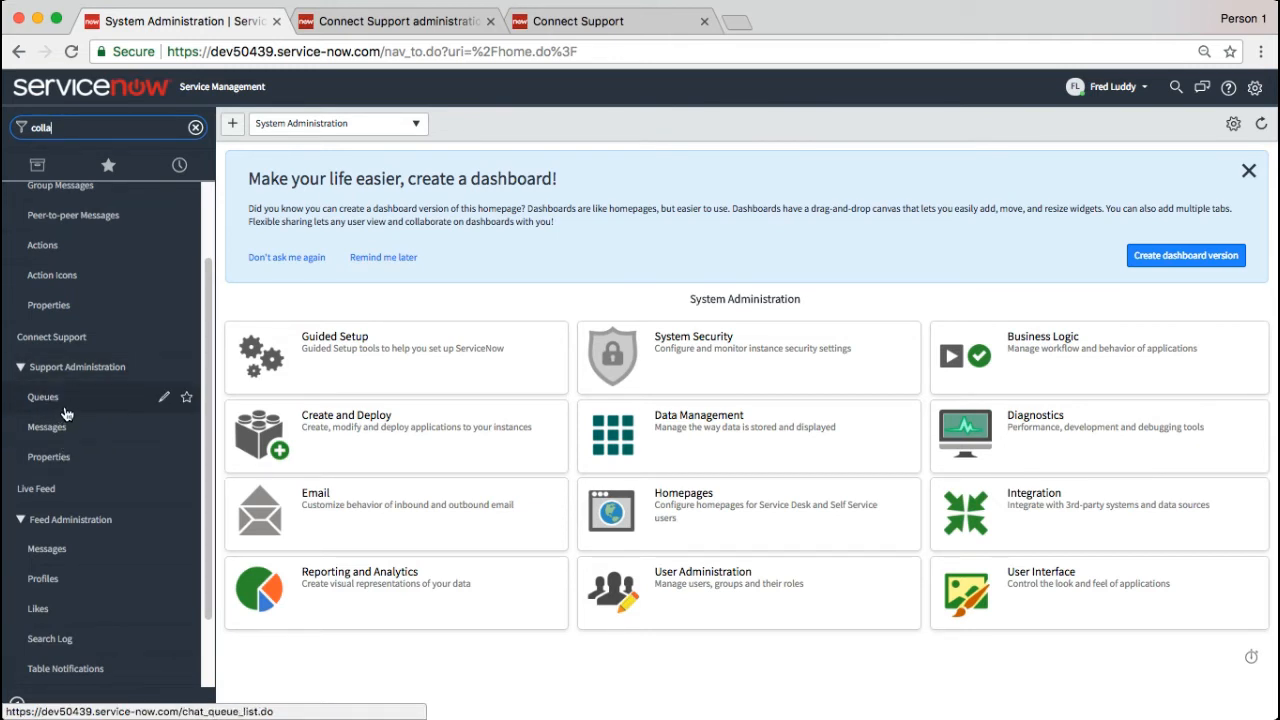
left_click(40, 338)
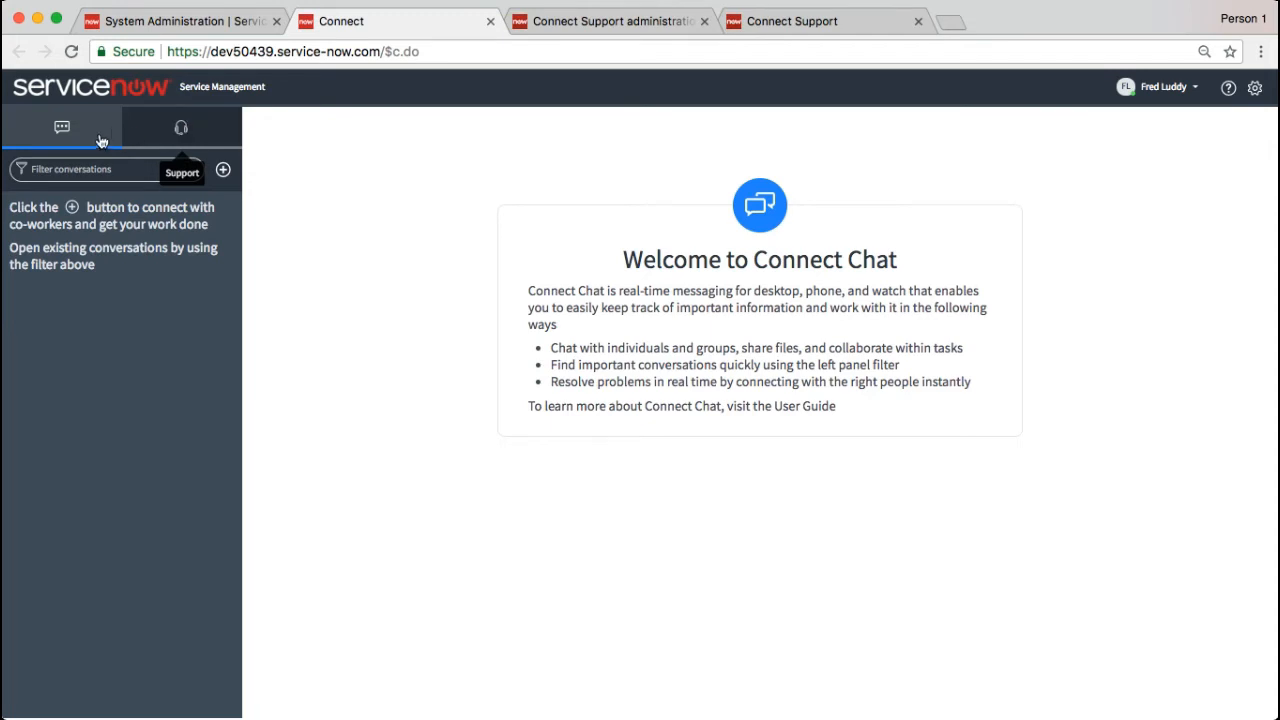
left_click(181, 137)
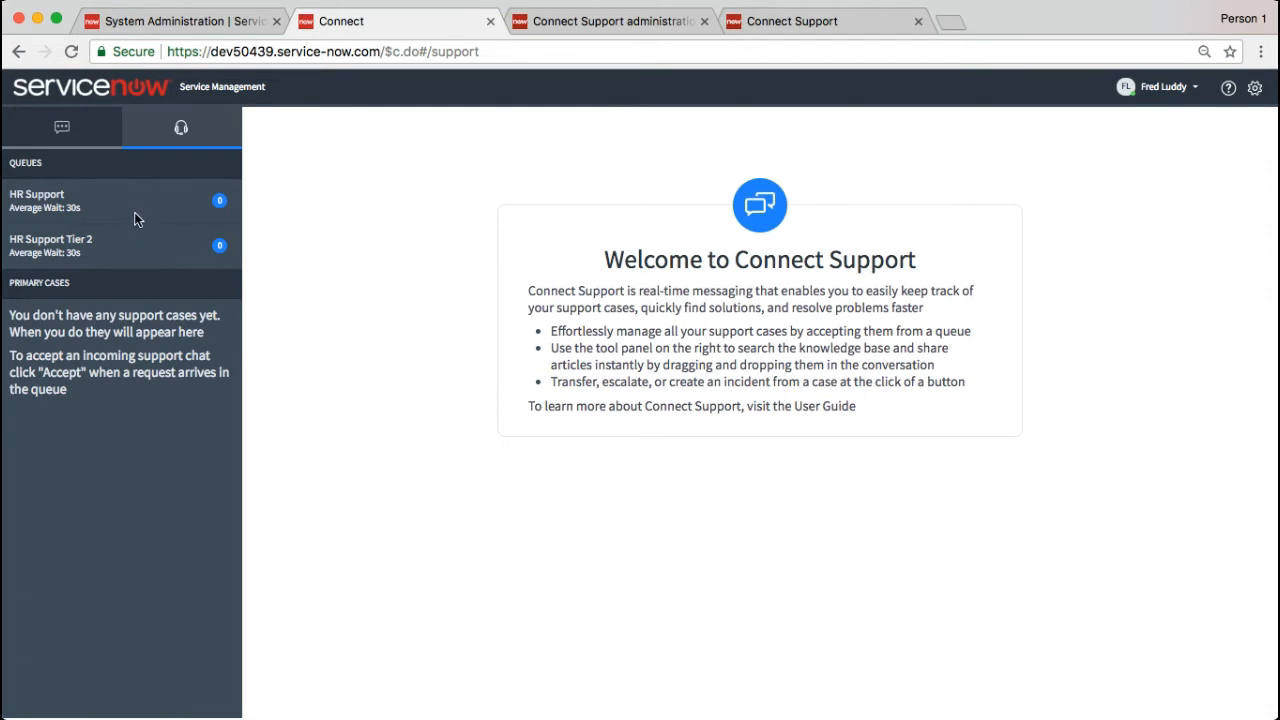
Step: Switch to Safari and send the question "Hi, My laptop is not working" on the HR Support chat page
key("super+Tab")
key("super+Tab")
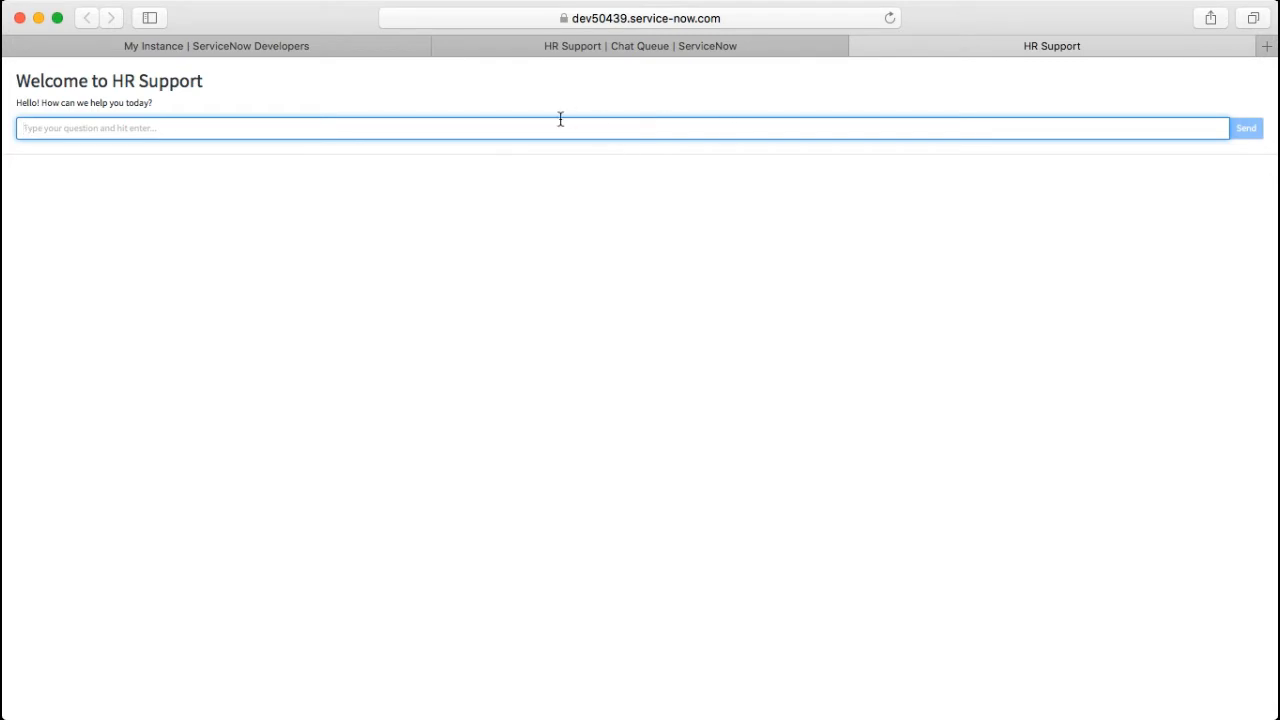
left_click(652, 50)
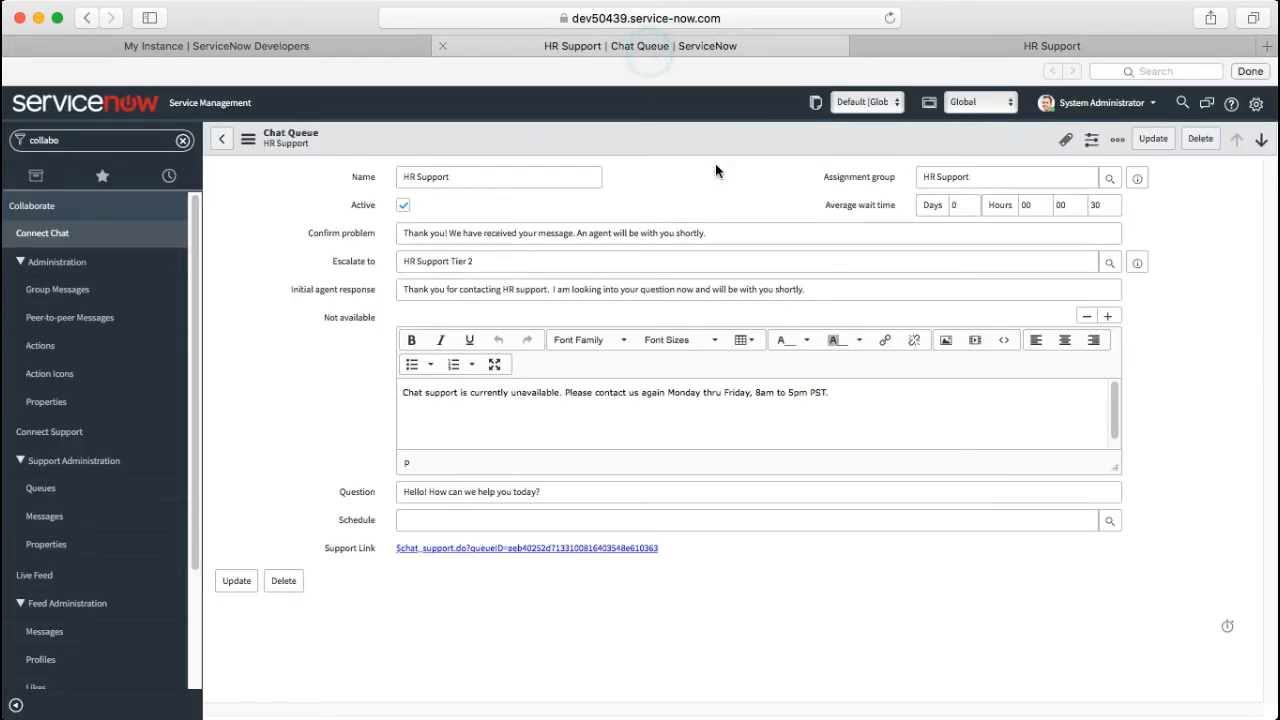
left_click(1038, 46)
left_click(466, 130)
type("Hi")
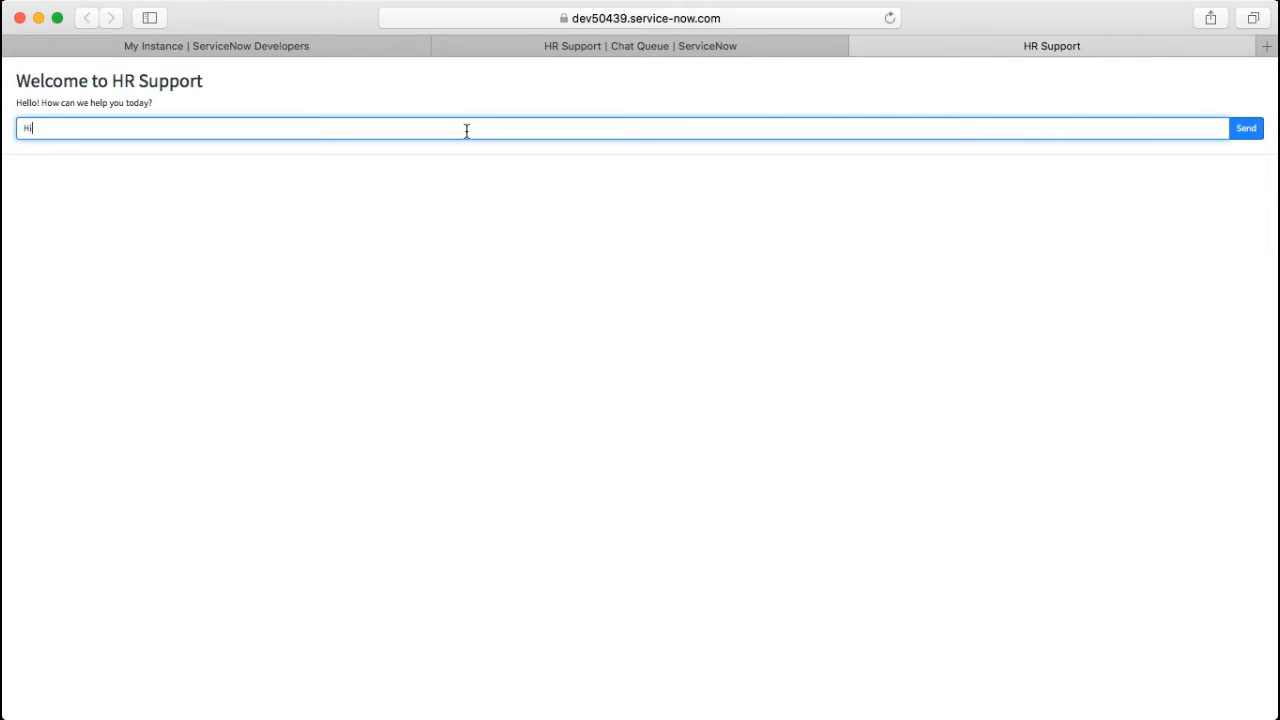
type(", My laptop is not owkr")
key("BackSpace")
key("BackSpace")
key("BackSpace")
key("BackSpace")
type("working")
left_click(1245, 131)
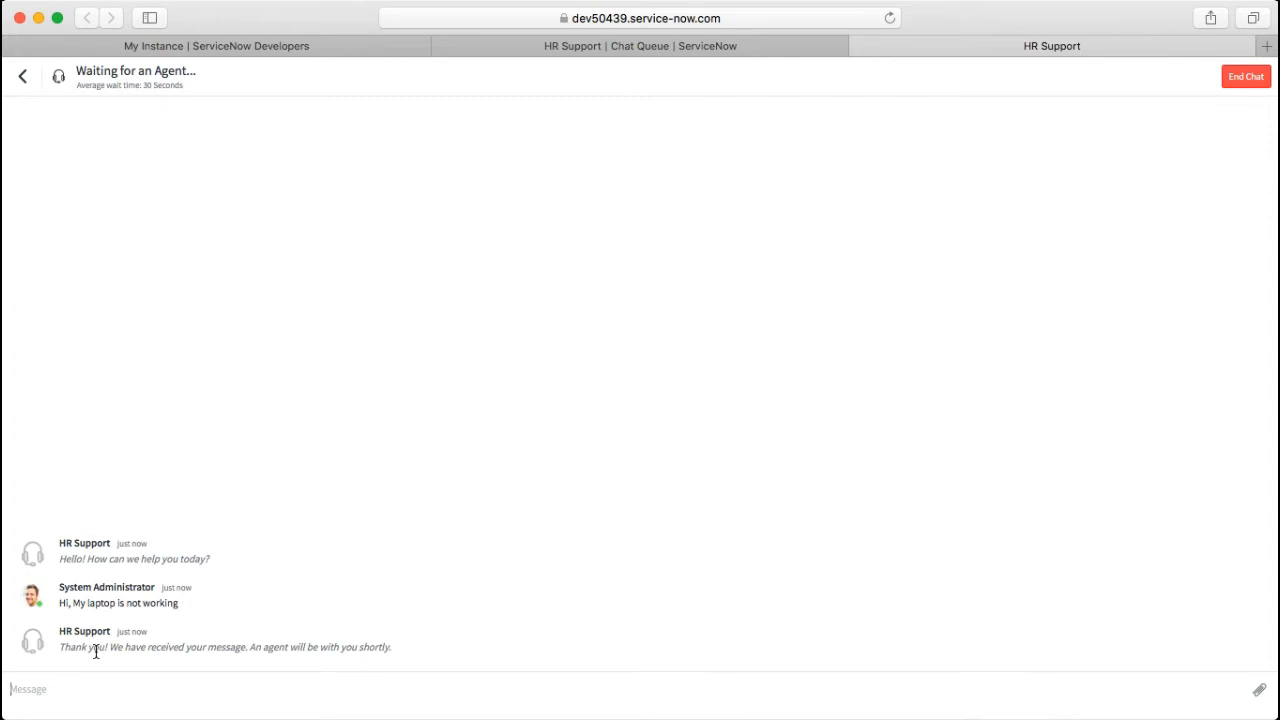
Step: In Google Chrome, accept the waiting HR Support chat and share the IT knowledge article "Managing Settings in Internet Explorer 10 for Windows 8" in the conversation
key("super+Tab")
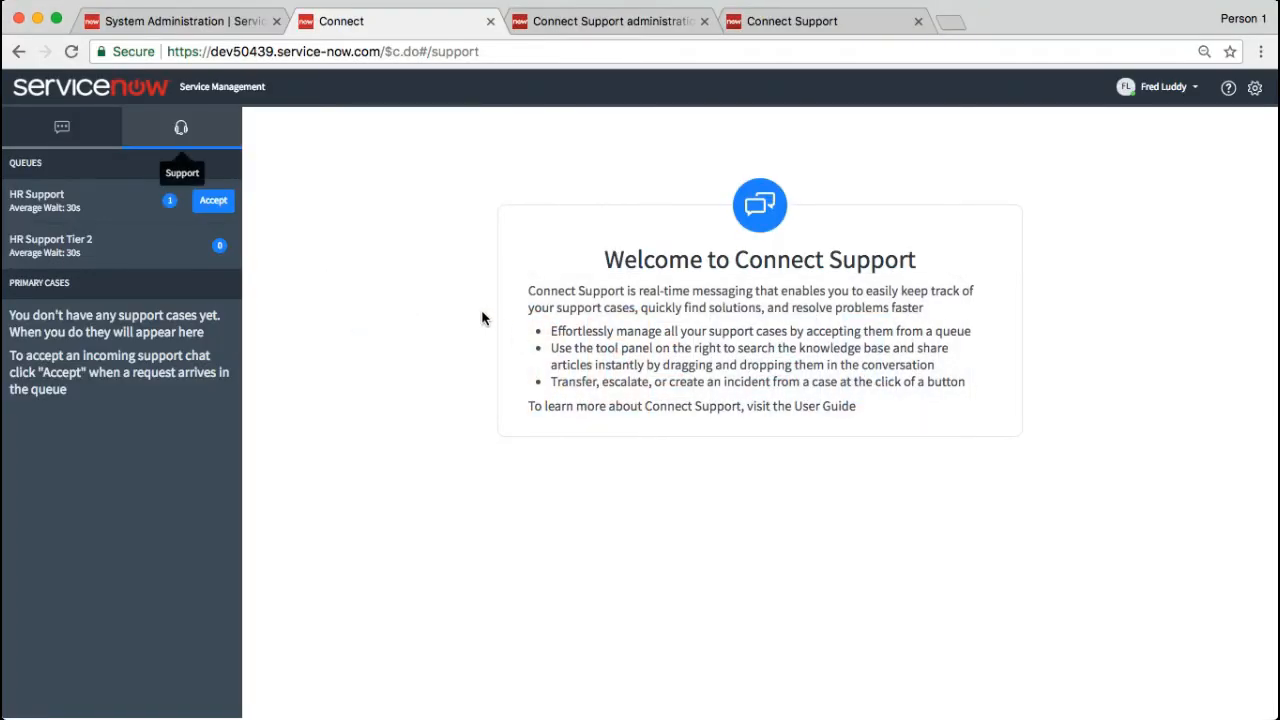
left_click(210, 203)
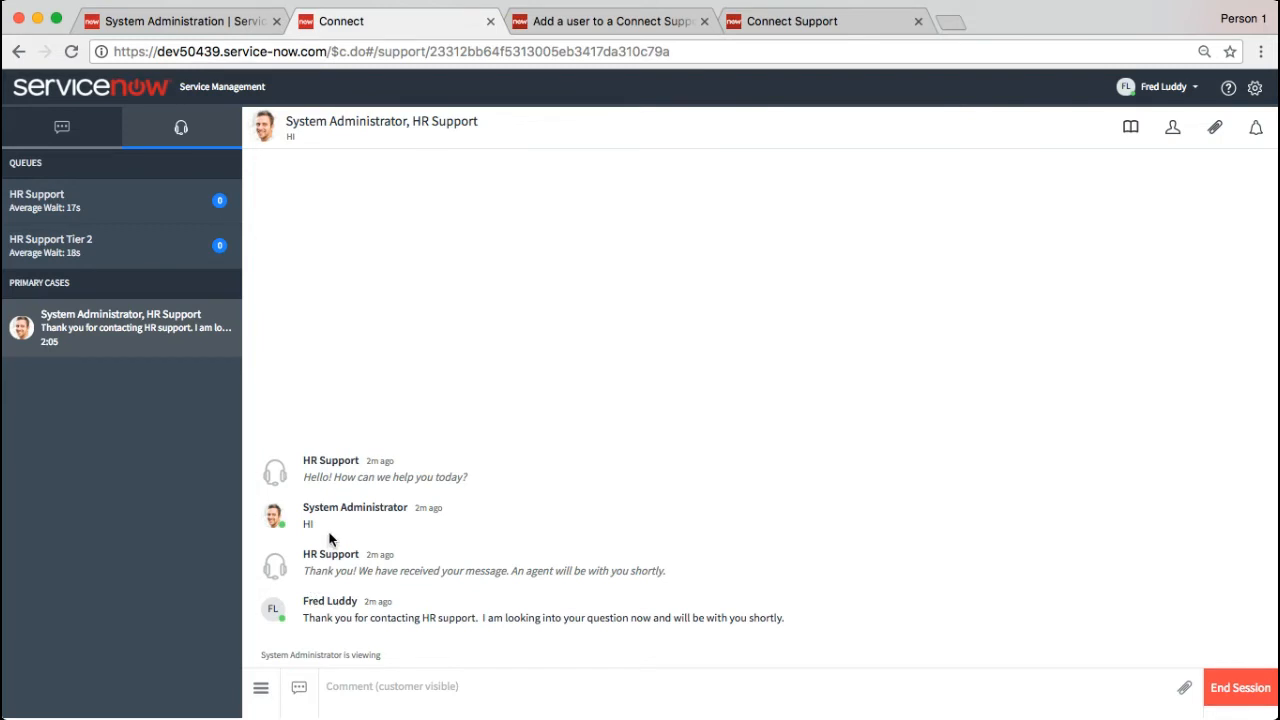
left_click(1134, 131)
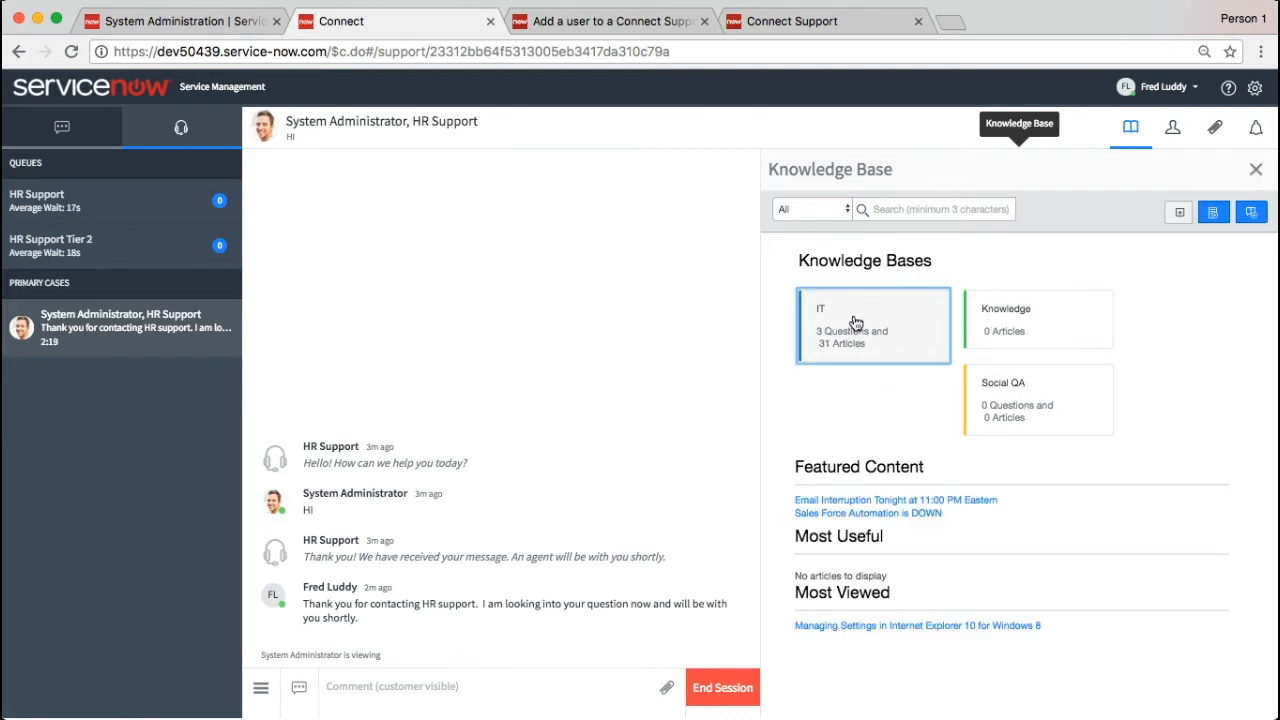
left_click(853, 322)
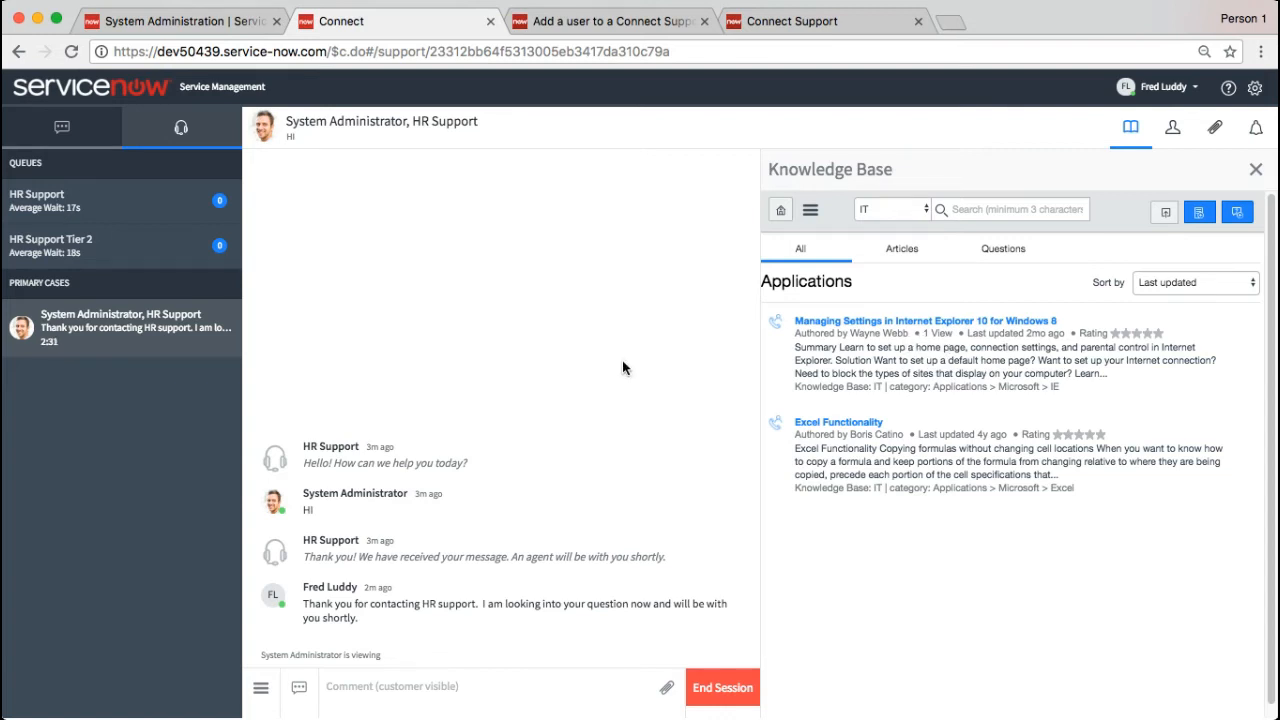
left_click_drag(910, 320, 466, 594)
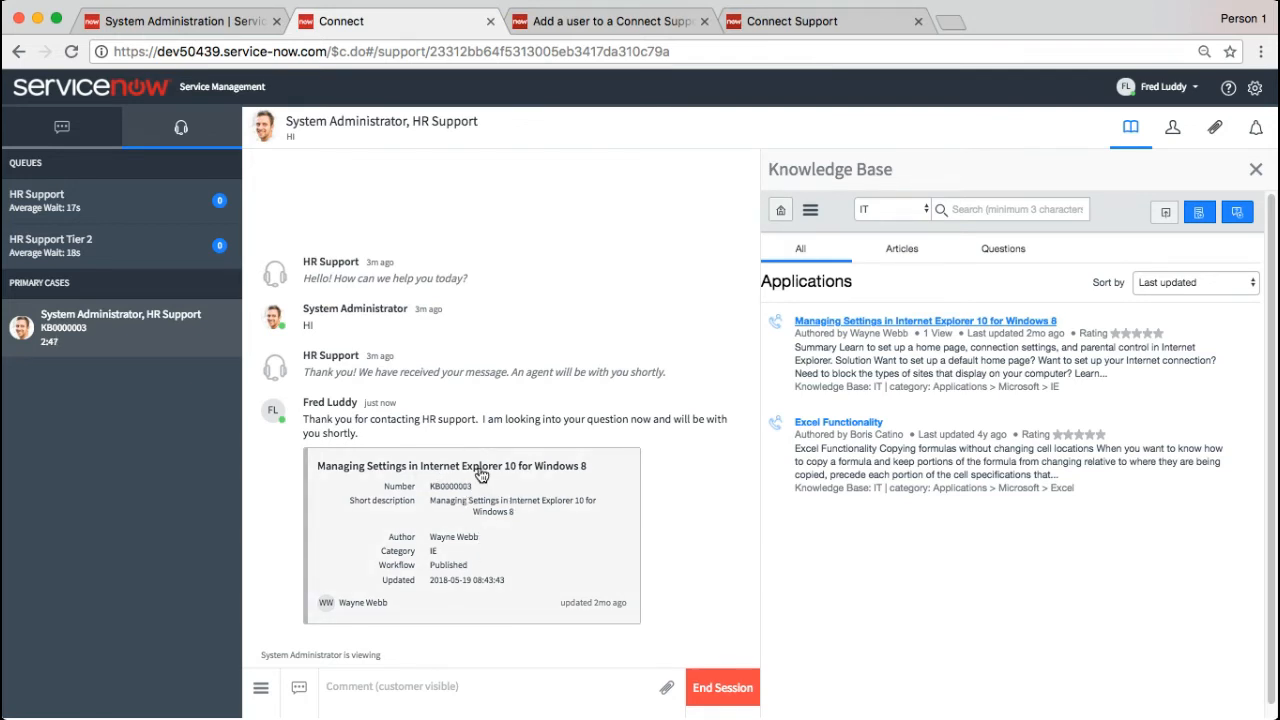
Step: Switch to Safari, open the shared knowledge article from the user's chat, and return to Google Chrome
key("super+Tab")
key("super+Tab")
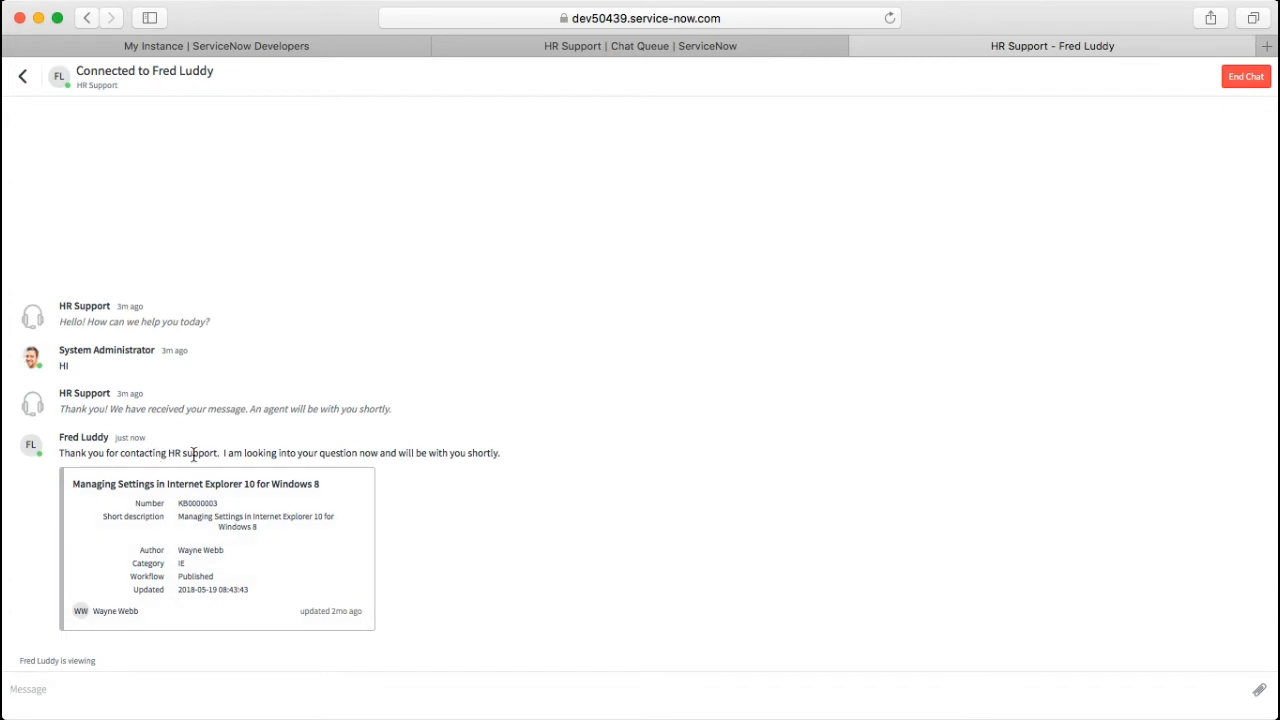
left_click(212, 540)
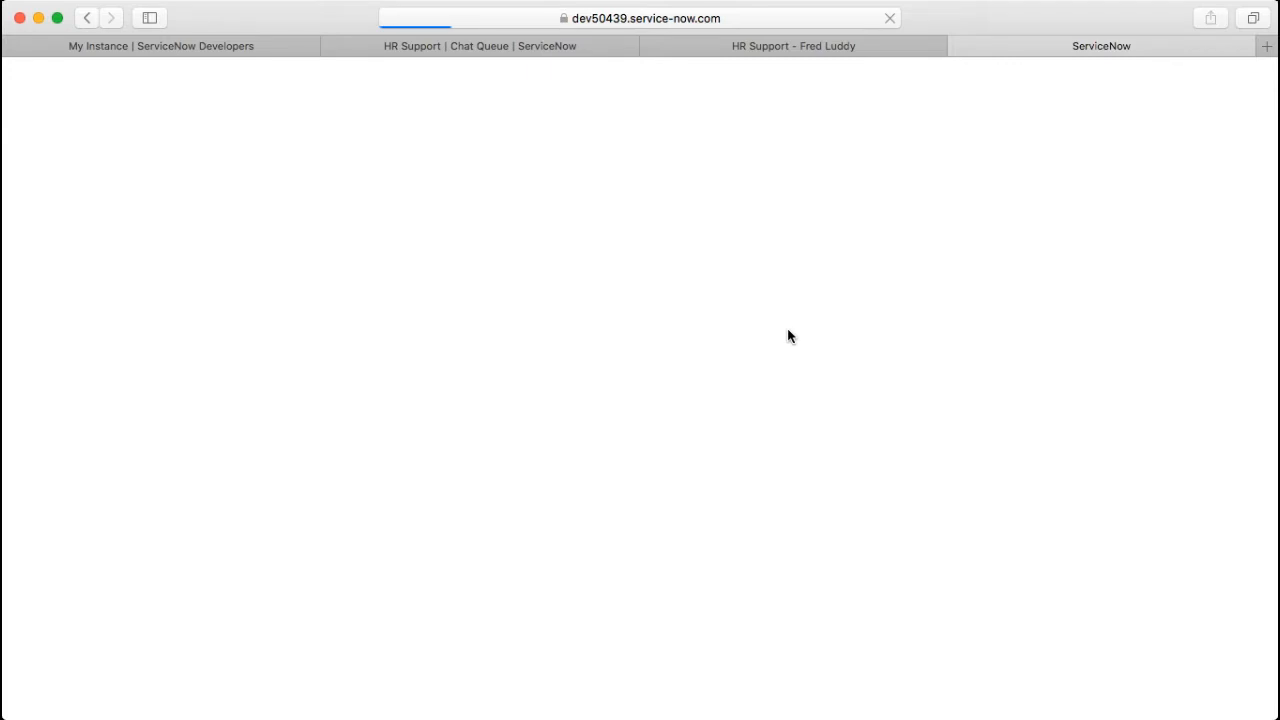
key("super+Tab")
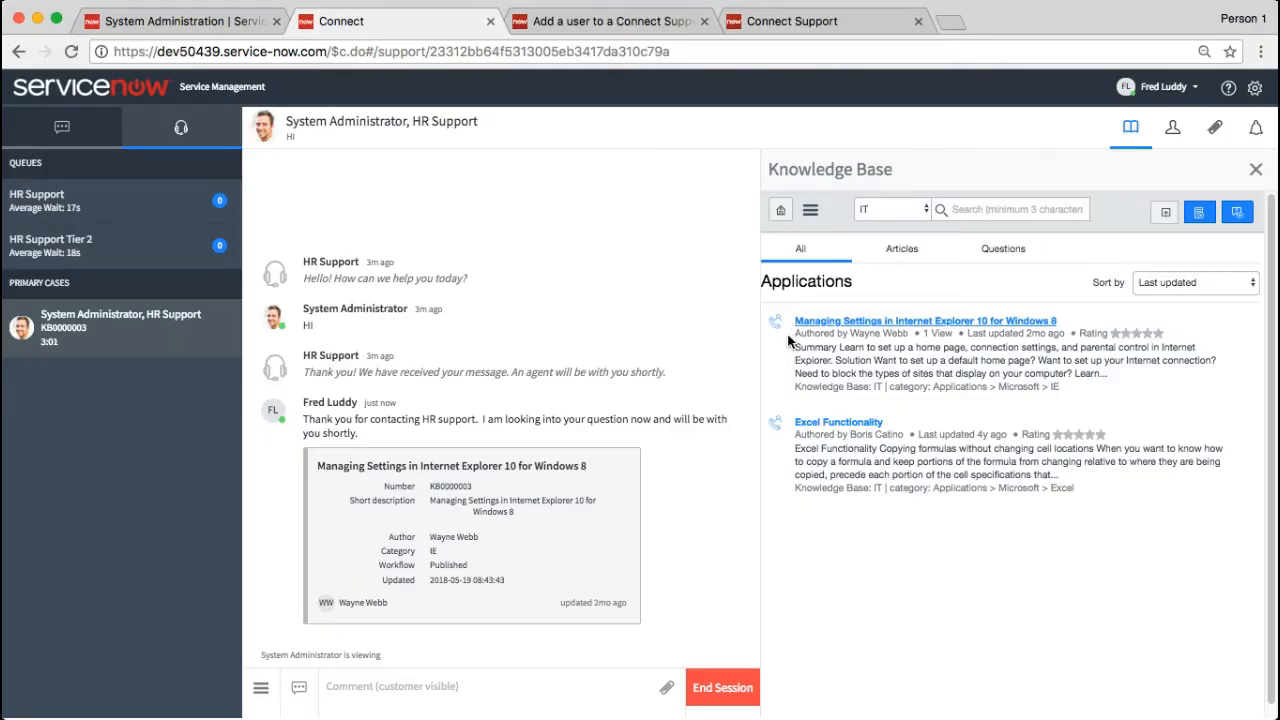
key("super+Tab")
key("Tab")
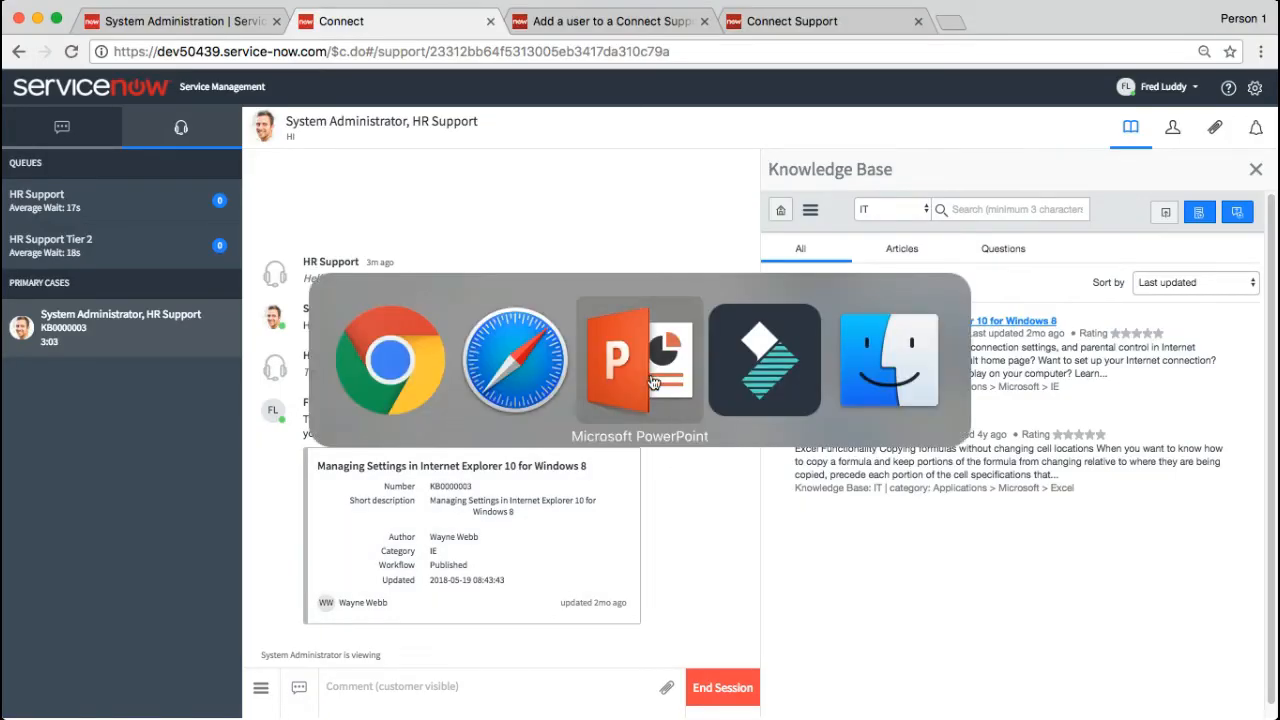
key("Right")
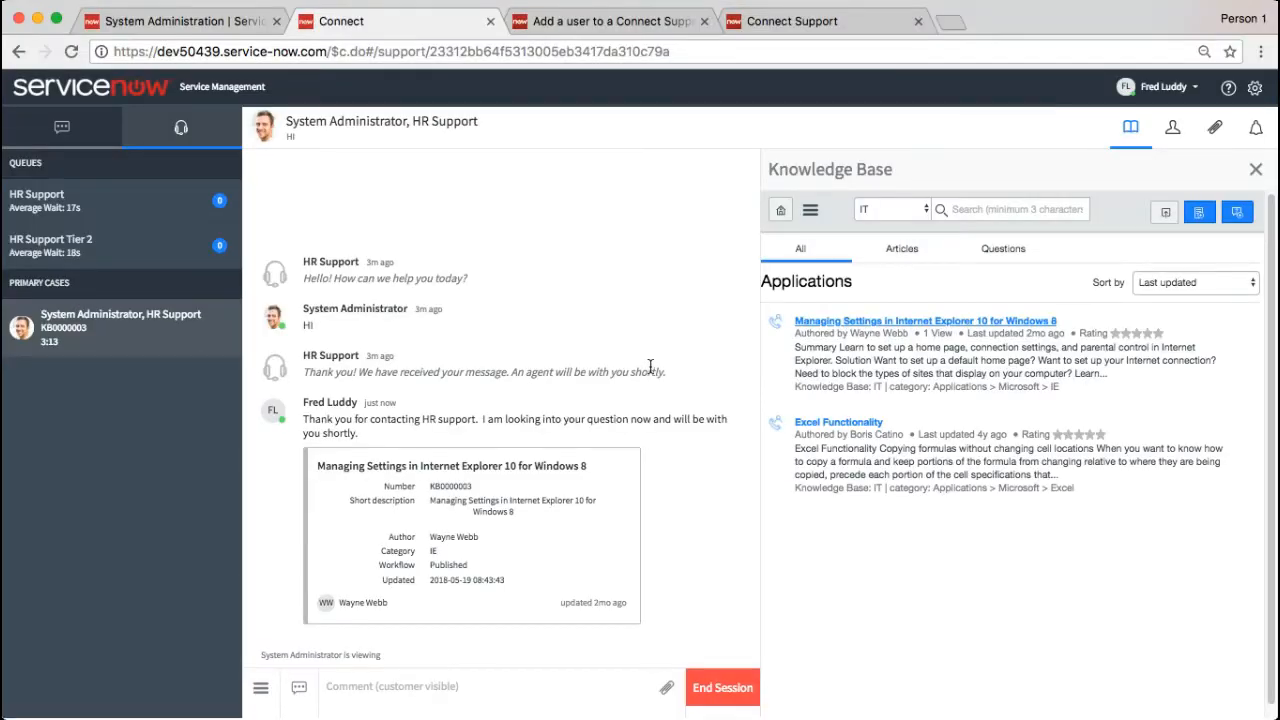
Step: Close the Knowledge Base and view the chat's transfer options for agents and queues, leaving without transferring
left_click(1255, 172)
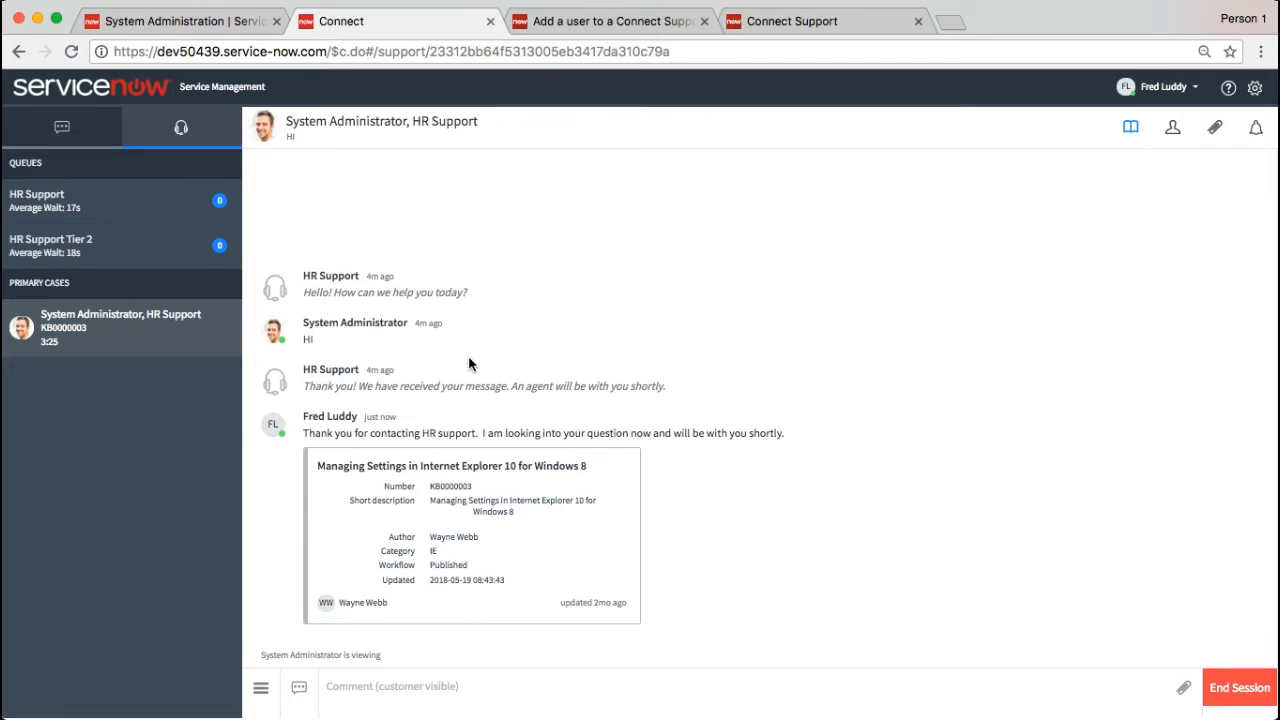
left_click(261, 688)
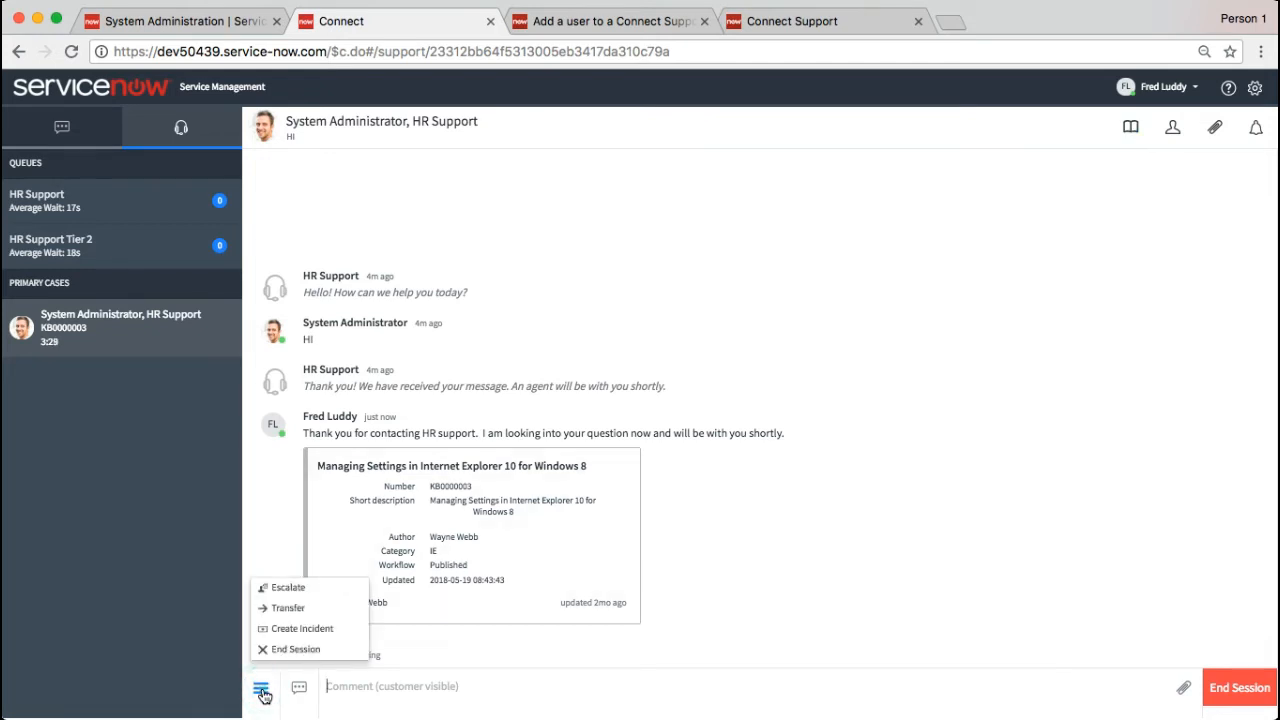
left_click(290, 610)
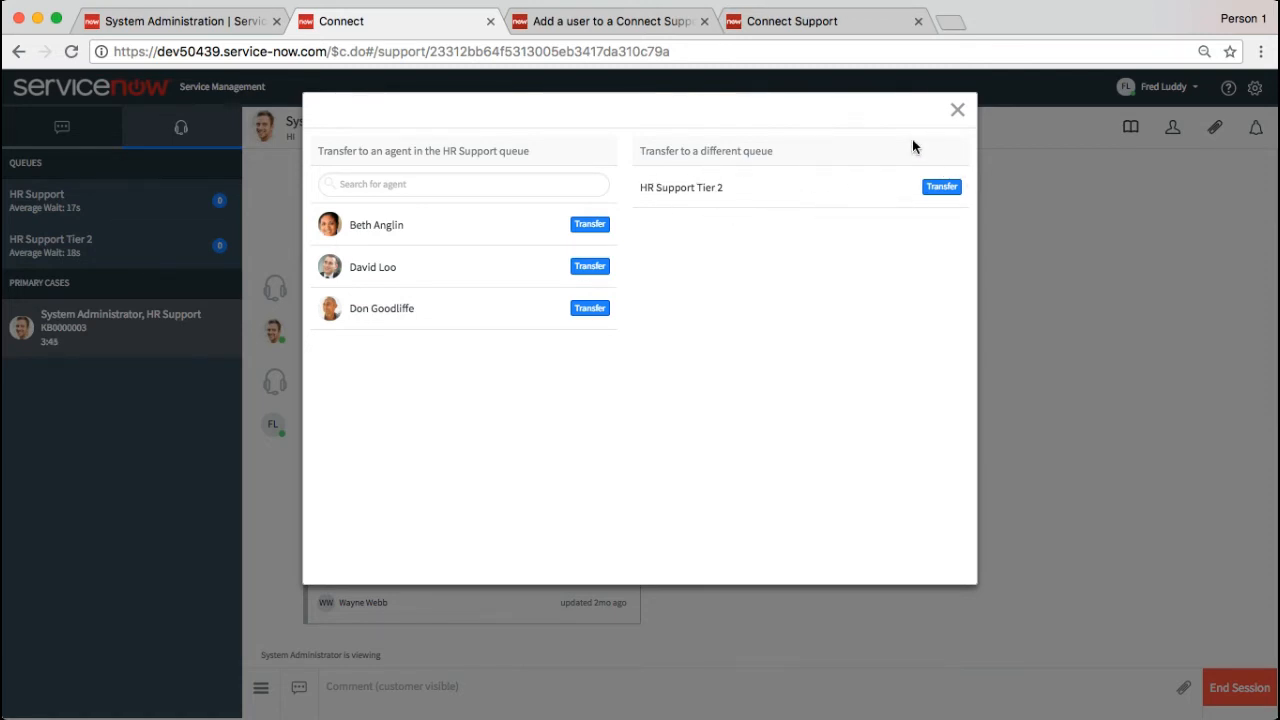
left_click(958, 111)
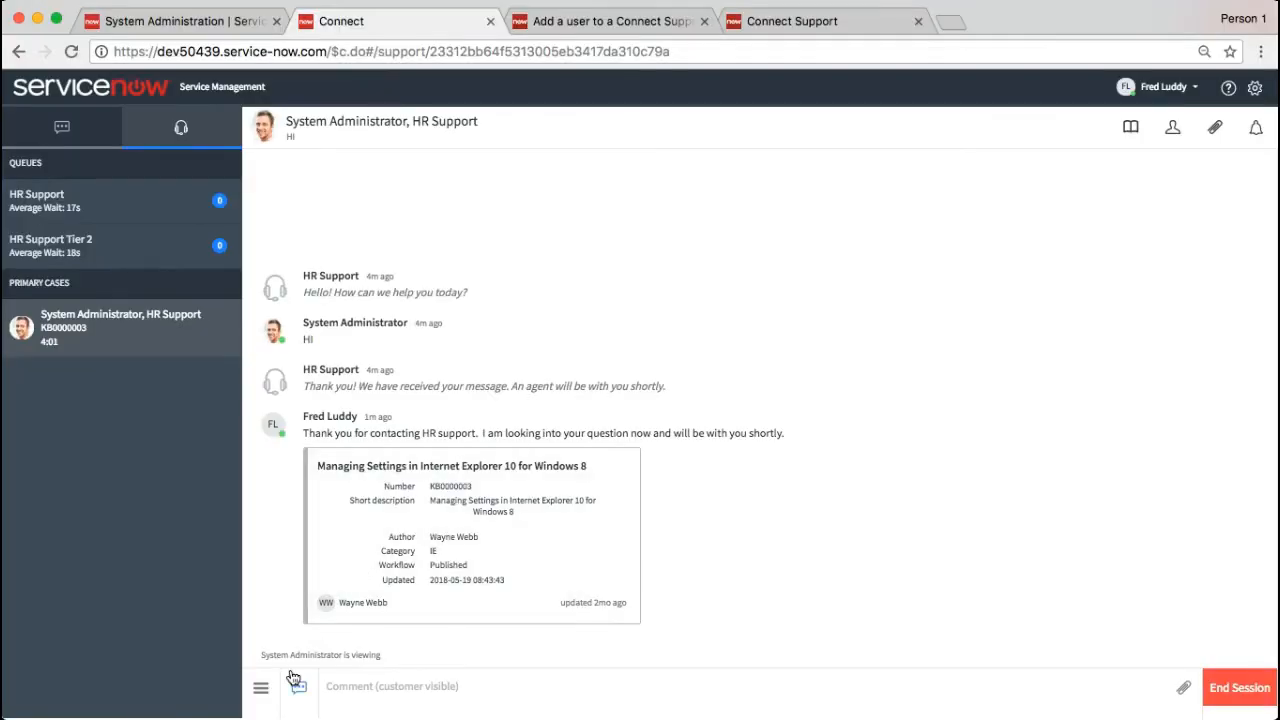
Step: View the chat's available actions, such as Escalate and Create Incident, and end the HR Support session
left_click(260, 688)
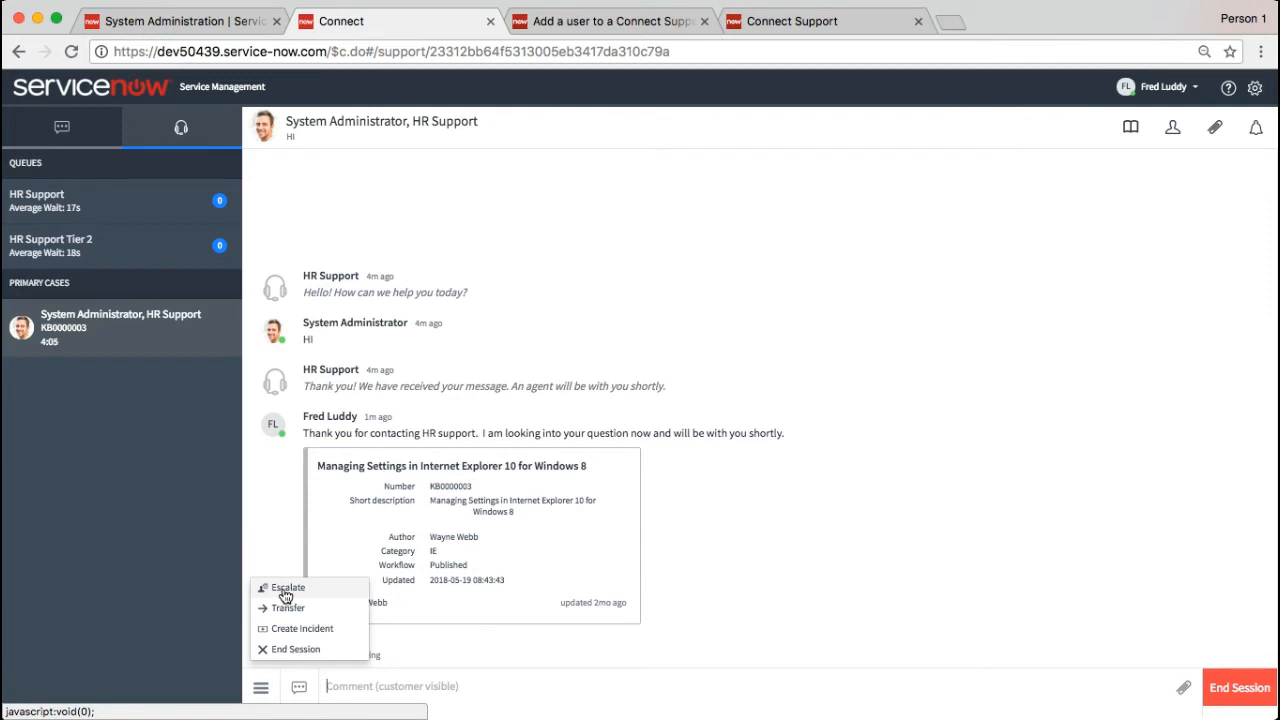
left_click(616, 342)
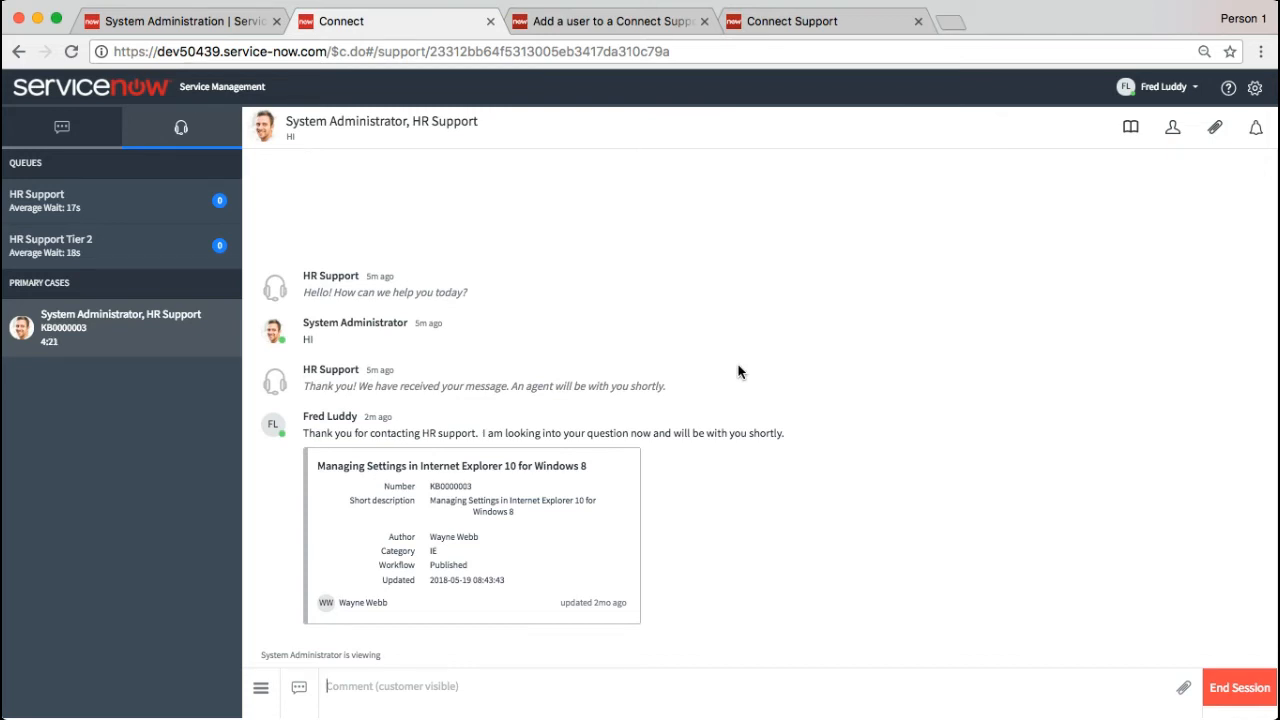
left_click(261, 688)
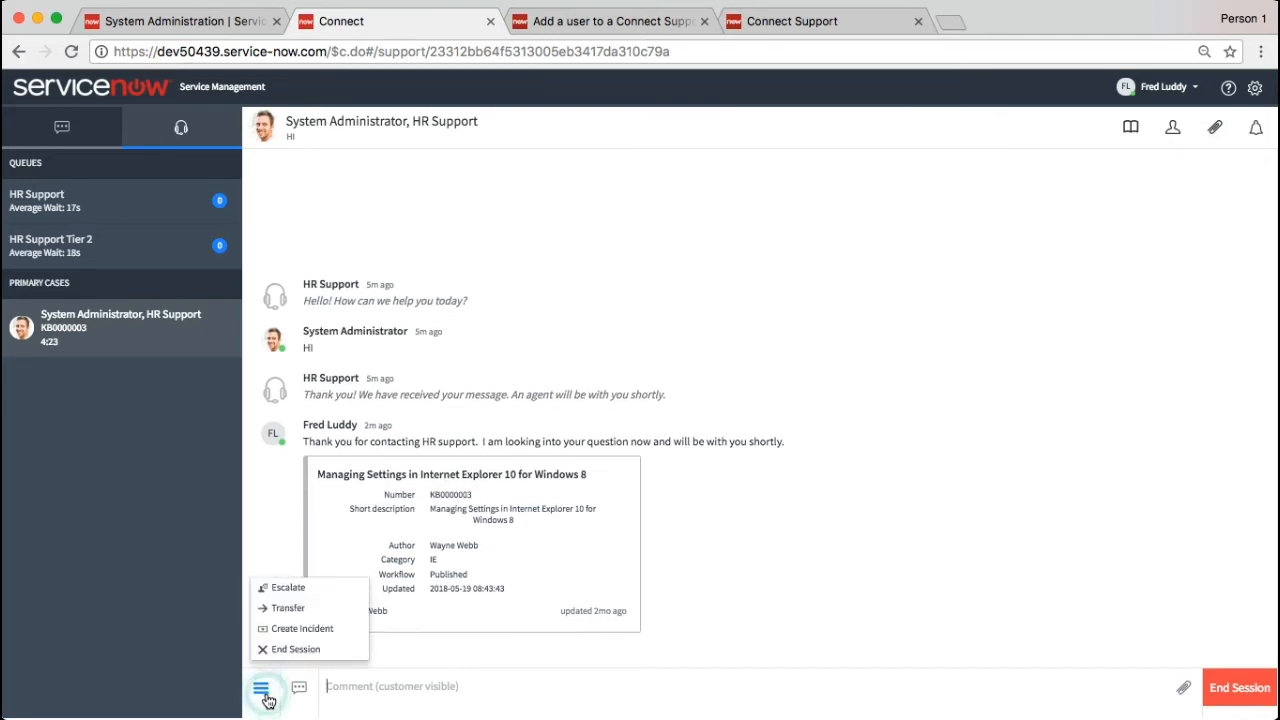
left_click(646, 304)
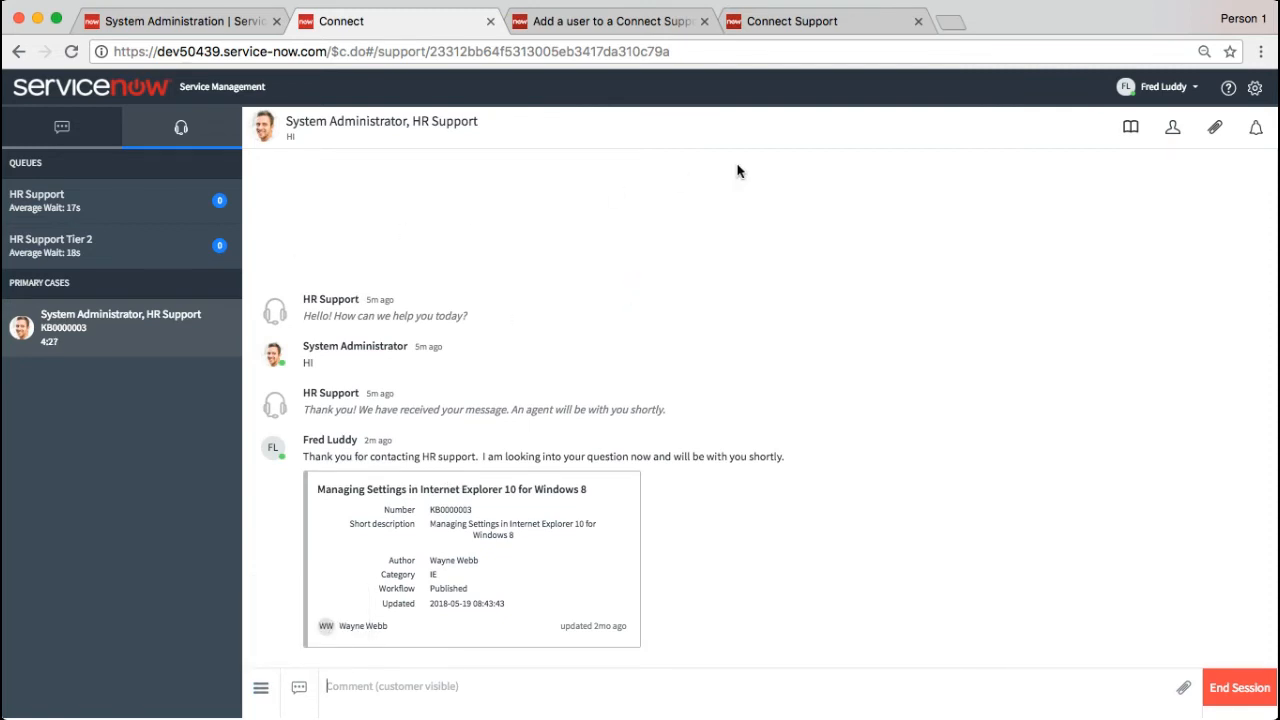
left_click(215, 332)
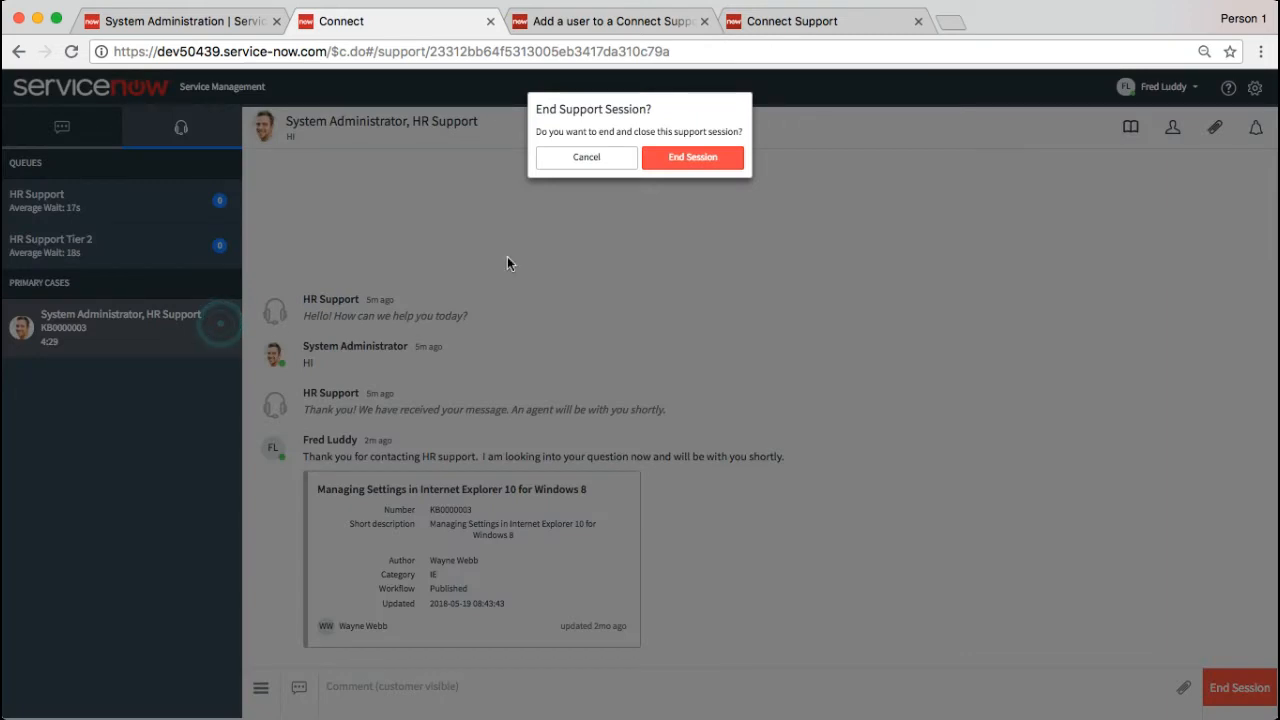
left_click(685, 158)
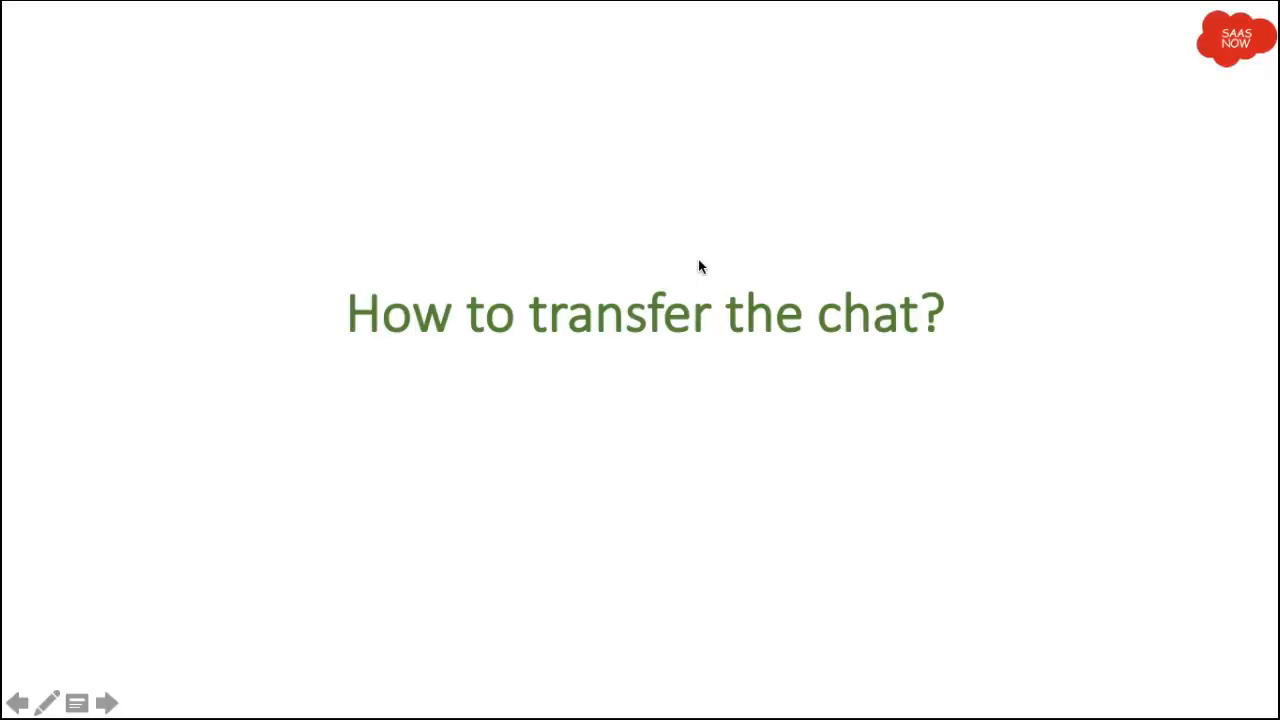
Step: Switch to Safari, close the opened knowledge article, and dismiss the closed-session notice in the user's chat
key("super+Tab")
key("super+Tab")
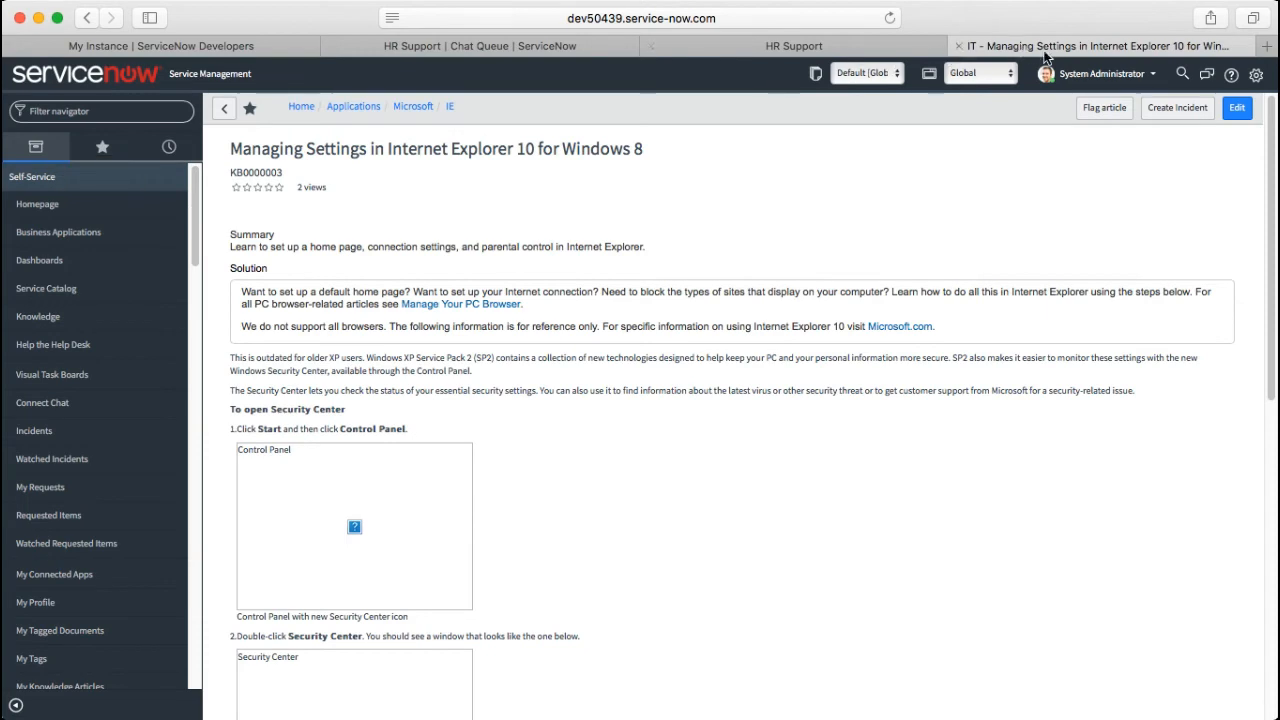
left_click(961, 45)
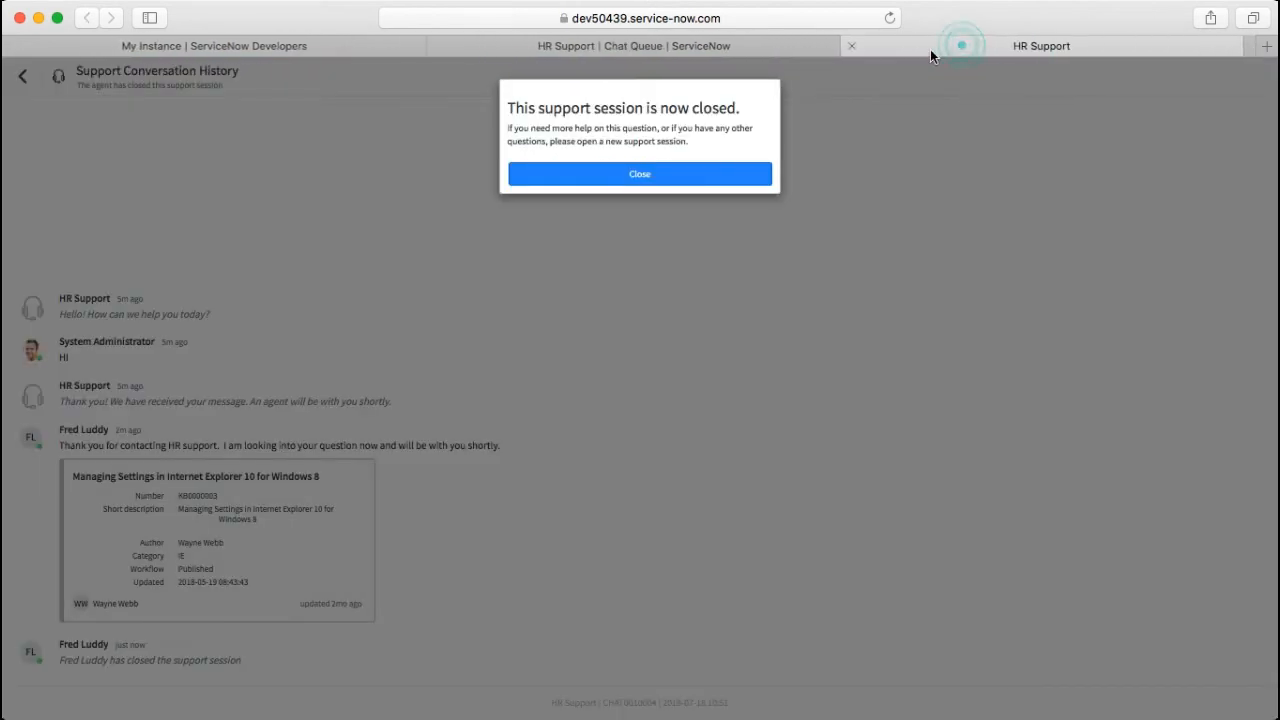
left_click(658, 170)
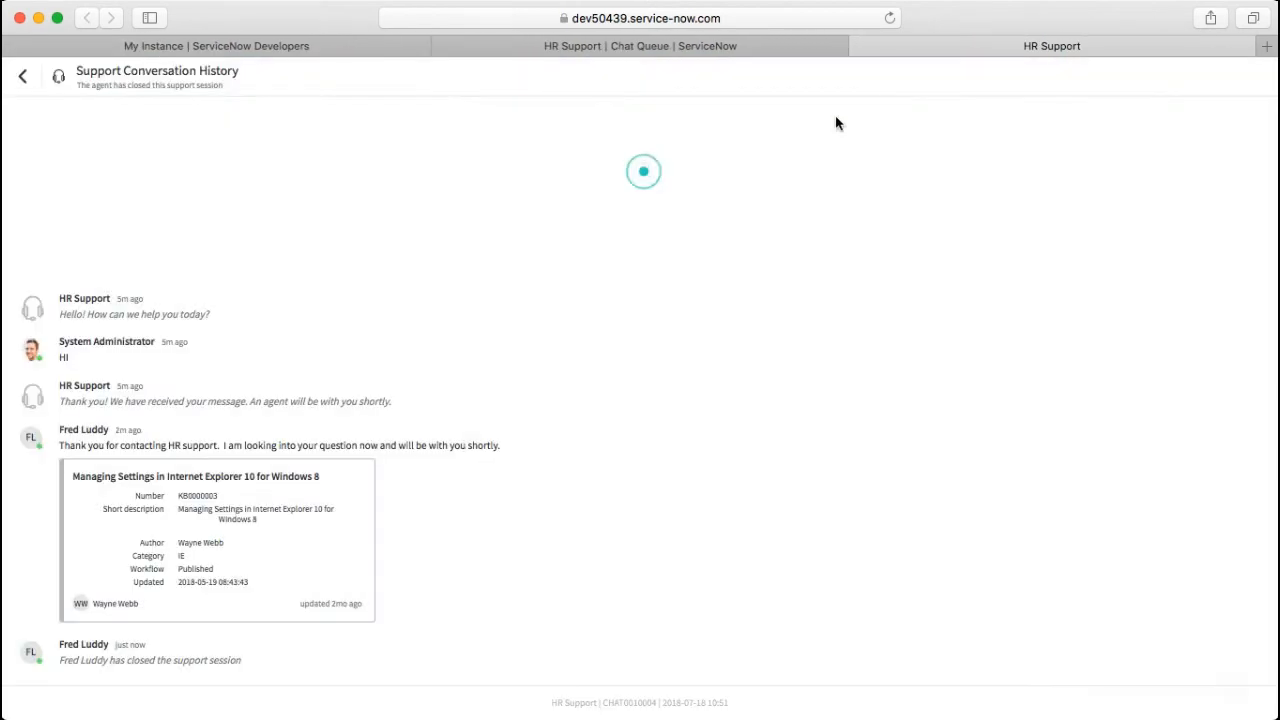
Step: Close the ended HR Support conversation, open a new chat from the HR Support chat queue, and send the question "hi"
left_click(861, 47)
left_click(531, 547)
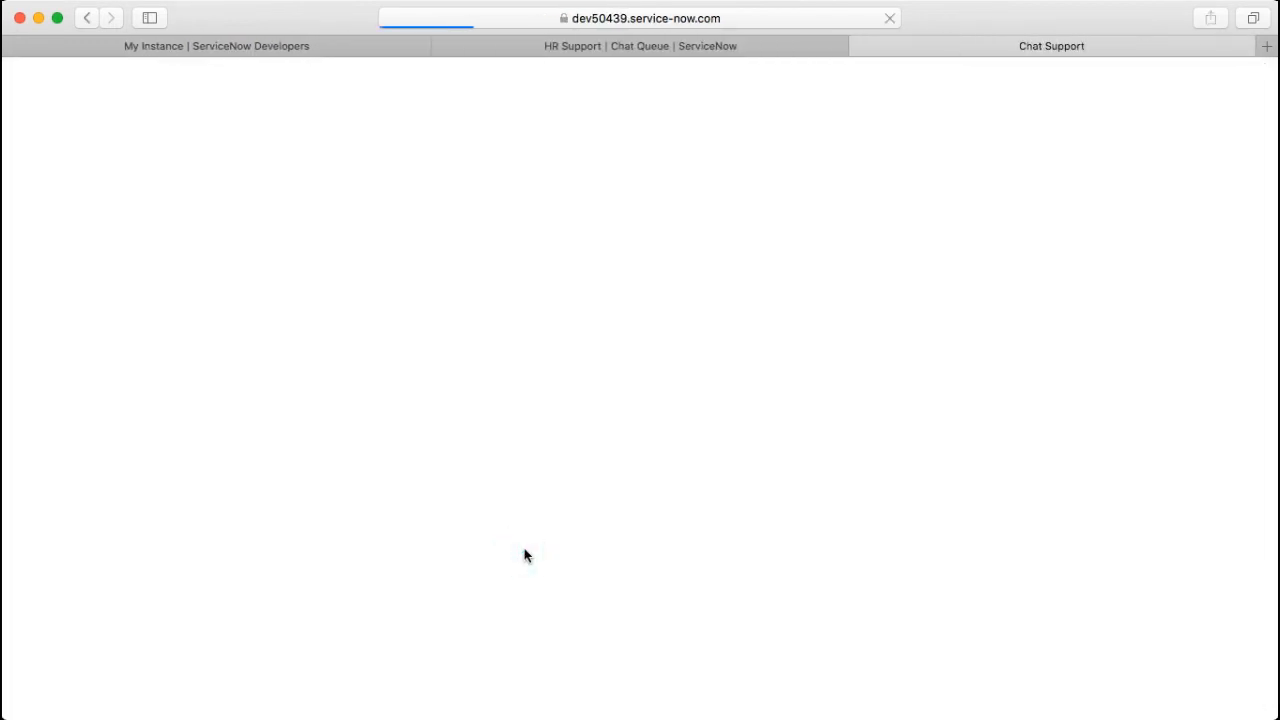
left_click(317, 129)
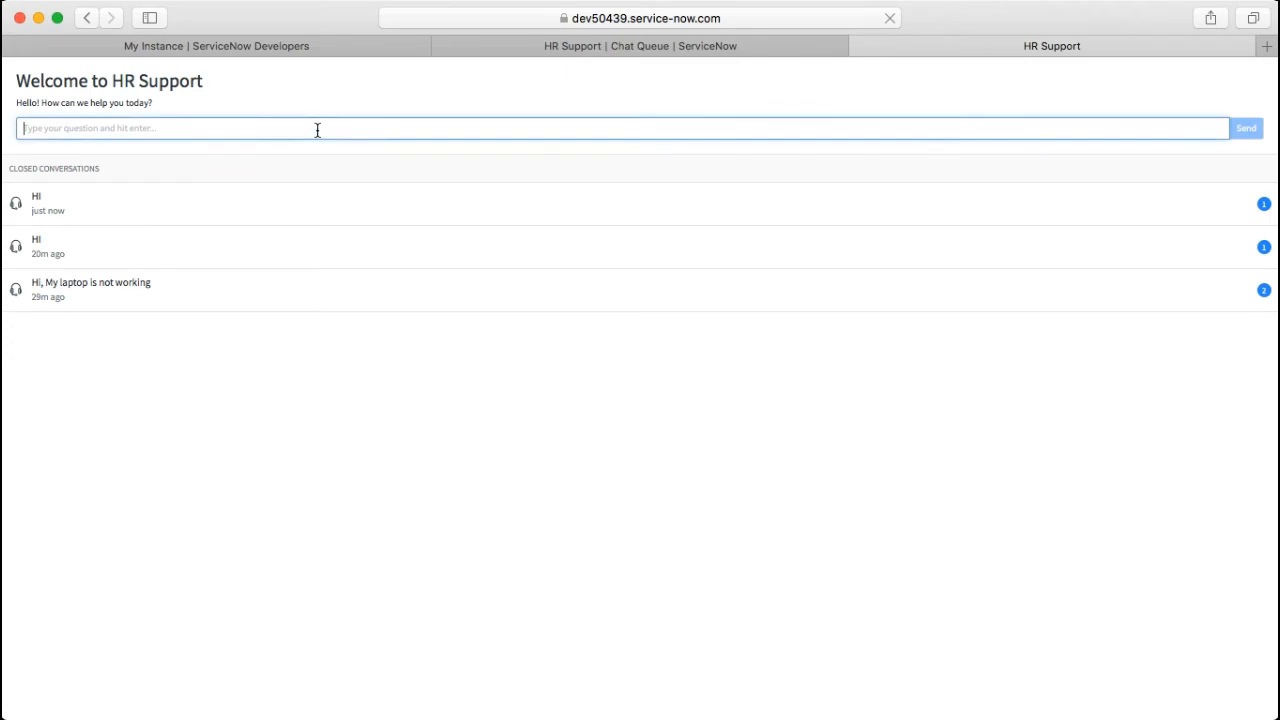
type("hi")
left_click(1242, 127)
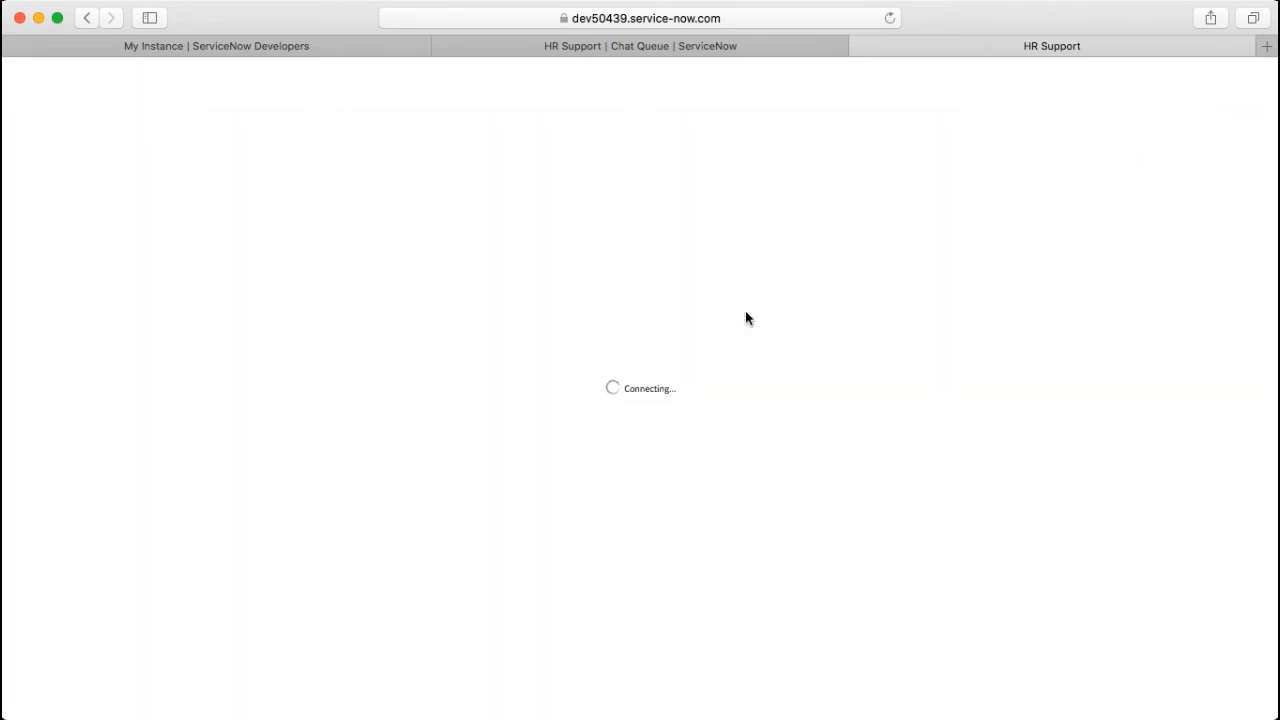
Step: Switch to Google Chrome and accept the chat waiting in the HR Support queue
key("super+Tab")
key("super+Tab")
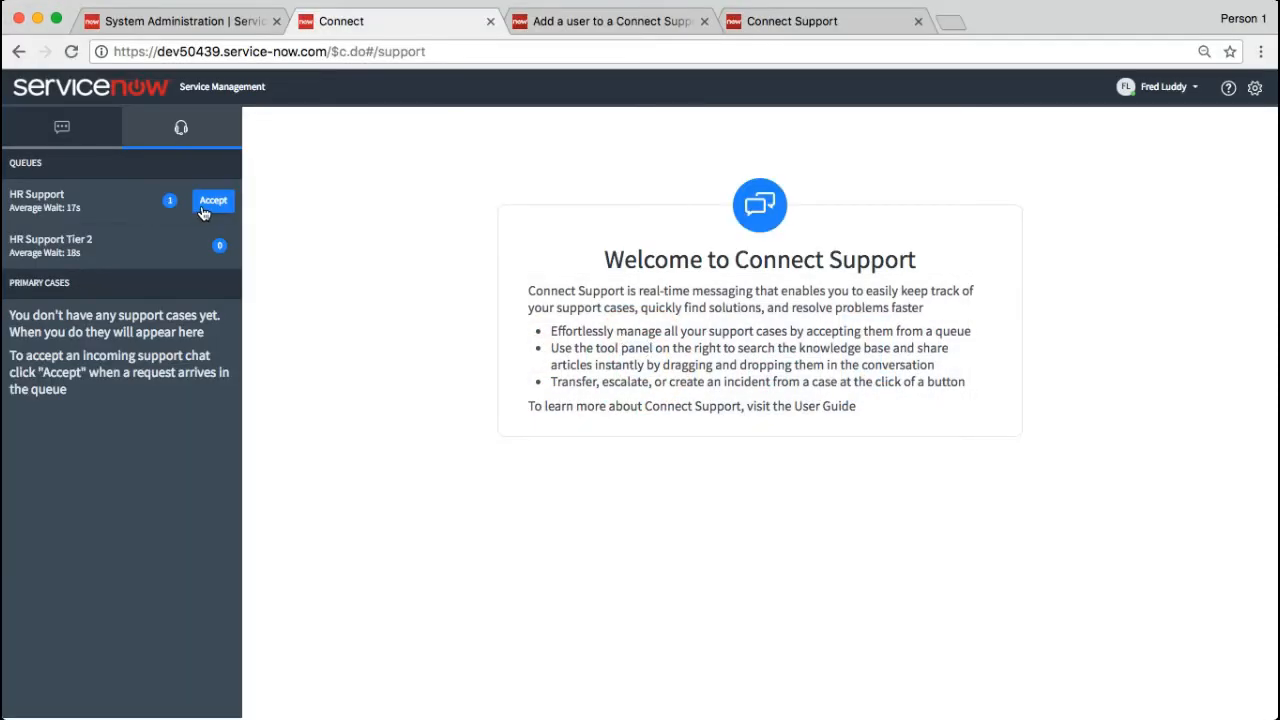
left_click(219, 204)
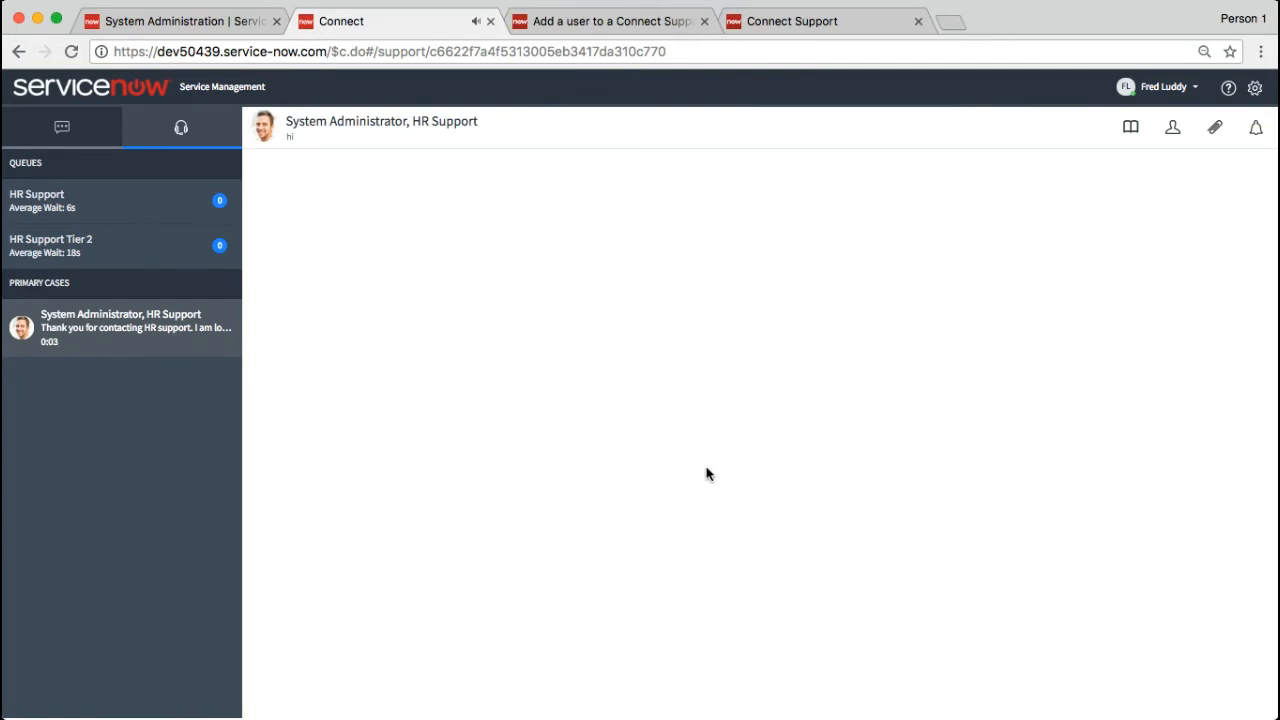
Step: Switch to PowerPoint and advance the presentation past the "How to monitor incoming conversation?" slide
key("super+Tab")
key("super+Tab")
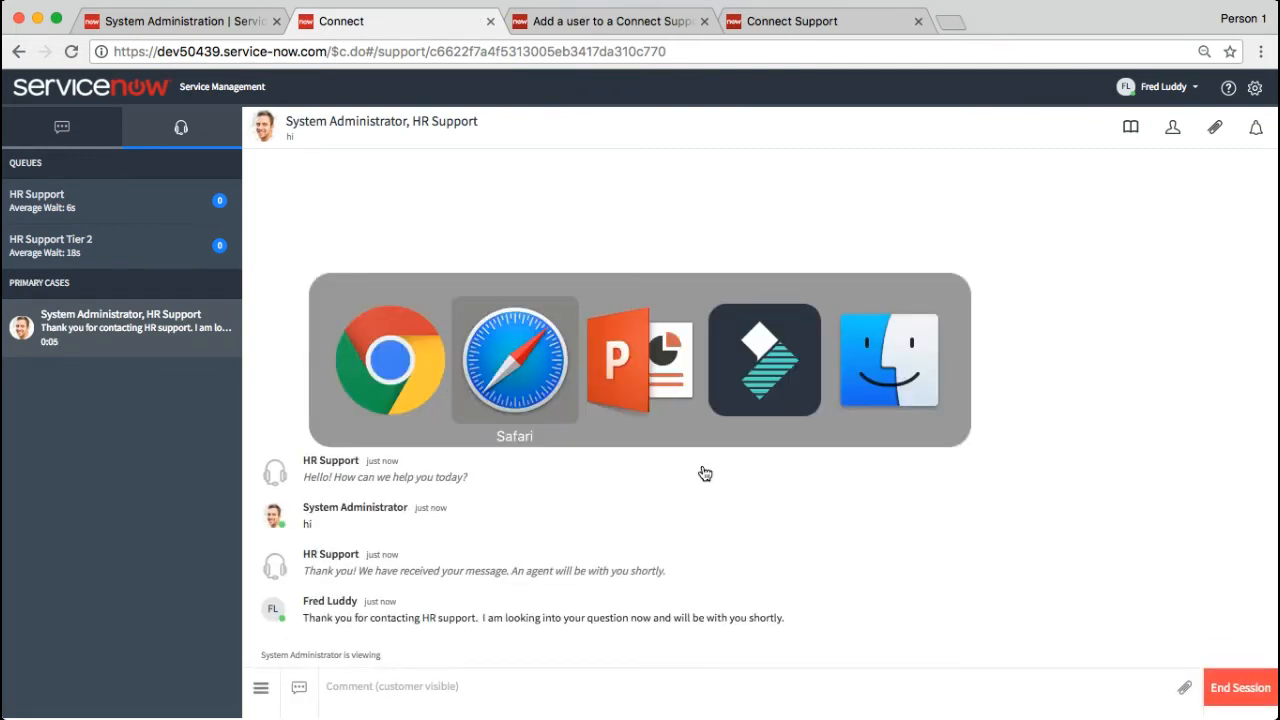
key("Right")
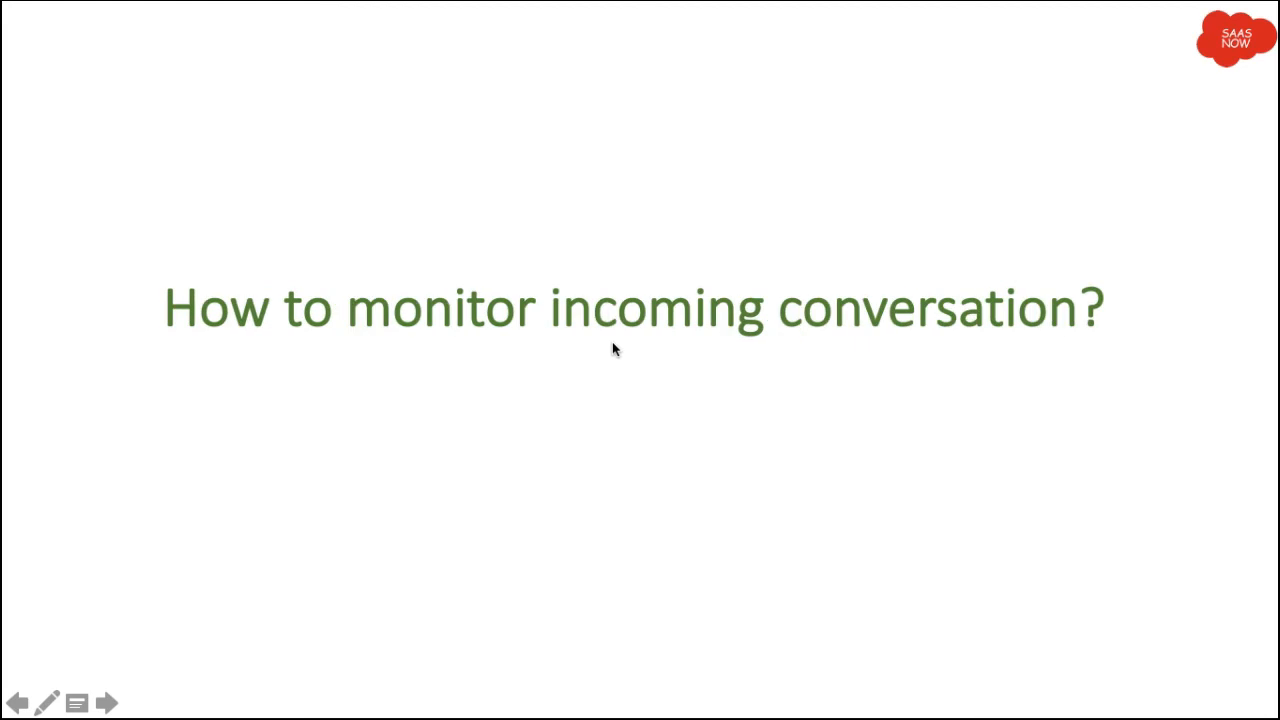
key("Right")
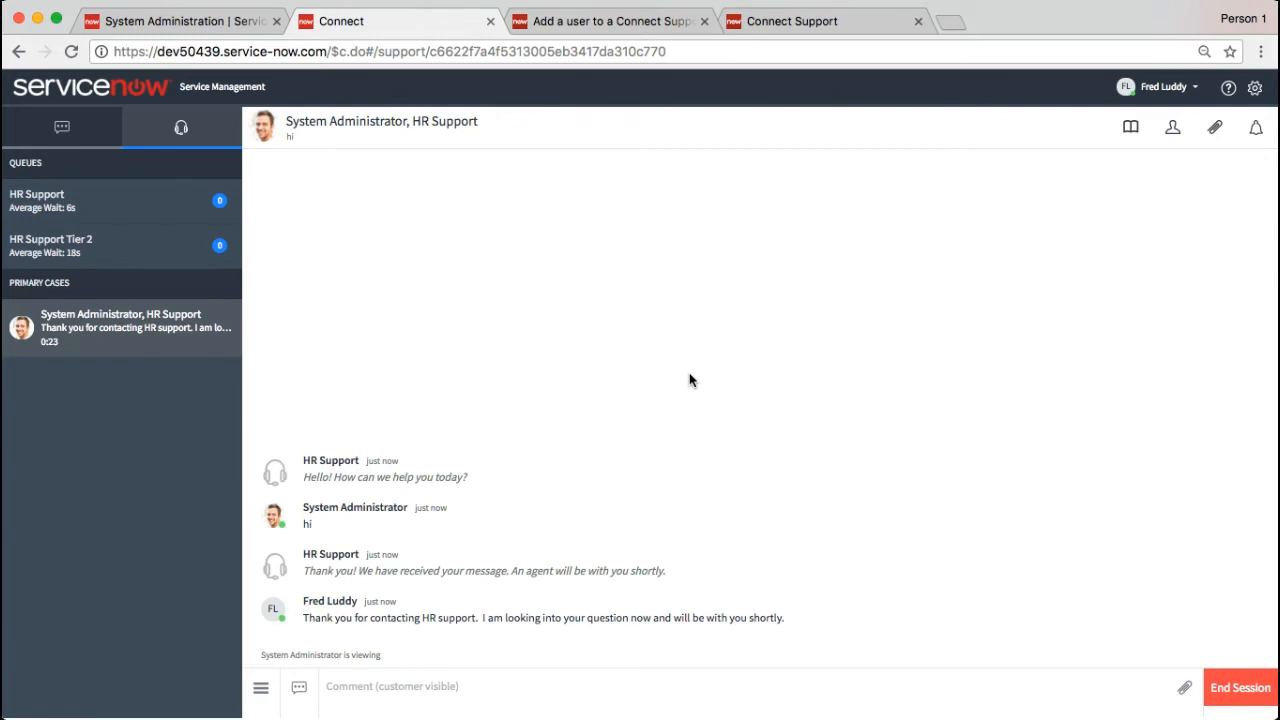
Step: Share the IT knowledge article "Managing Settings in Internet Explorer 10 for Windows 8" in the chat and check it from the user's side in Safari
left_click(1129, 130)
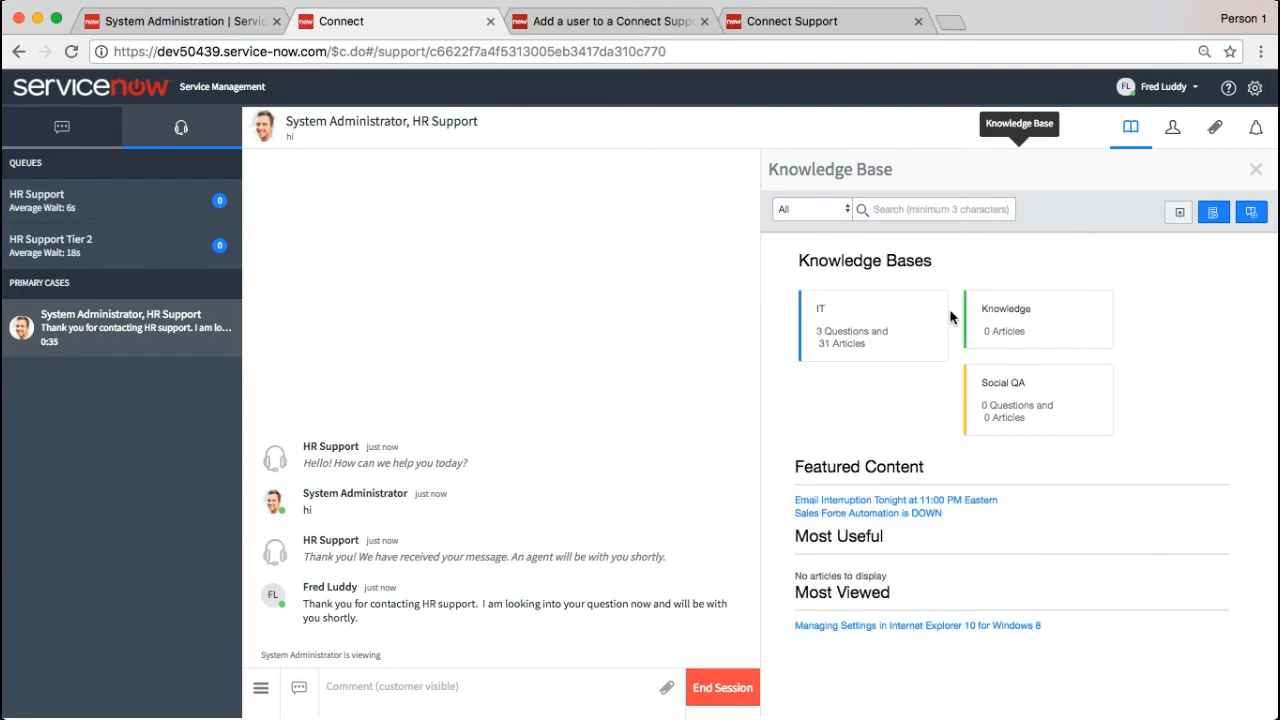
left_click(868, 307)
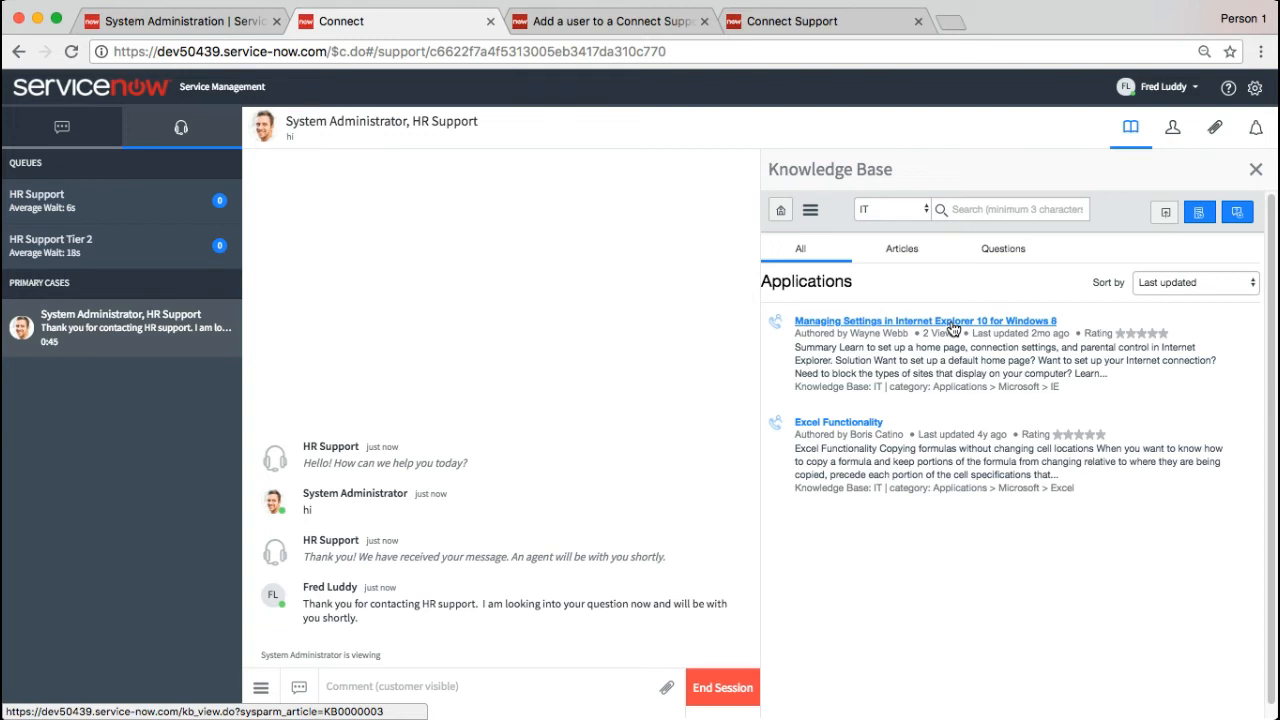
left_click_drag(954, 327, 515, 480)
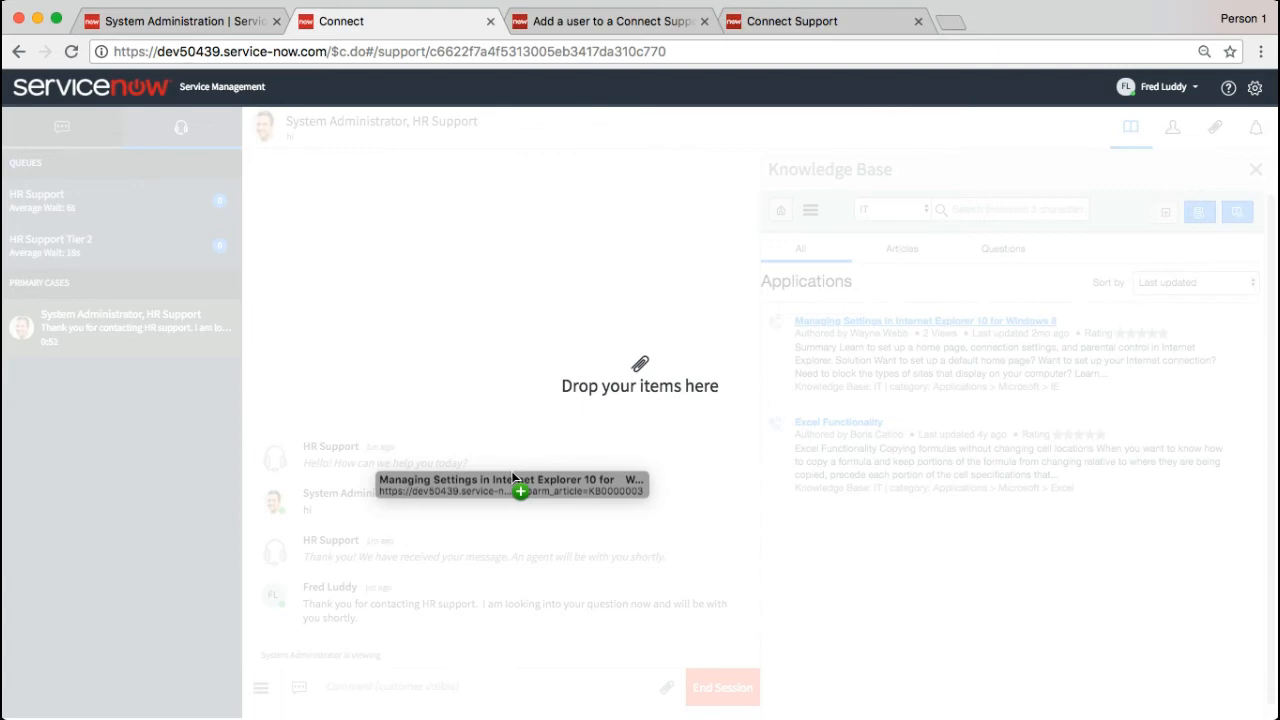
left_click_drag(513, 478, 511, 480)
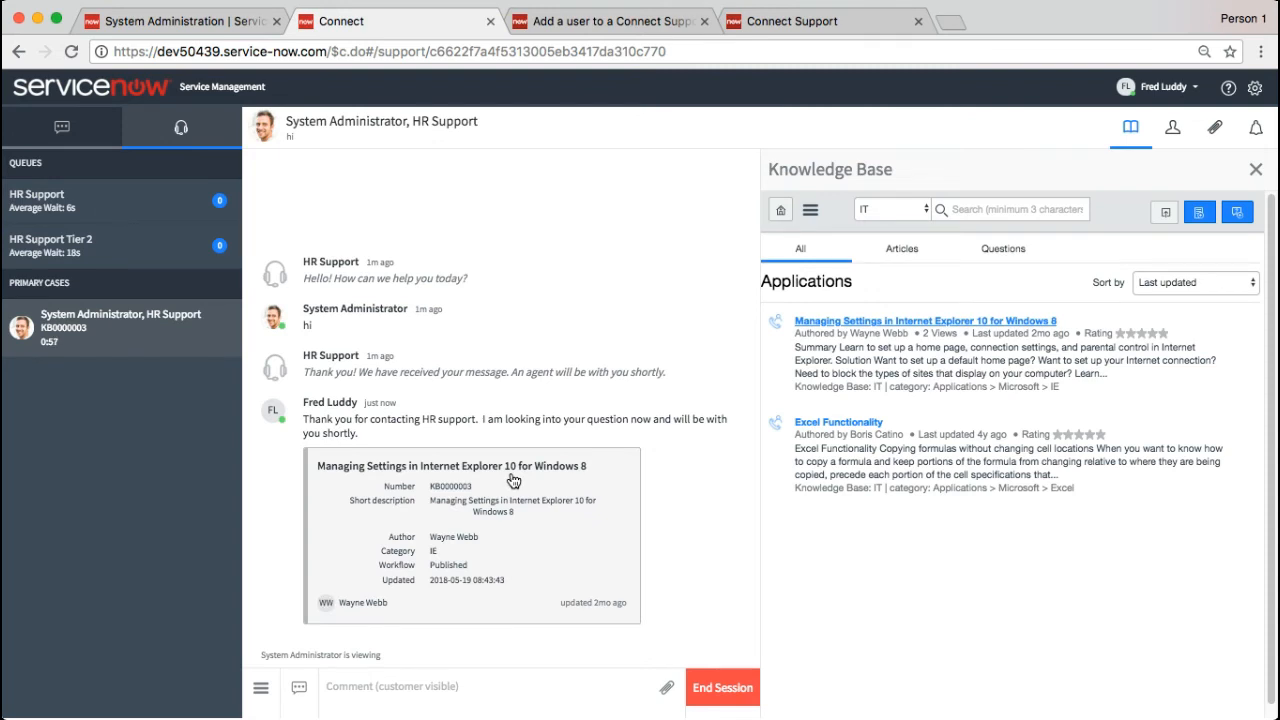
key("super+Tab")
key("super+Tab")
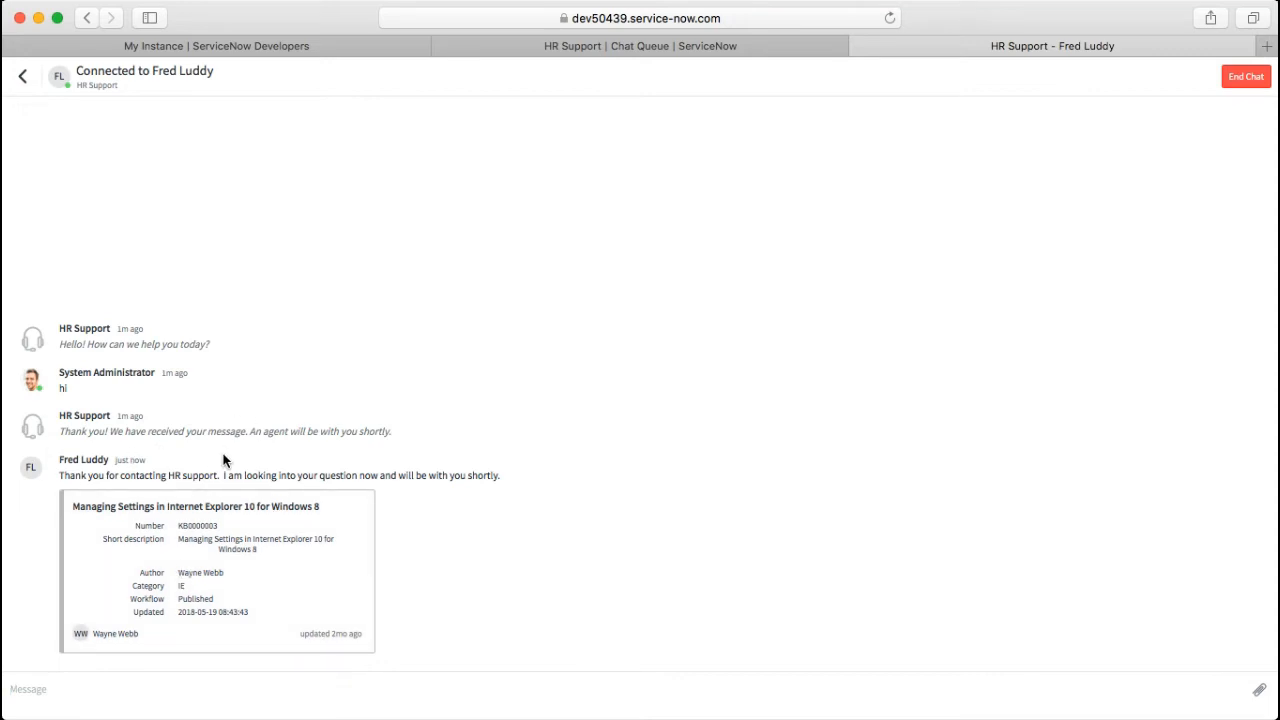
Step: Switch to PowerPoint, advance to the "How to transfer the chat?" slide, and return to Google Chrome
key("super+Tab")
key("super+Tab")
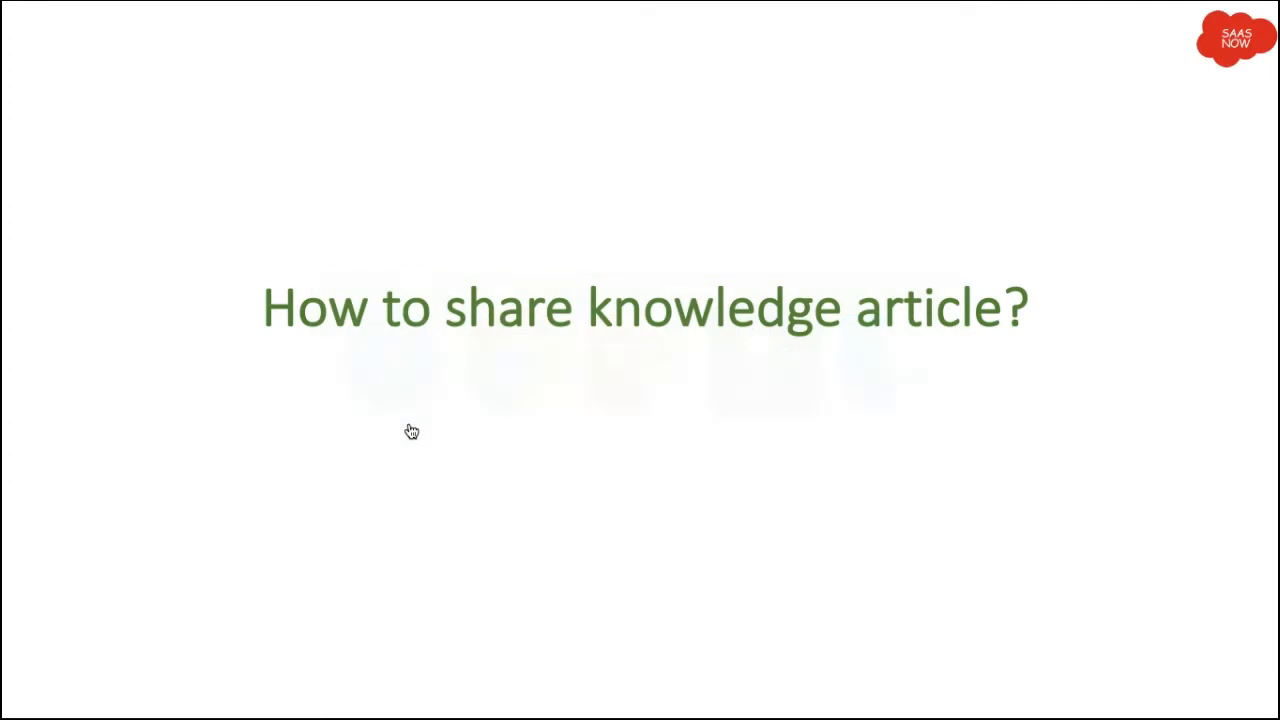
key("Right")
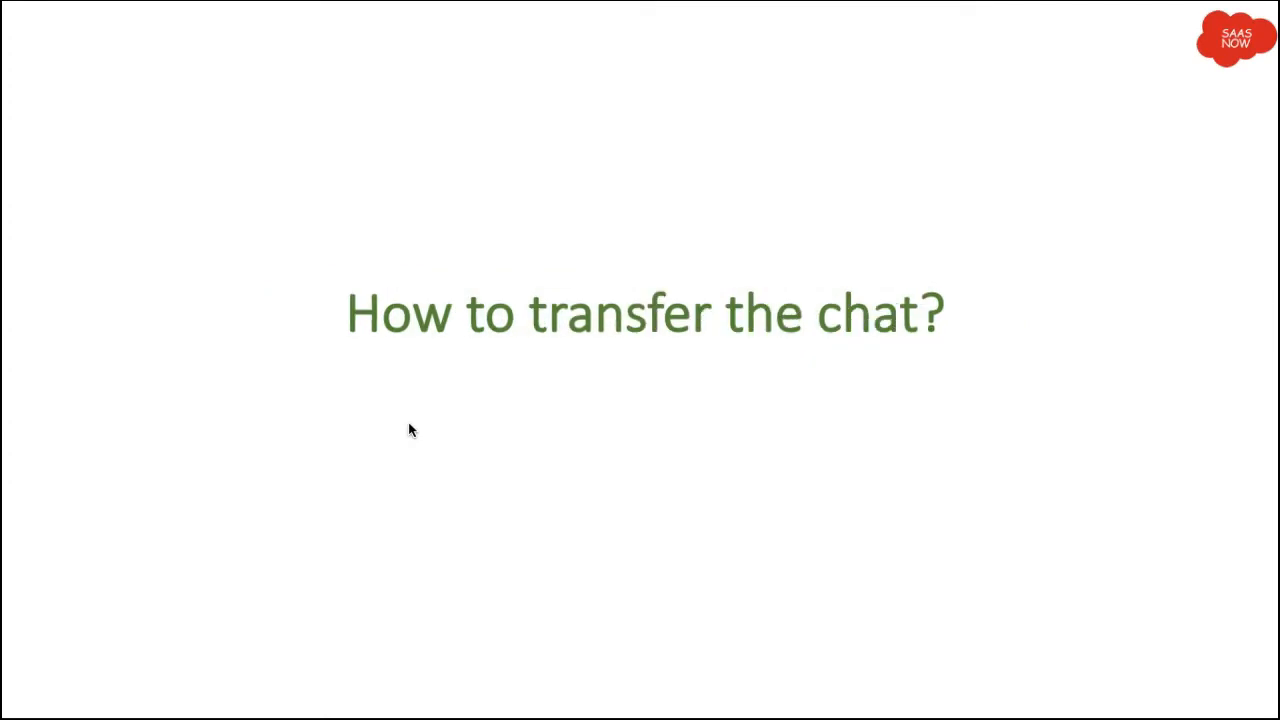
key("super+Tab")
key("super+Tab")
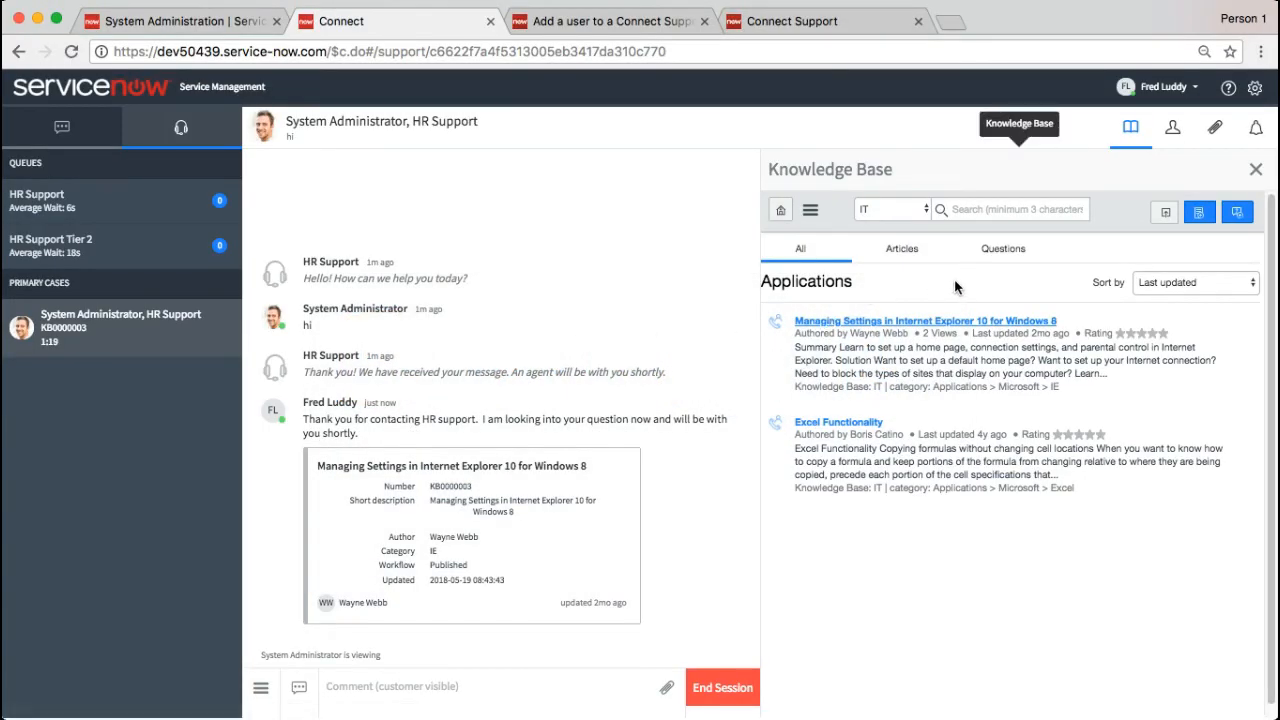
Step: Close the Knowledge Base, transfer the chat to the HR Support Tier 2 queue, and accept it from that queue
left_click(1252, 174)
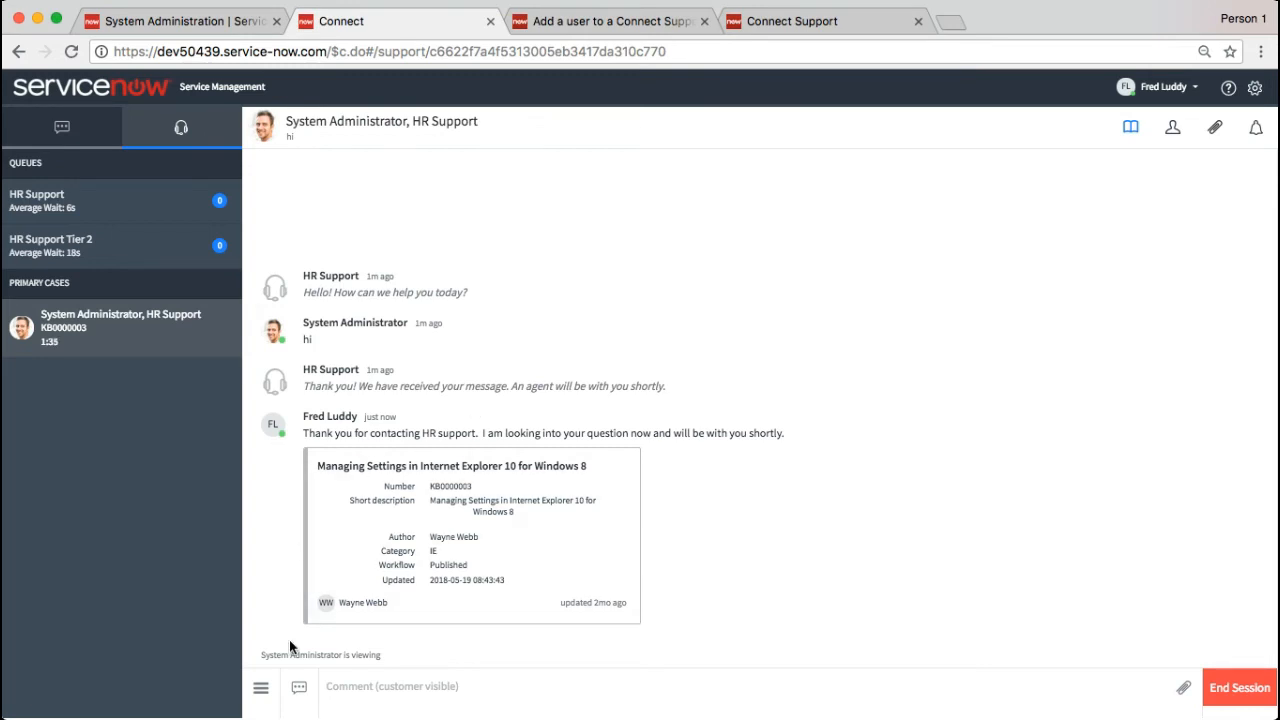
left_click(261, 689)
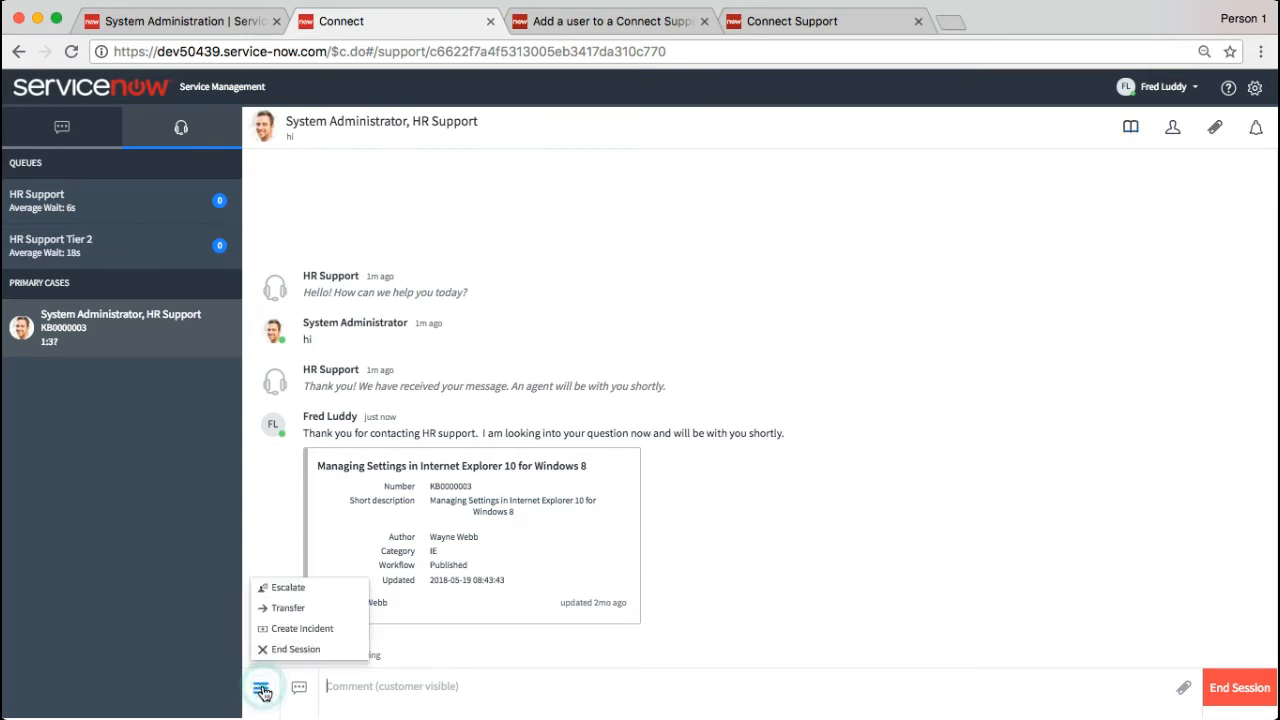
left_click(302, 611)
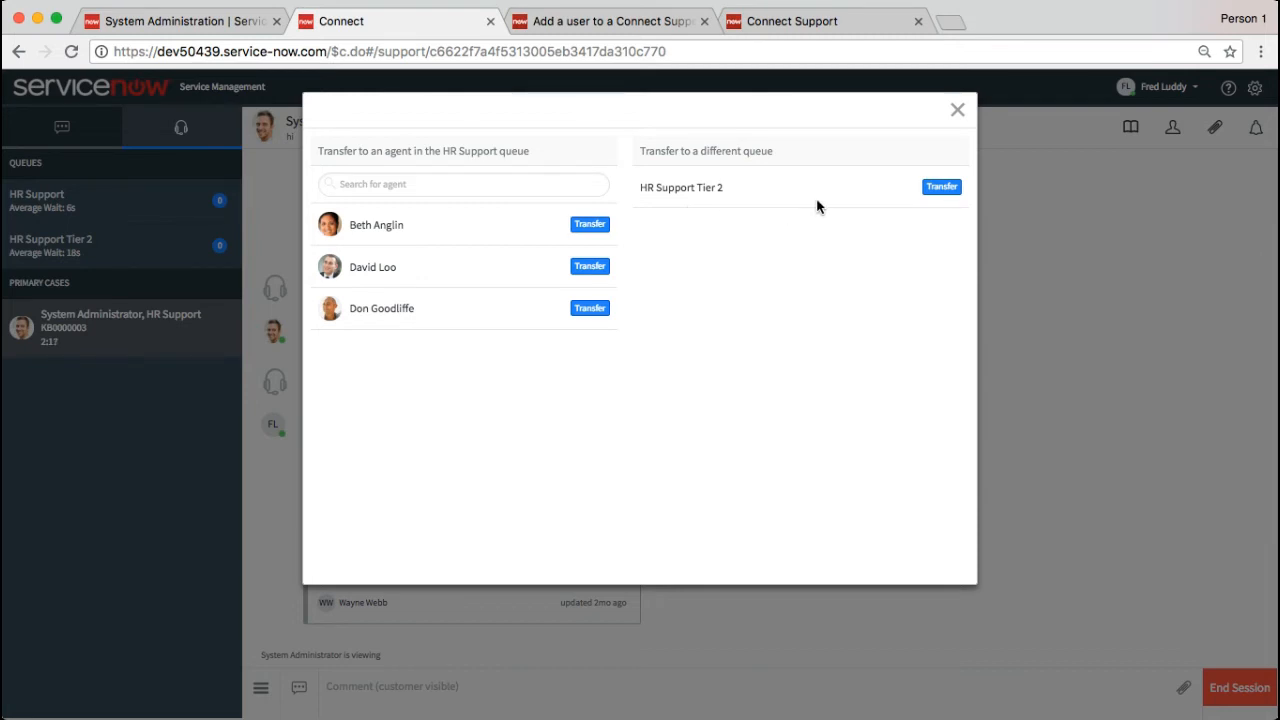
left_click(940, 188)
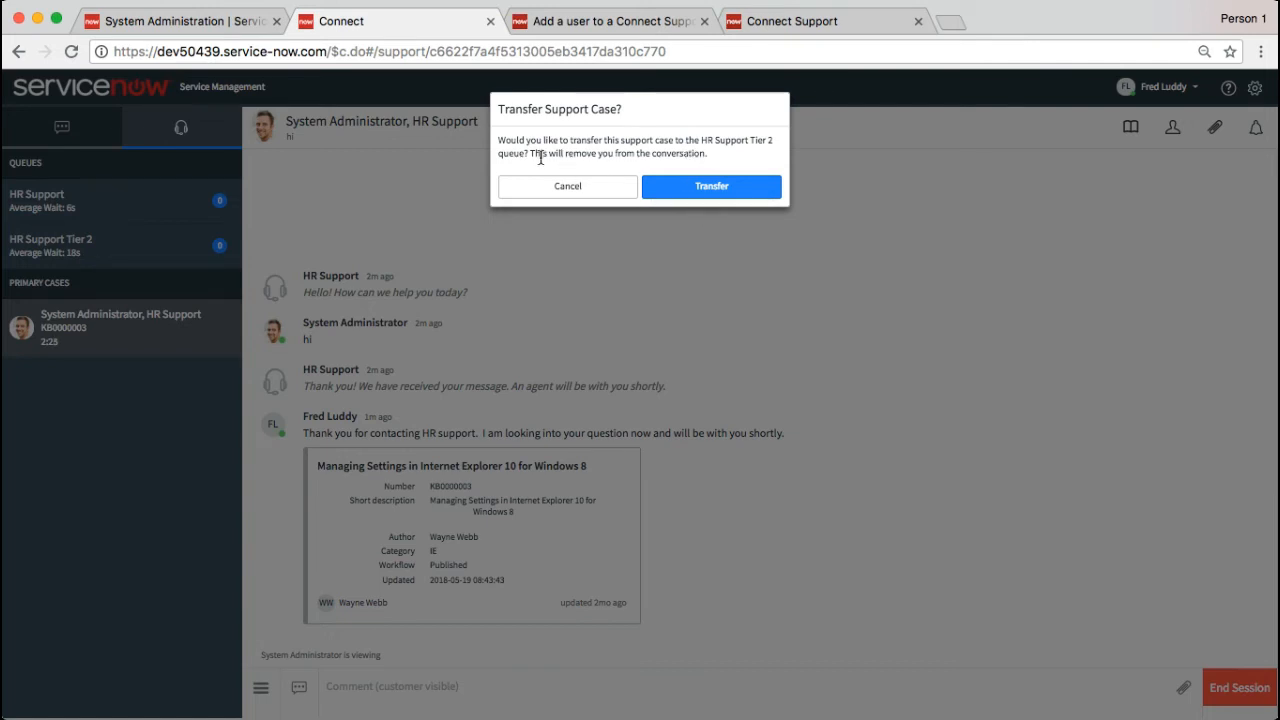
left_click(725, 193)
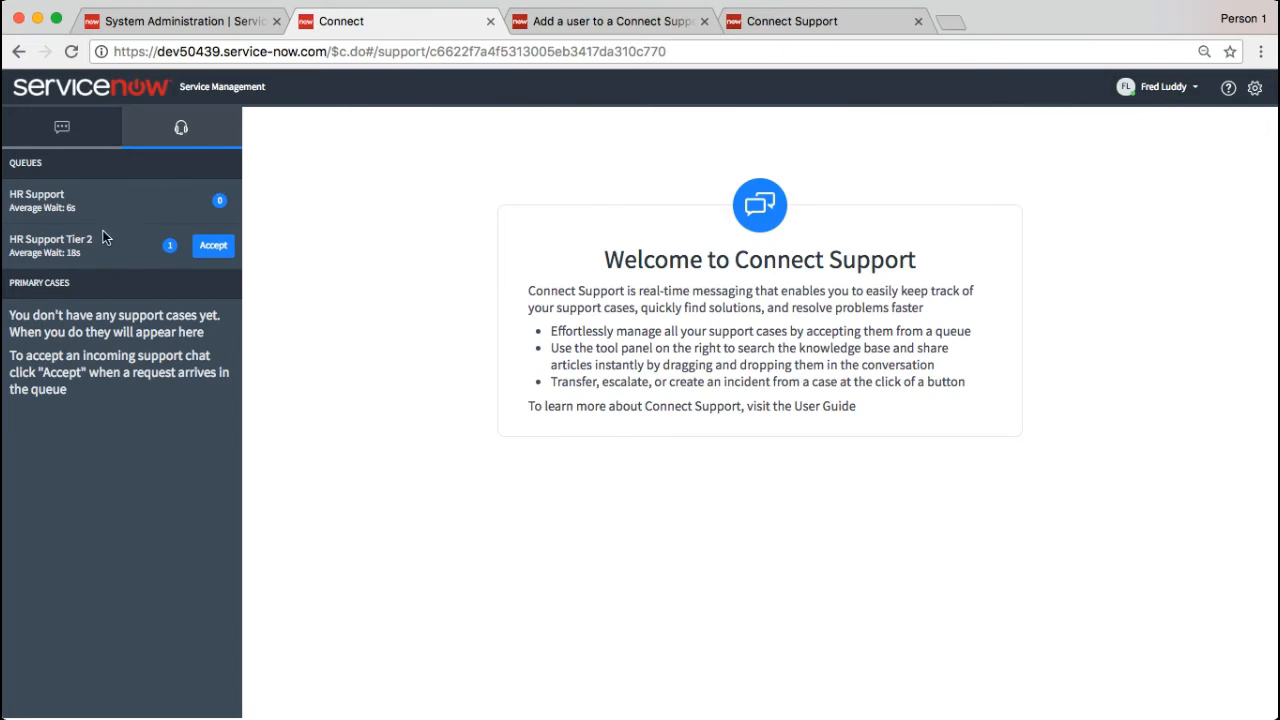
left_click(210, 247)
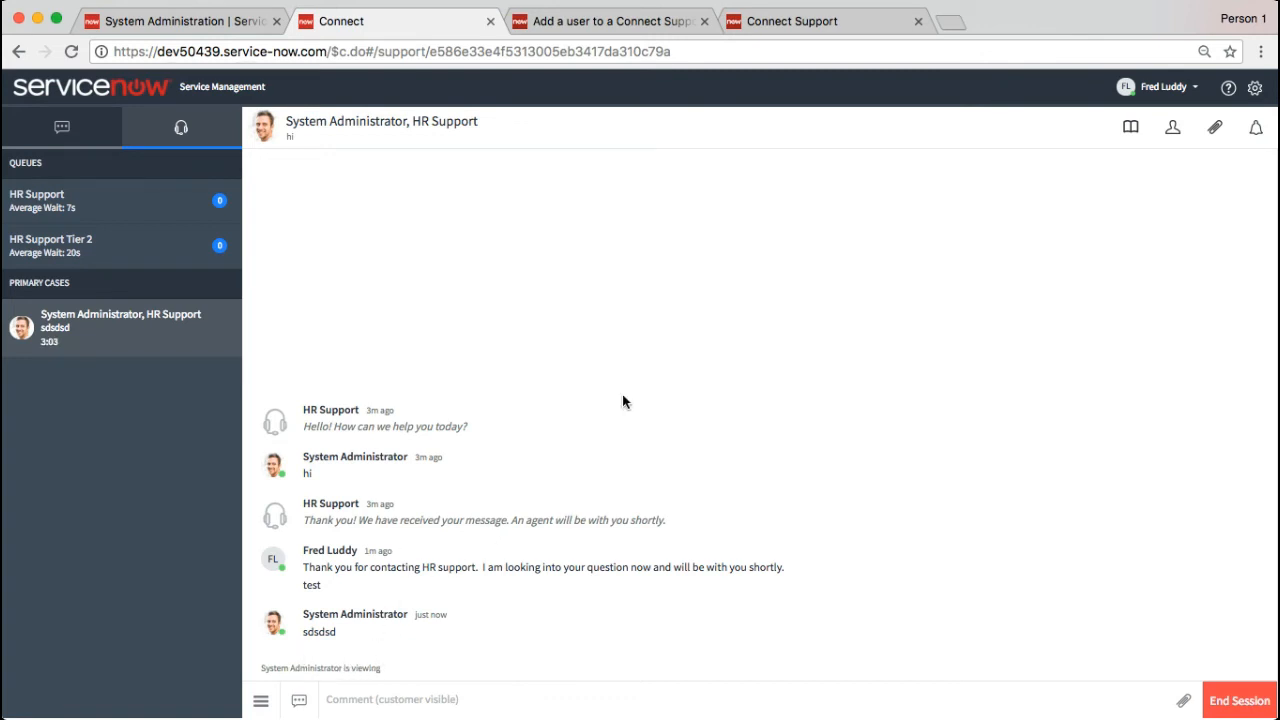
Step: Start a new incident from the chat and set its short description to "laptop not working"
left_click(260, 703)
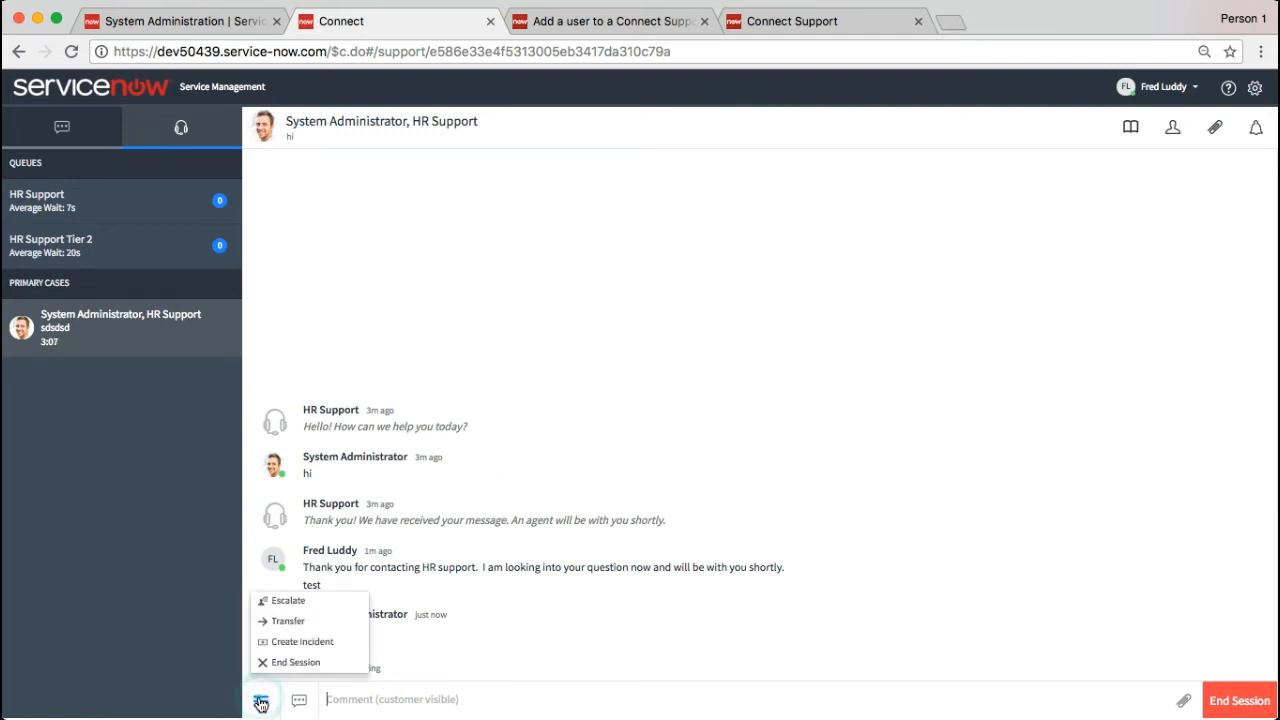
left_click(294, 645)
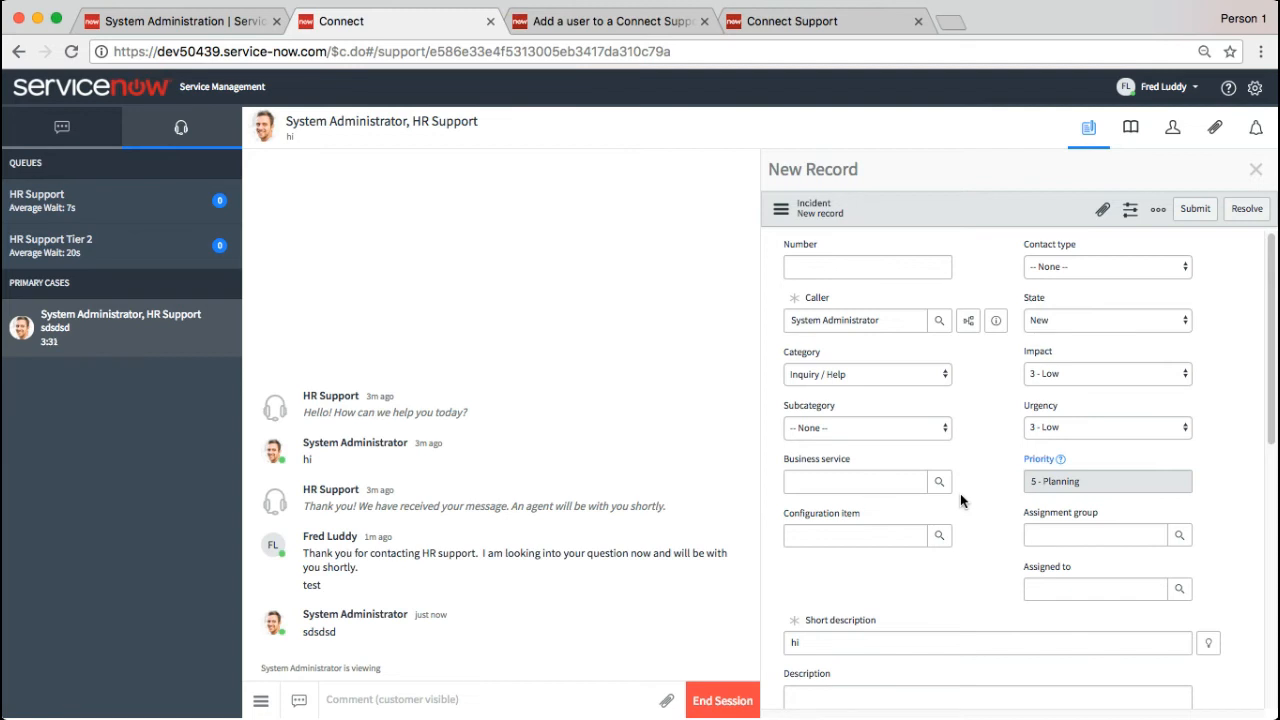
left_click(829, 645)
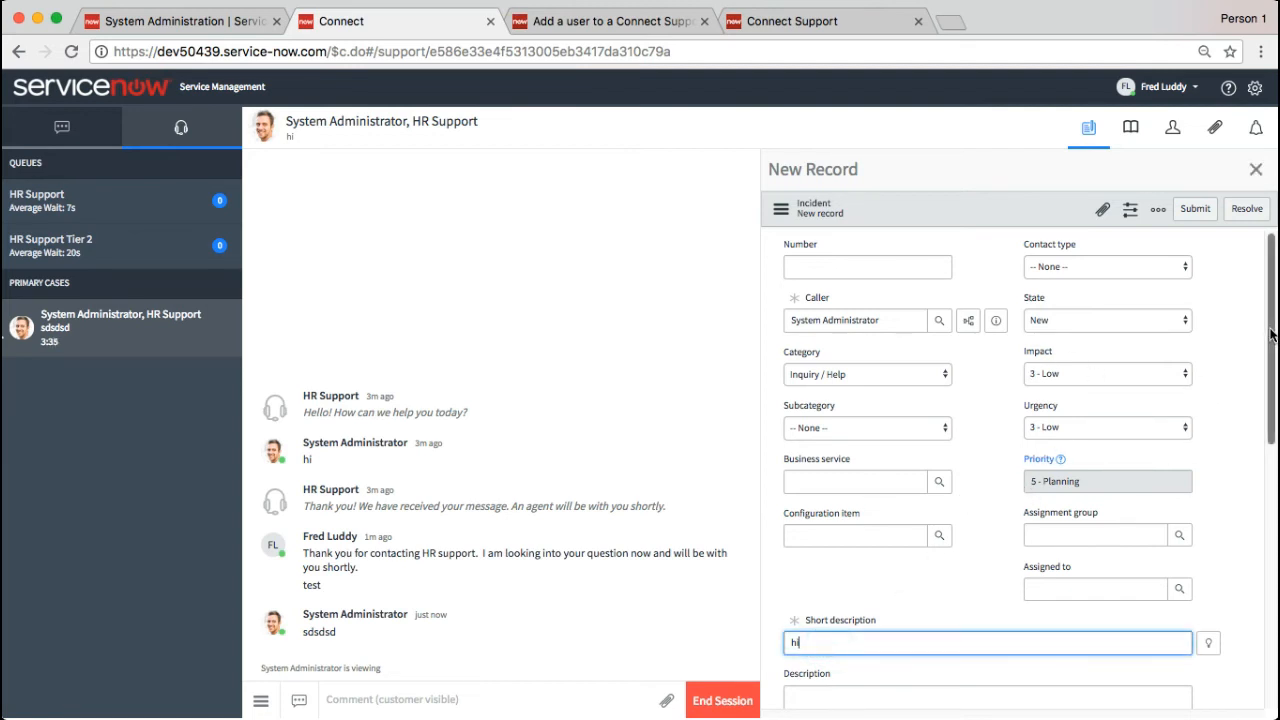
scroll(1270, 335, "down", 2)
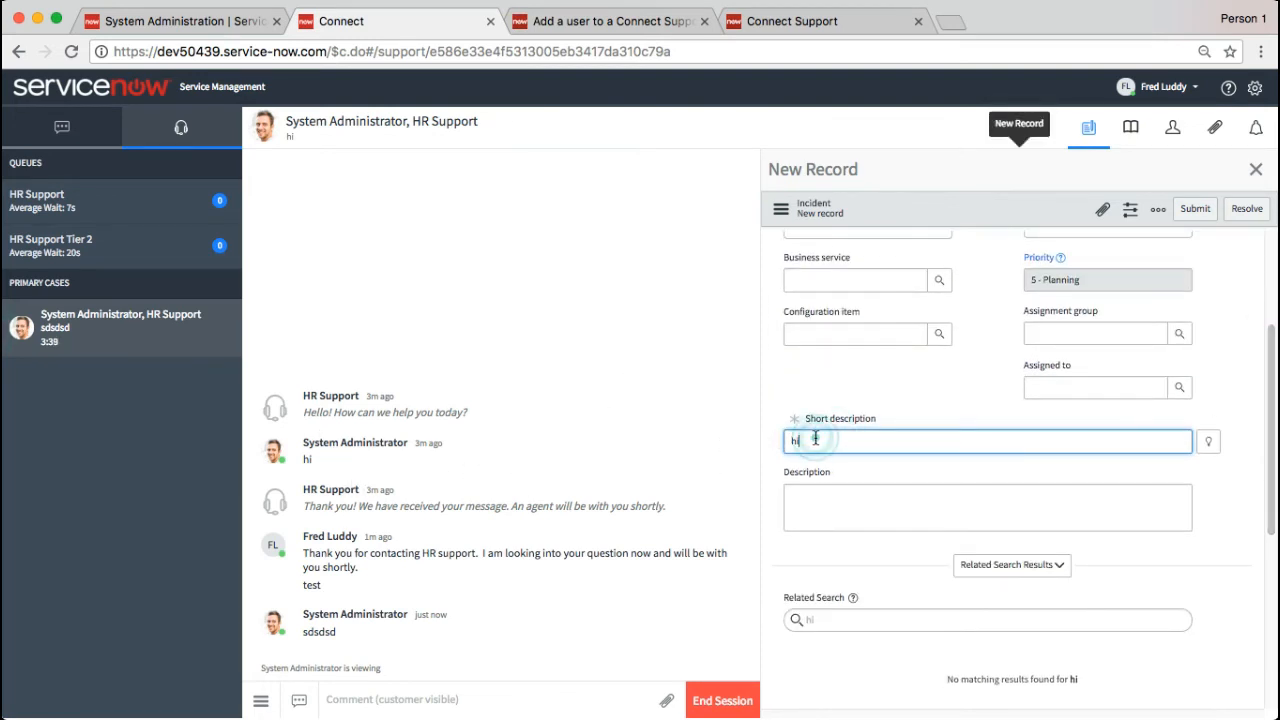
left_click_drag(815, 438, 778, 435)
type("laptop not working")
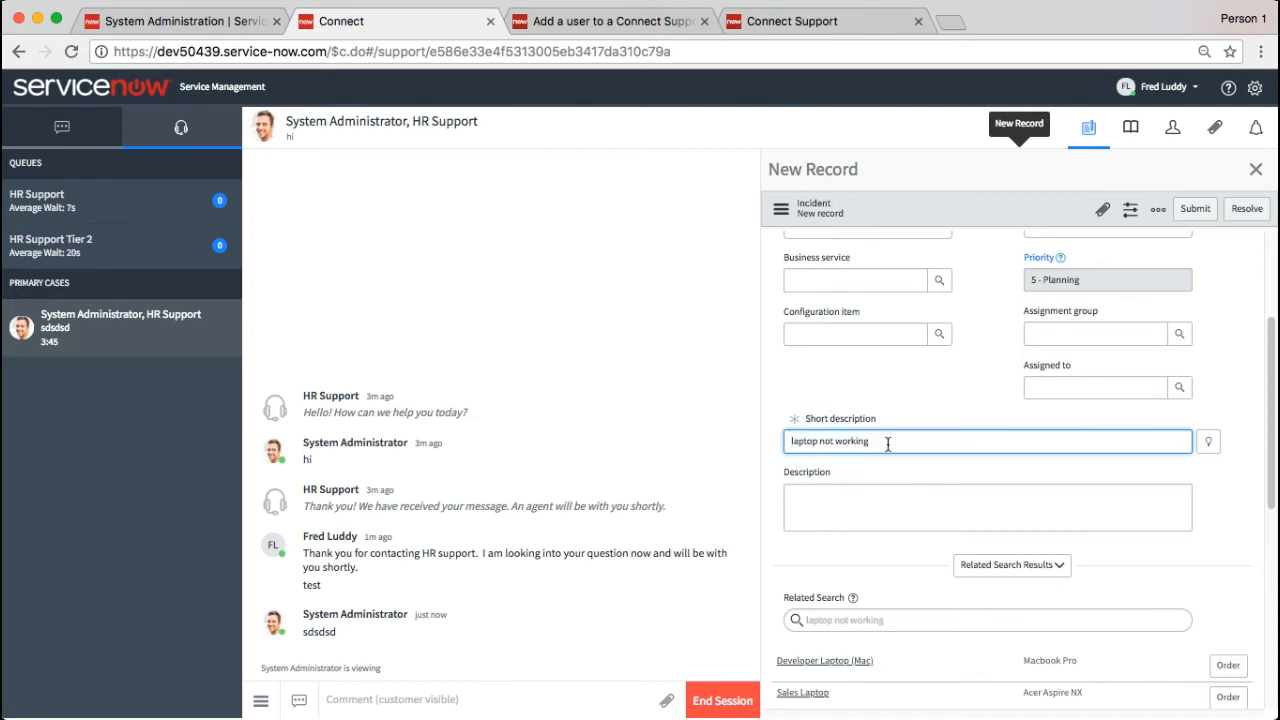
Step: Look through the rest of the new incident form and save the record
left_click_drag(1265, 354, 1266, 571)
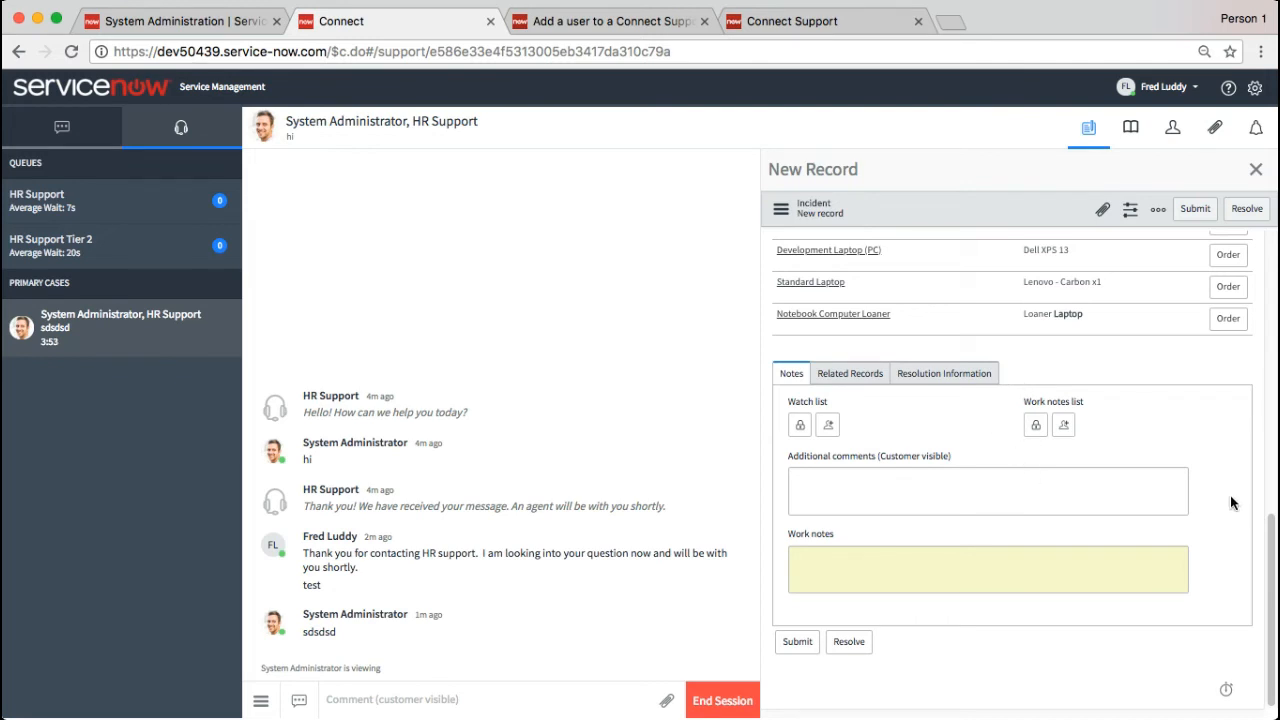
scroll(1270, 530, "up", 15)
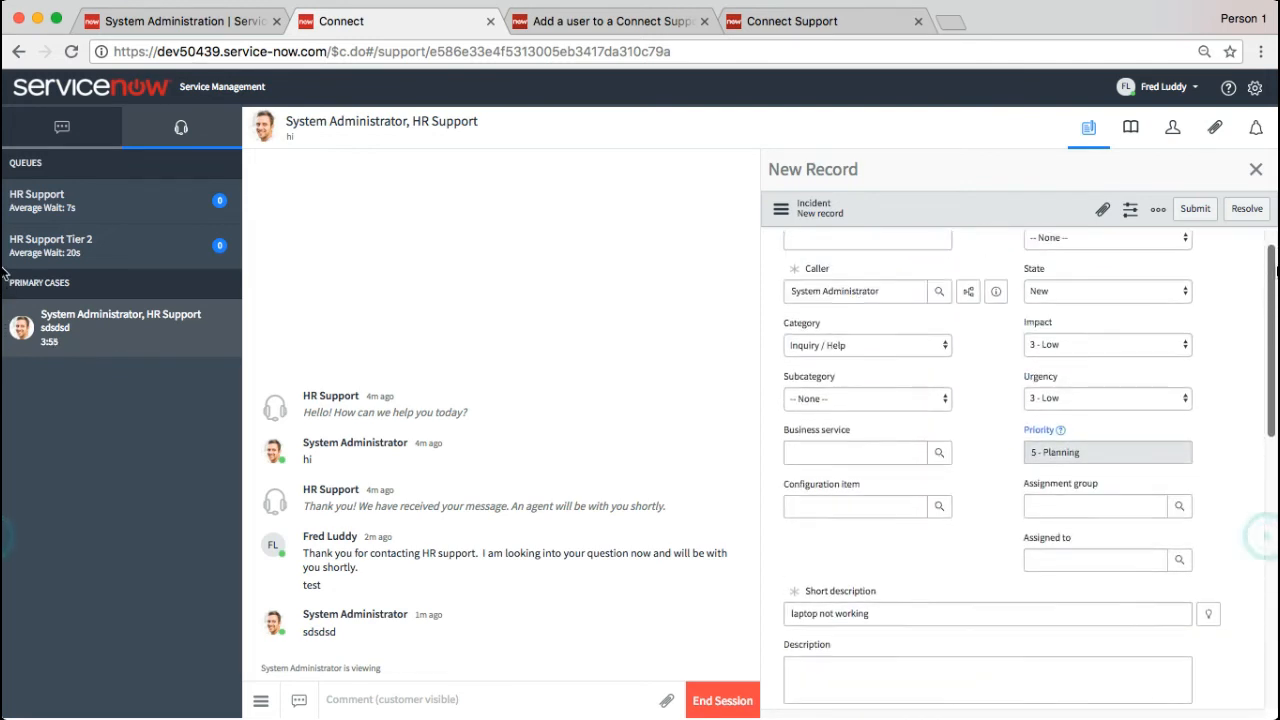
right_click(950, 214)
left_click(989, 219)
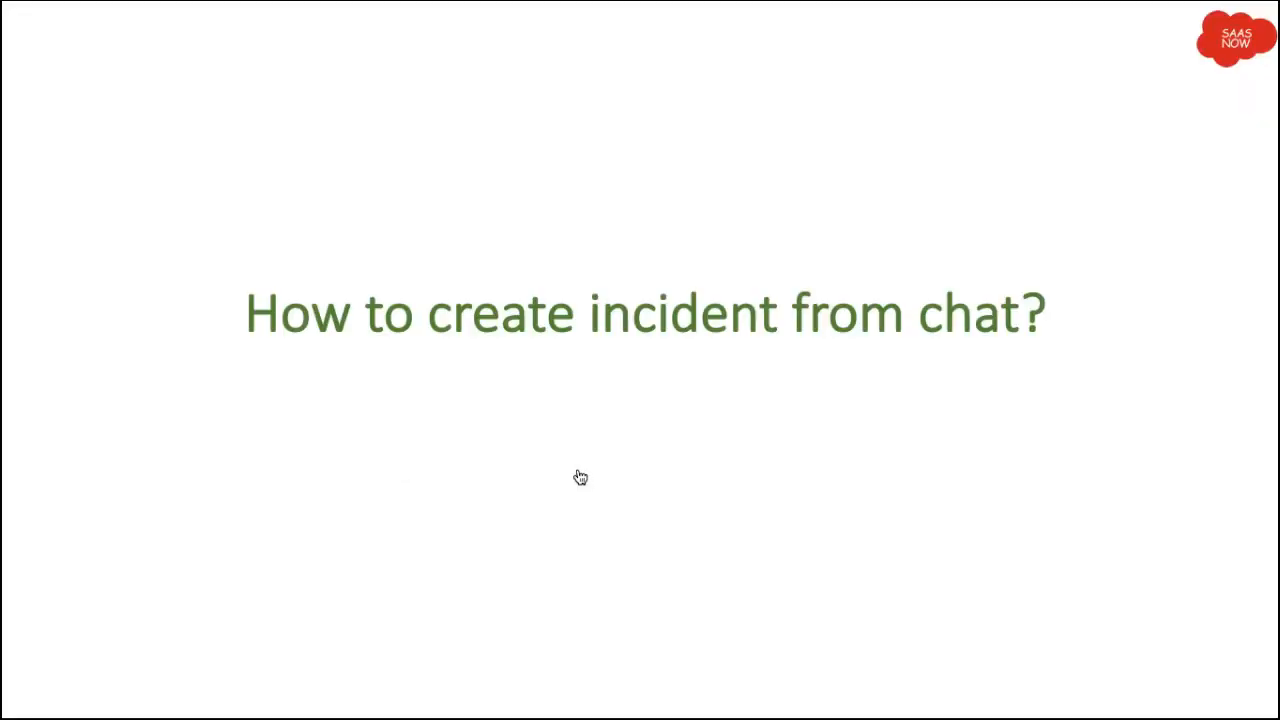
Step: Switch to Safari to check the incident card in the user's chat, and return to Google Chrome
key("super+Tab")
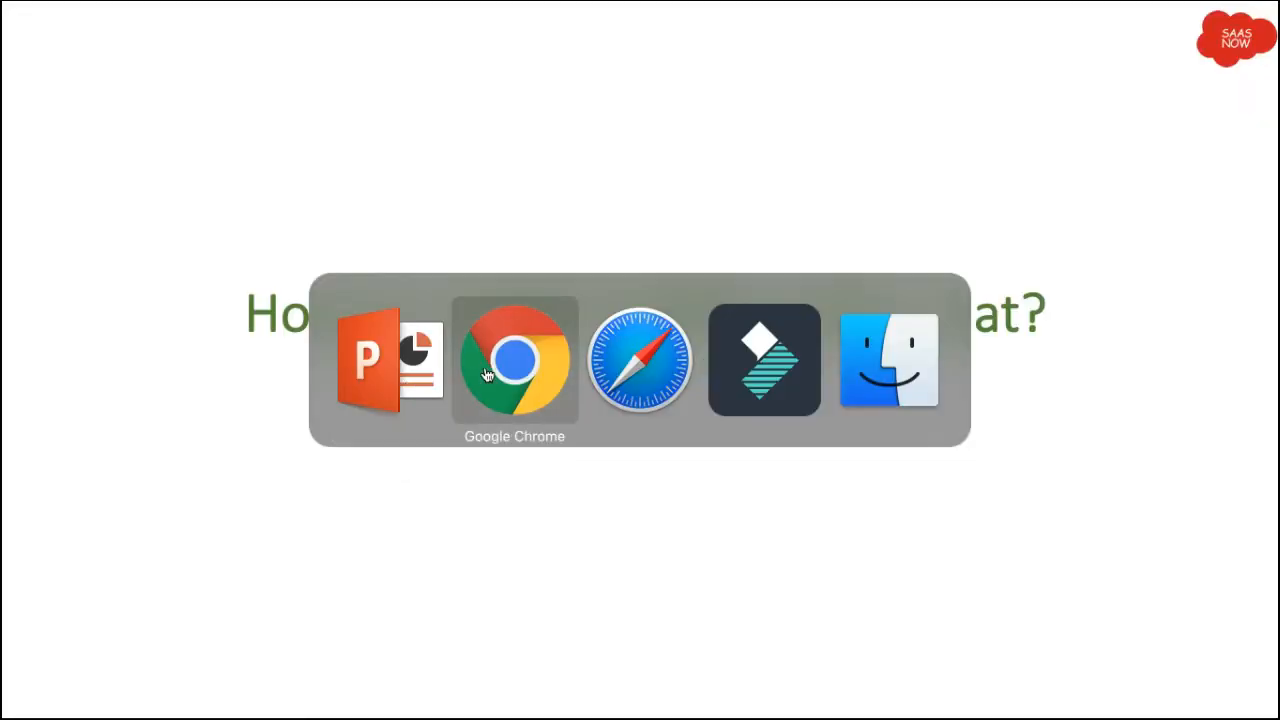
key("super+Tab")
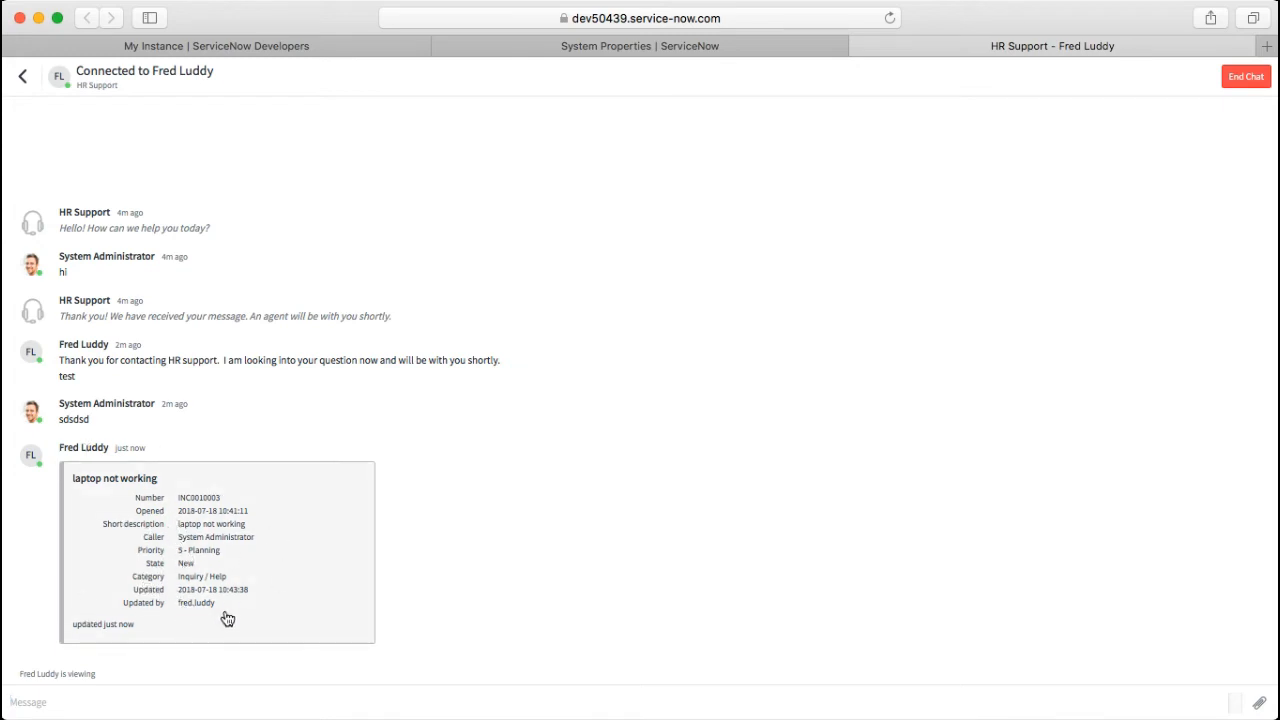
key("super+Tab")
key("super+Tab")
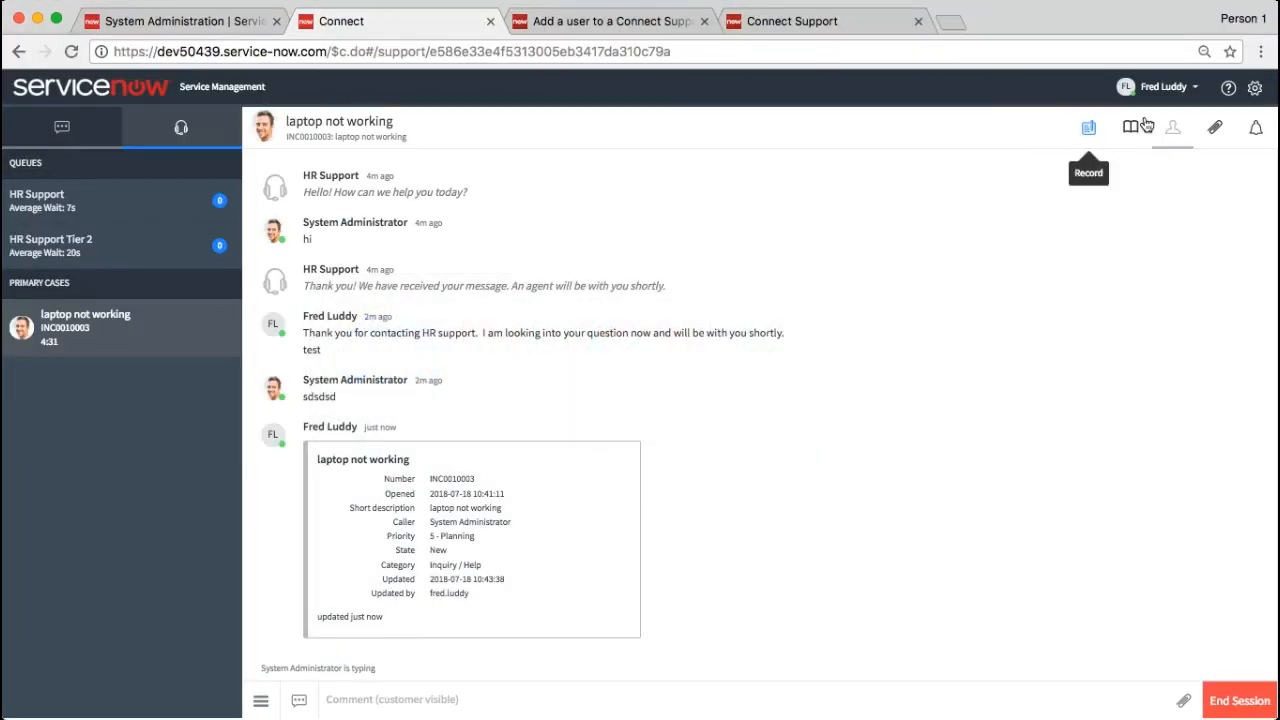
Step: Open the incident record beside the chat, examine its activity entries against the conversation, and close it
left_click(1089, 128)
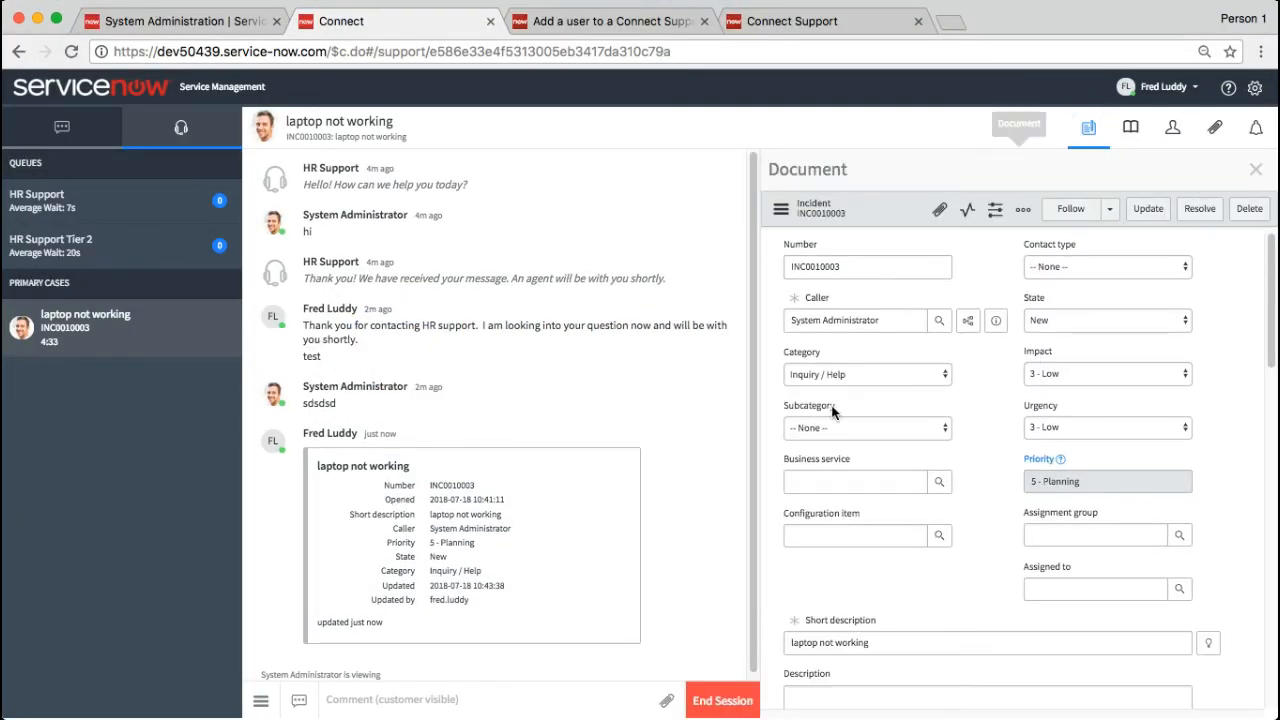
scroll(944, 372, "down", 10)
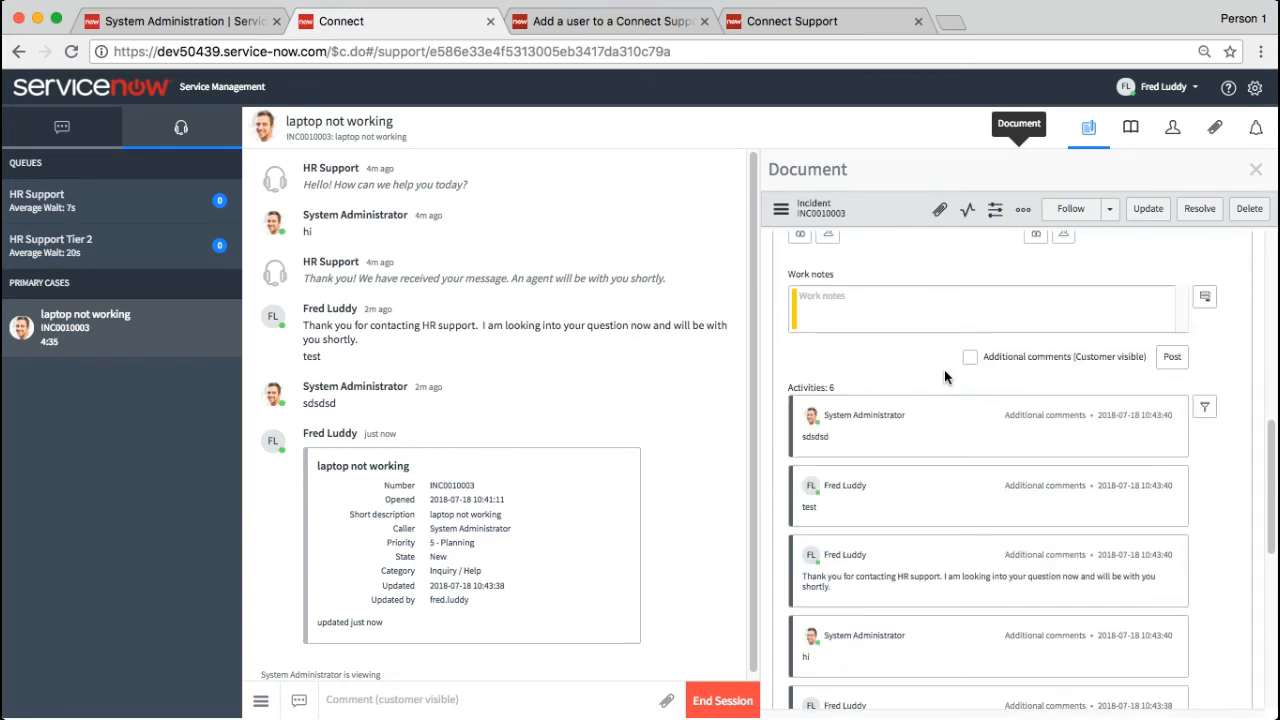
scroll(944, 369, "down", 2)
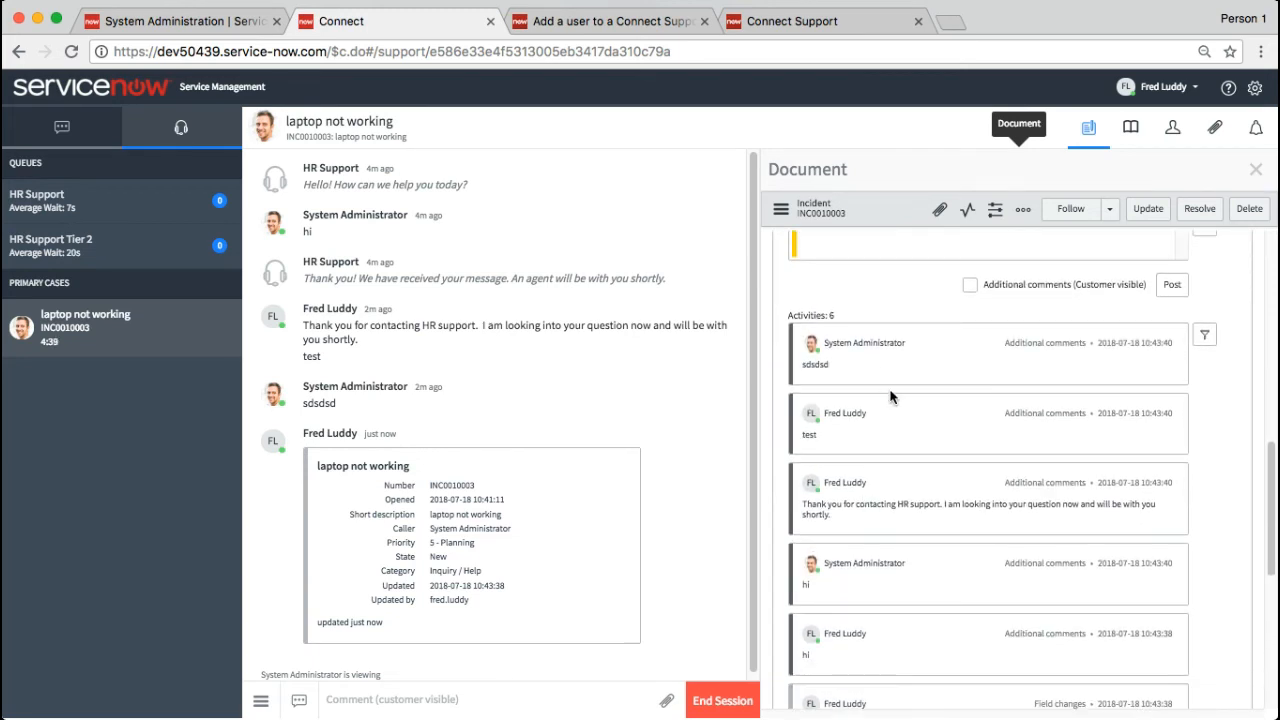
scroll(891, 397, "down", 3)
scroll(891, 397, "up", 2)
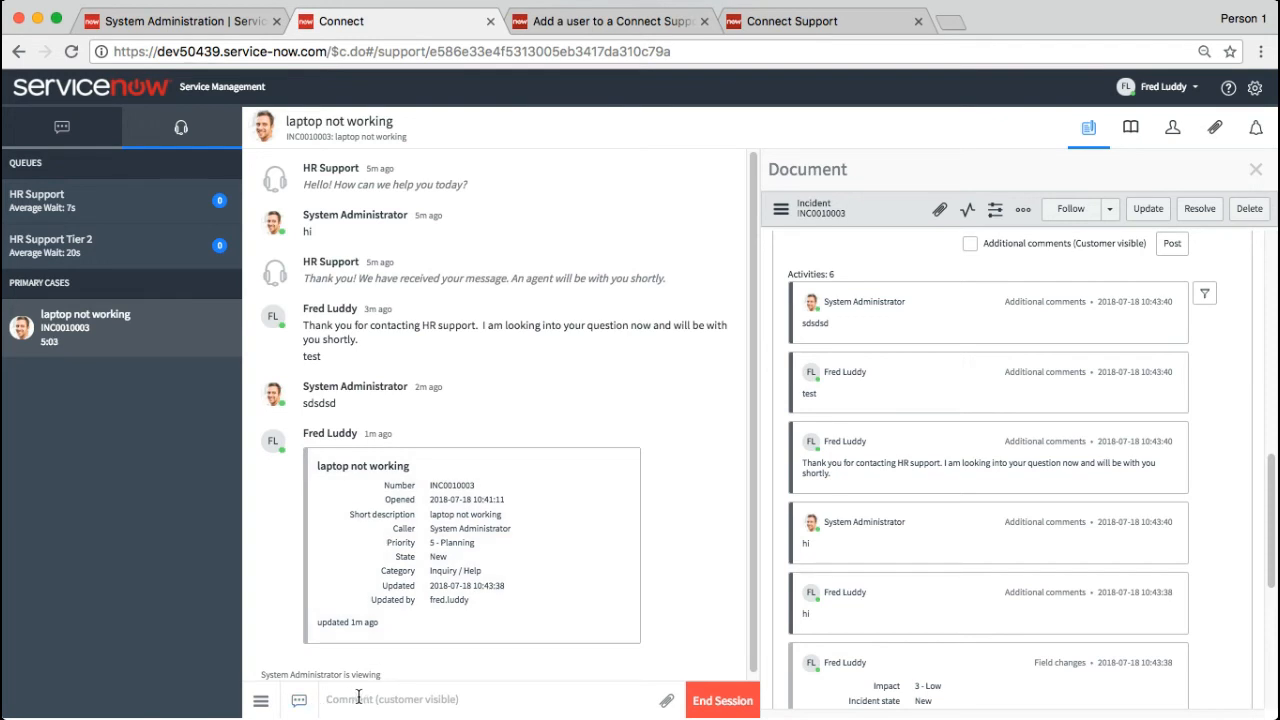
left_click(1257, 175)
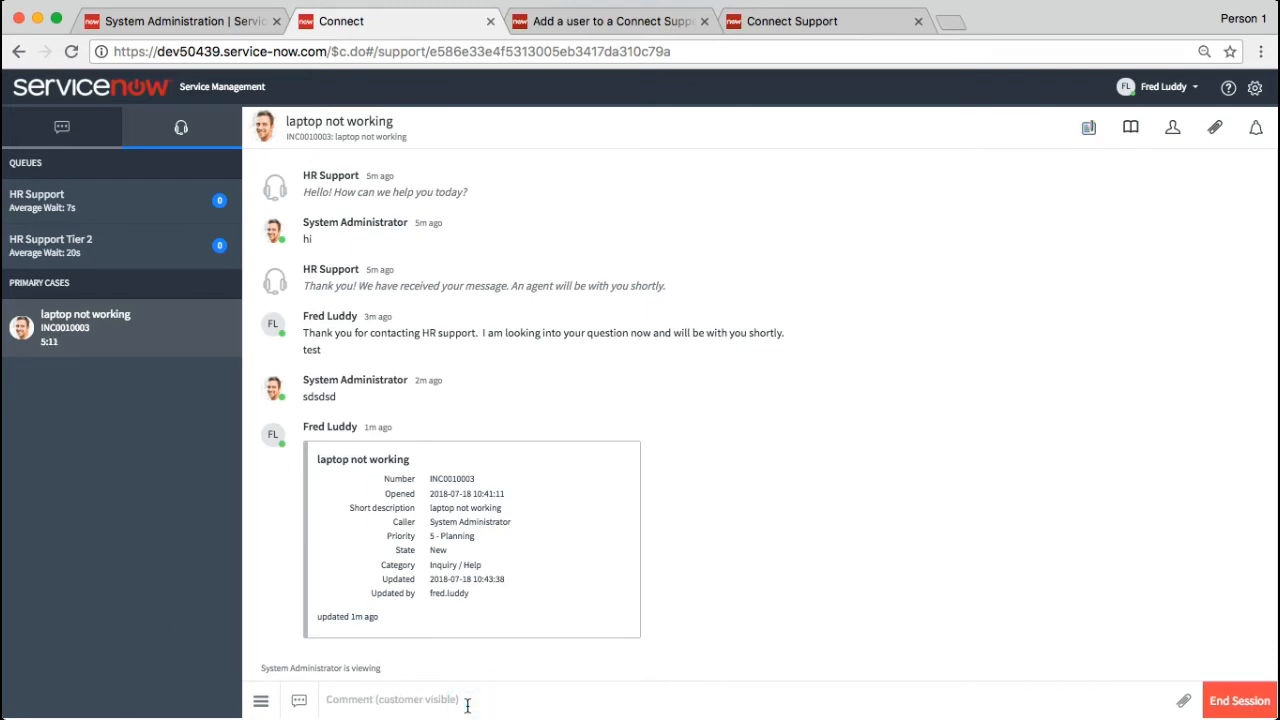
Step: Send the customer-visible comment "Additional Comments" in the incident chat
type("A")
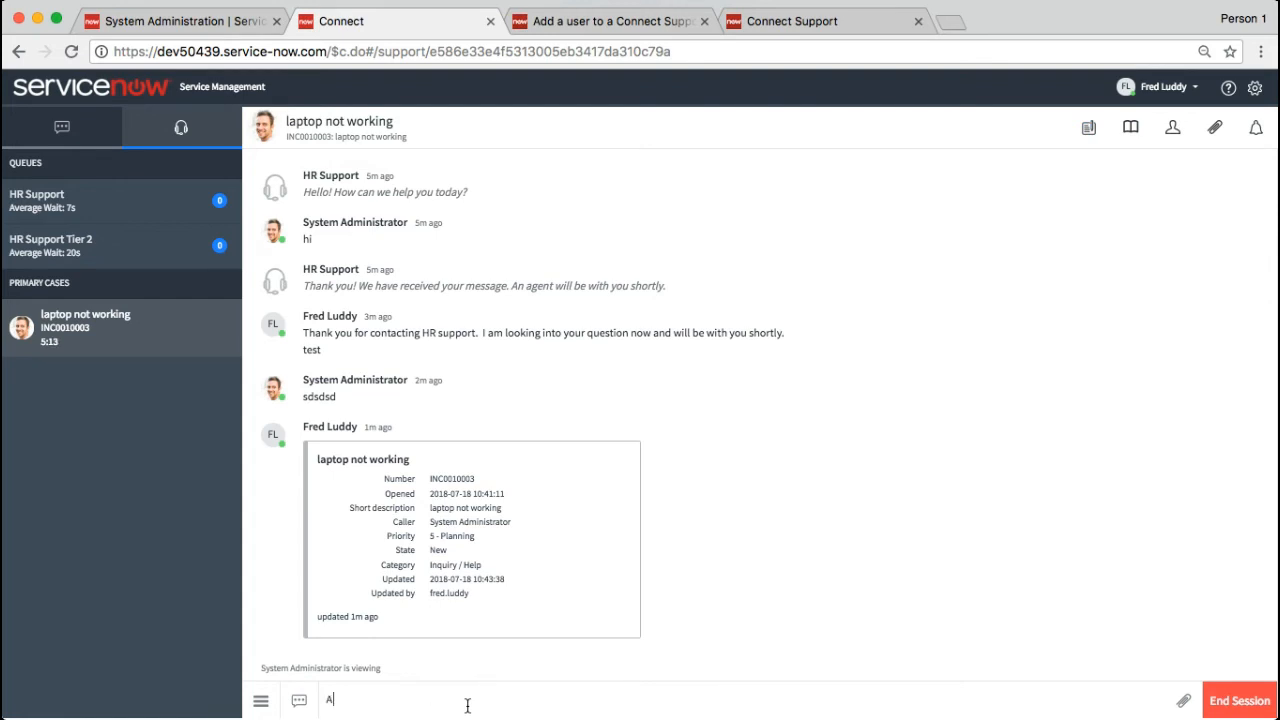
type("ddtional")
key("BackSpace")
key("BackSpace")
key("BackSpace")
key("BackSpace")
key("BackSpace")
key("BackSpace")
key("BackSpace")
type("itional c")
key("BackSpace")
type("Coment")
key("BackSpace")
key("BackSpace")
key("BackSpace")
type("ments")
key("Return")
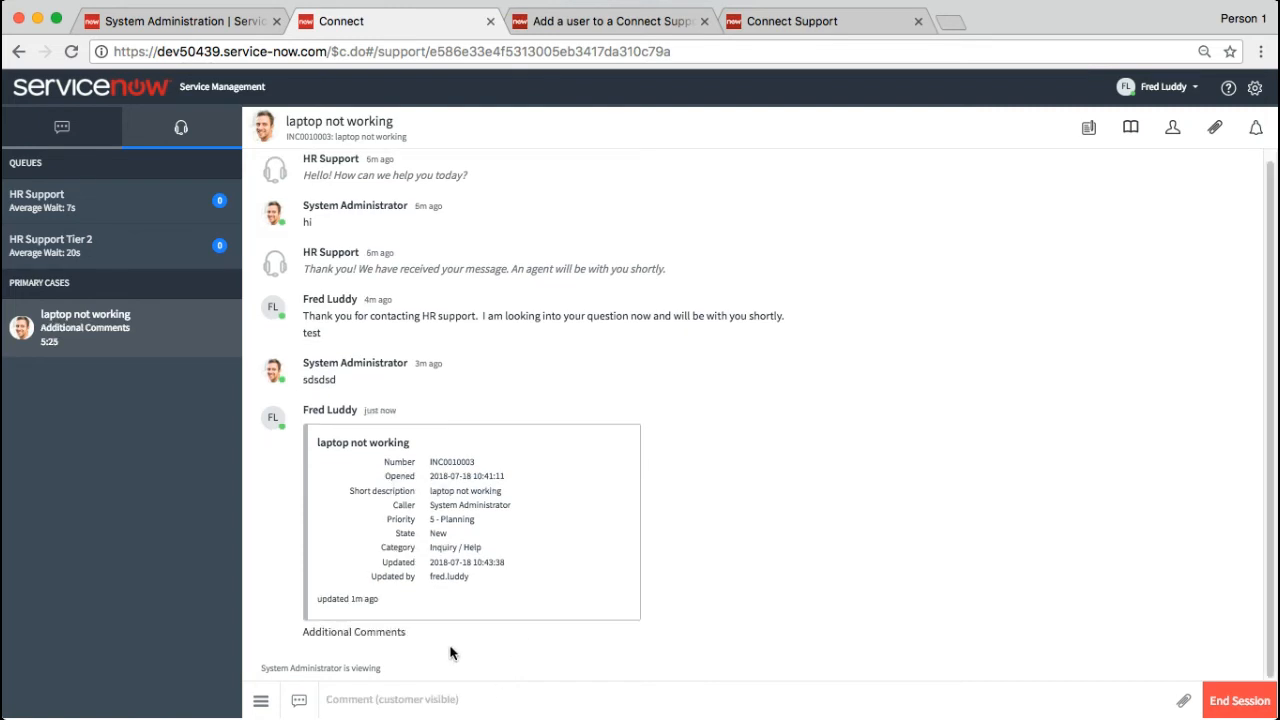
Step: Change the message type to Work Note and post "Asked user to reboot the system as notes"
left_click(300, 702)
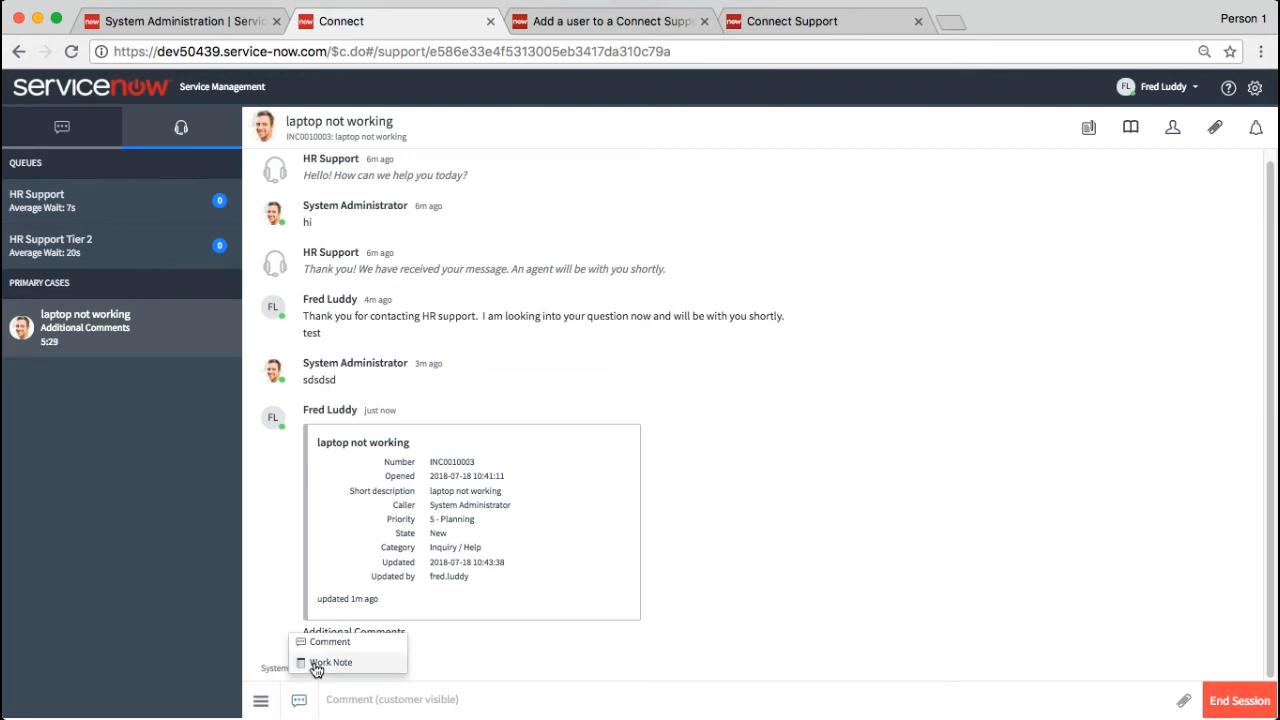
left_click(333, 664)
left_click(372, 700)
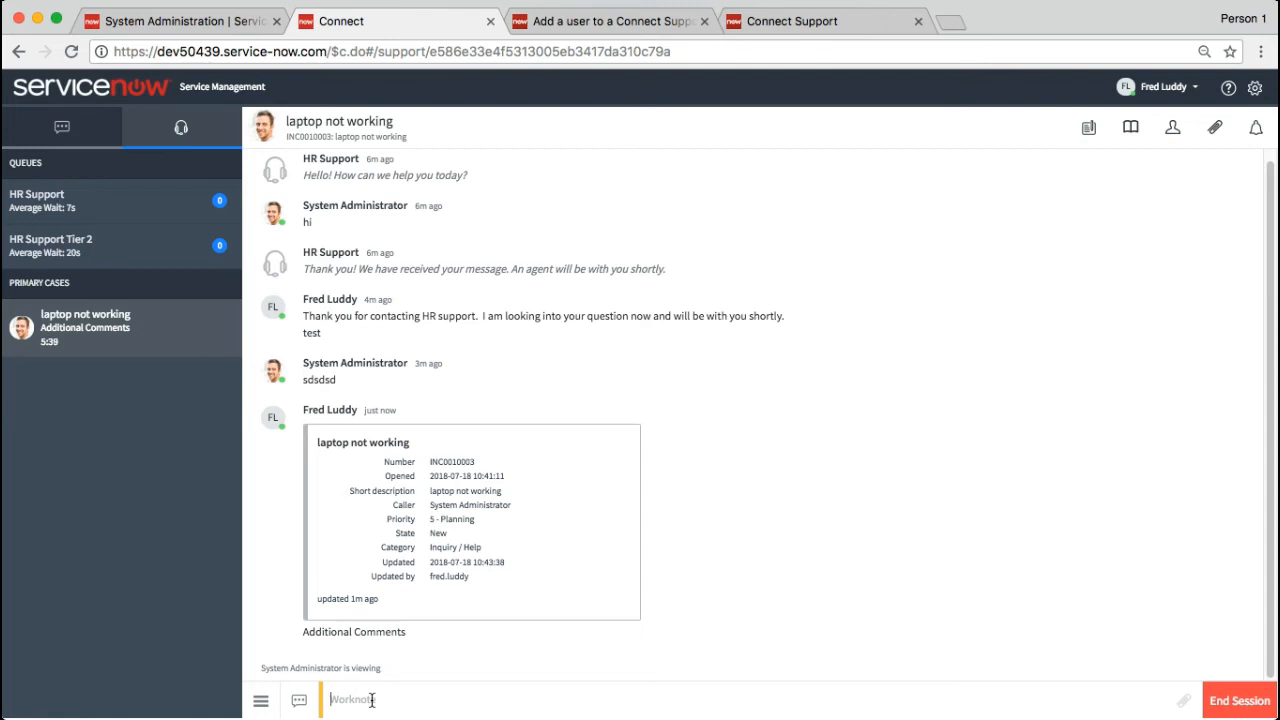
type("R")
key("BackSpace")
type("Asked user to reboot tyhe")
key("BackSpace")
key("BackSpace")
key("BackSpace")
type("he system as notes")
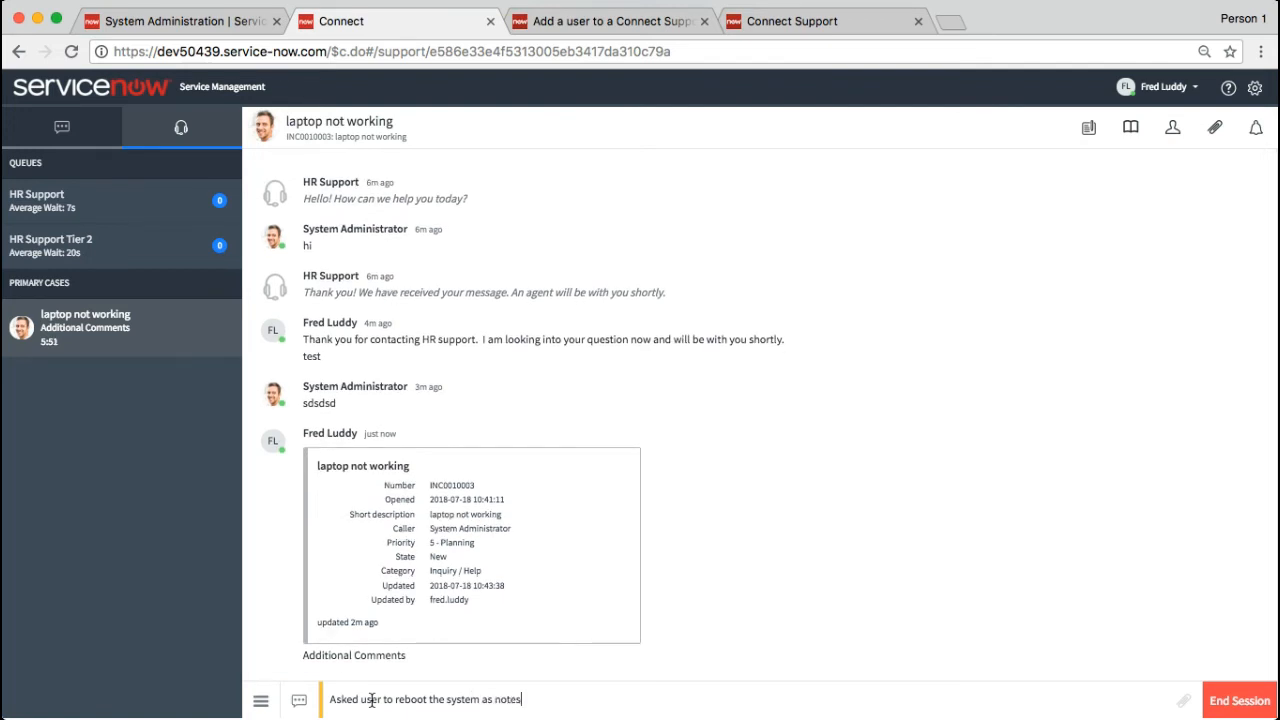
key("Return")
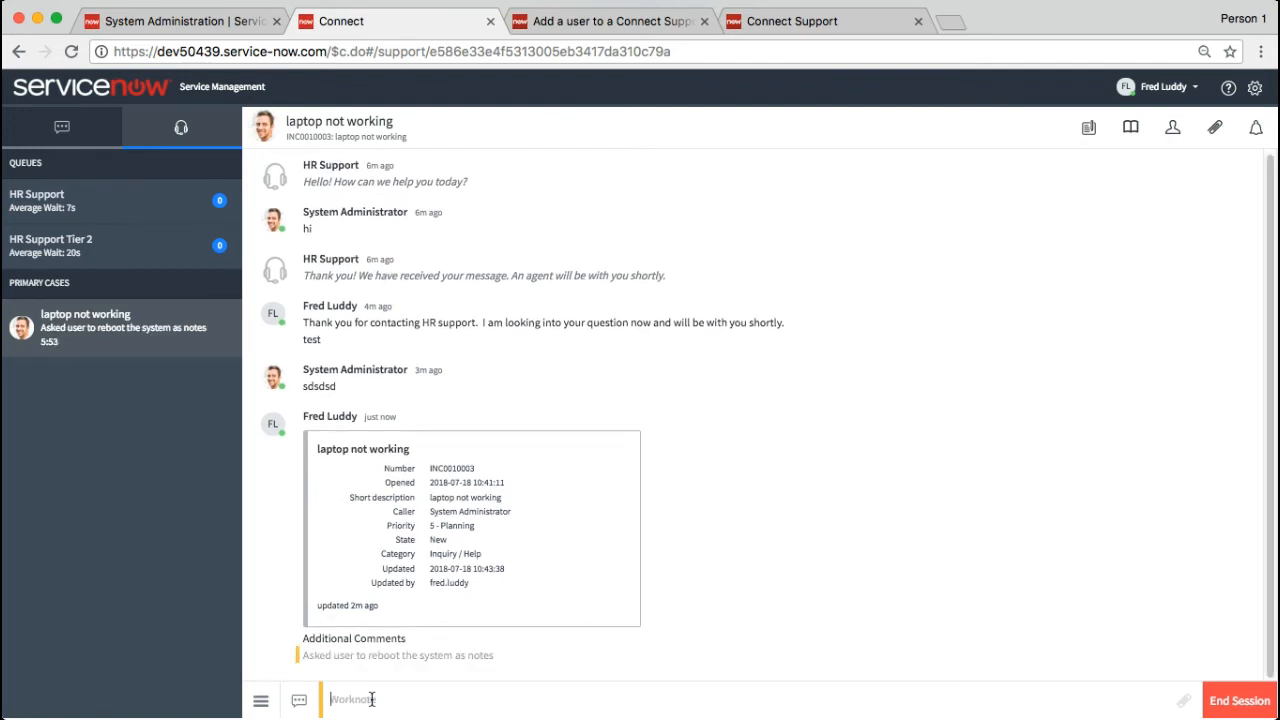
Step: Open the incident record to check the posted comment and work note, and view the available message types
left_click(1088, 128)
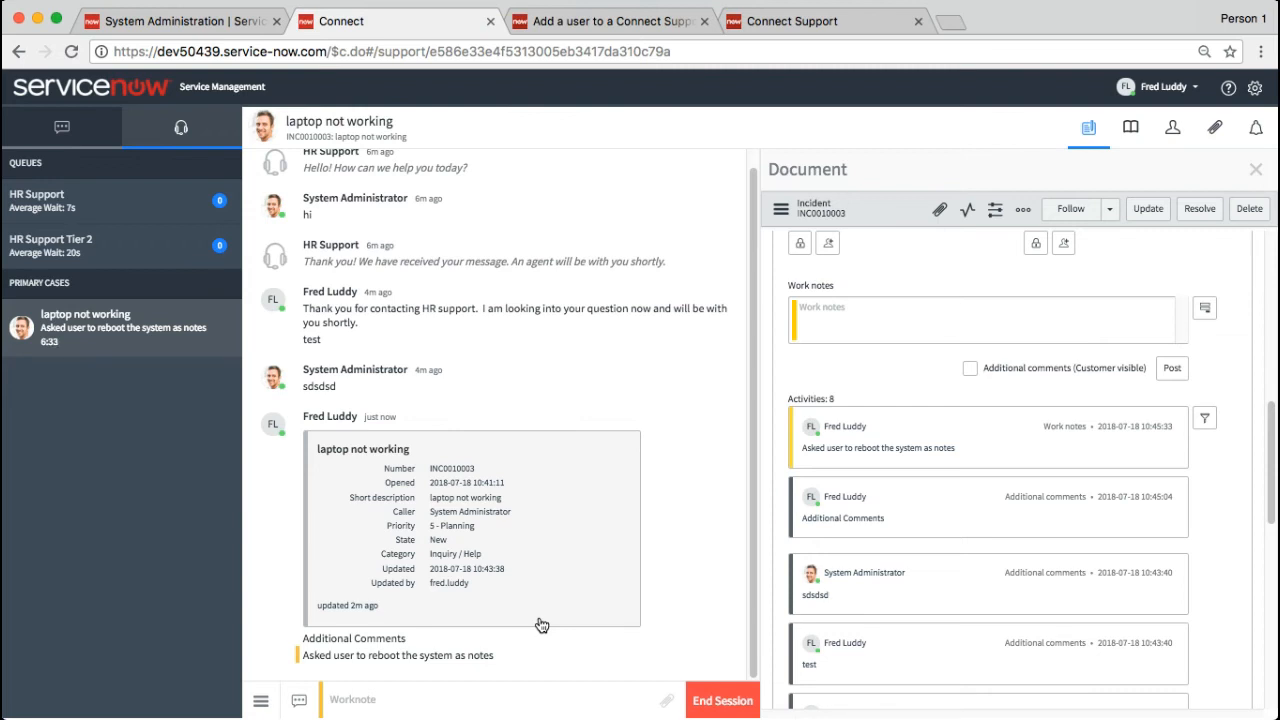
left_click(298, 700)
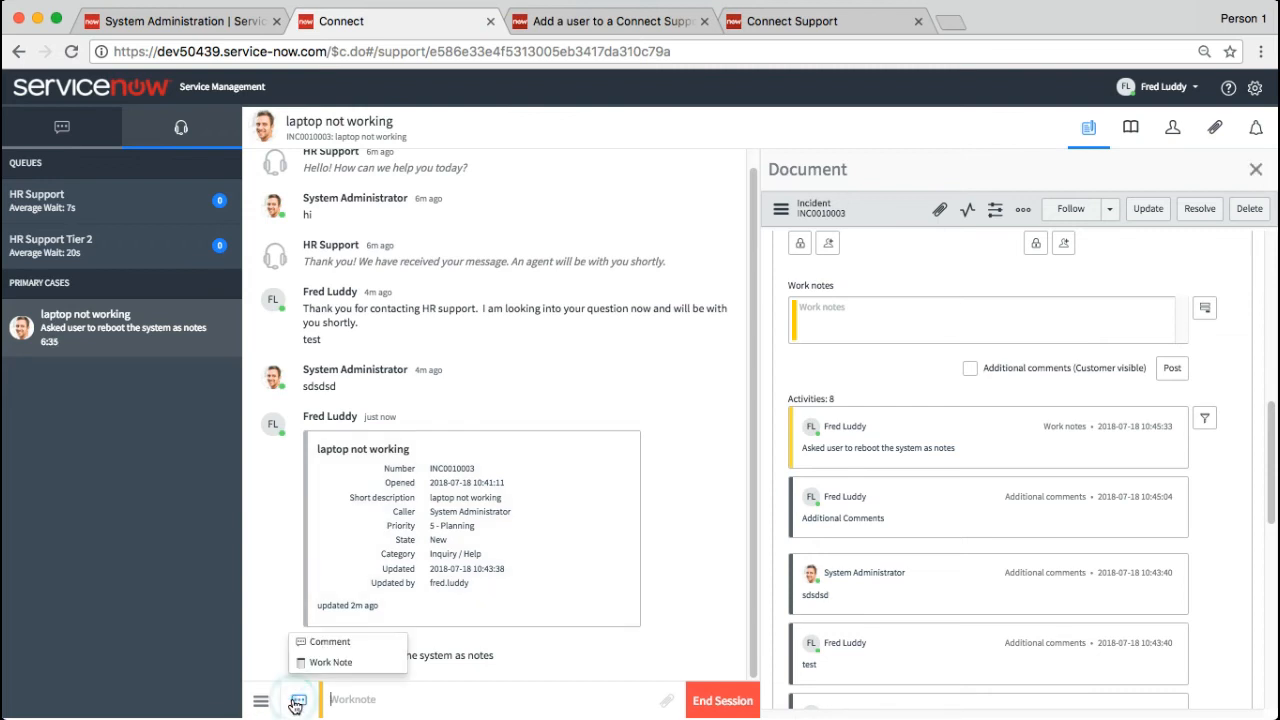
left_click(676, 424)
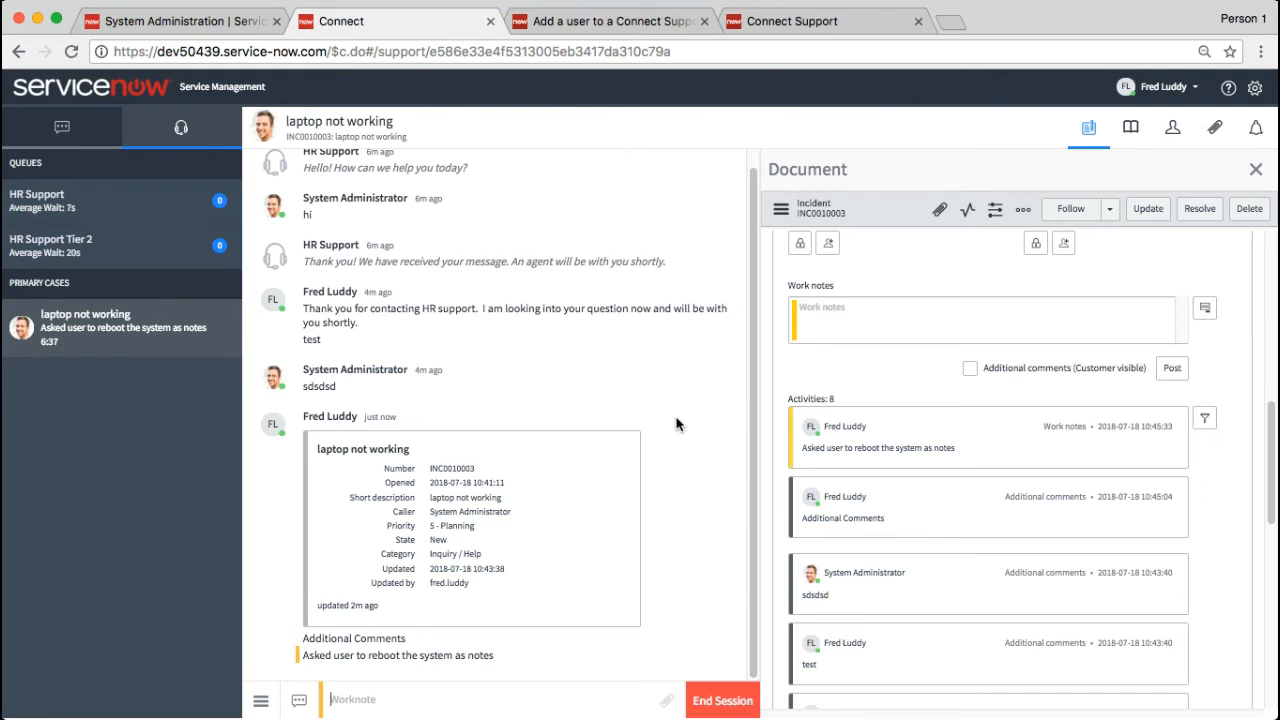
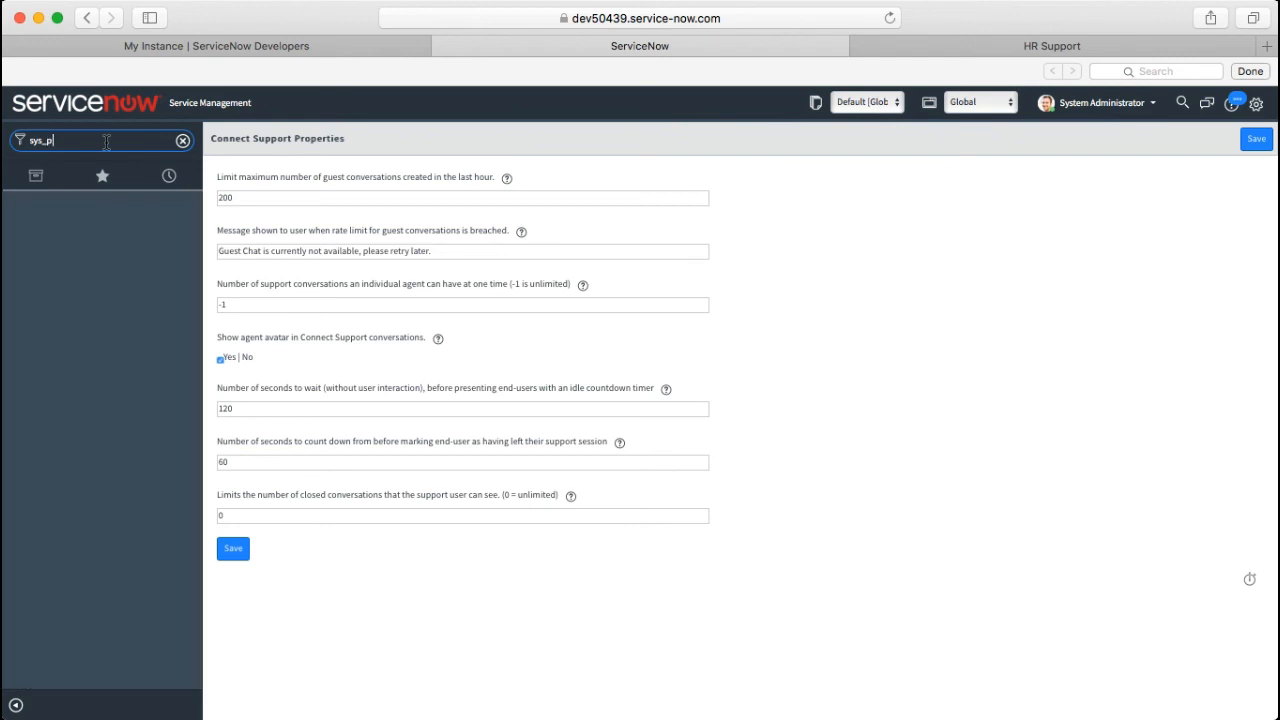
Step: Open the System Properties list and filter the property names by *connect, narrowed to *connect.support
type("s.list")
left_click(182, 140)
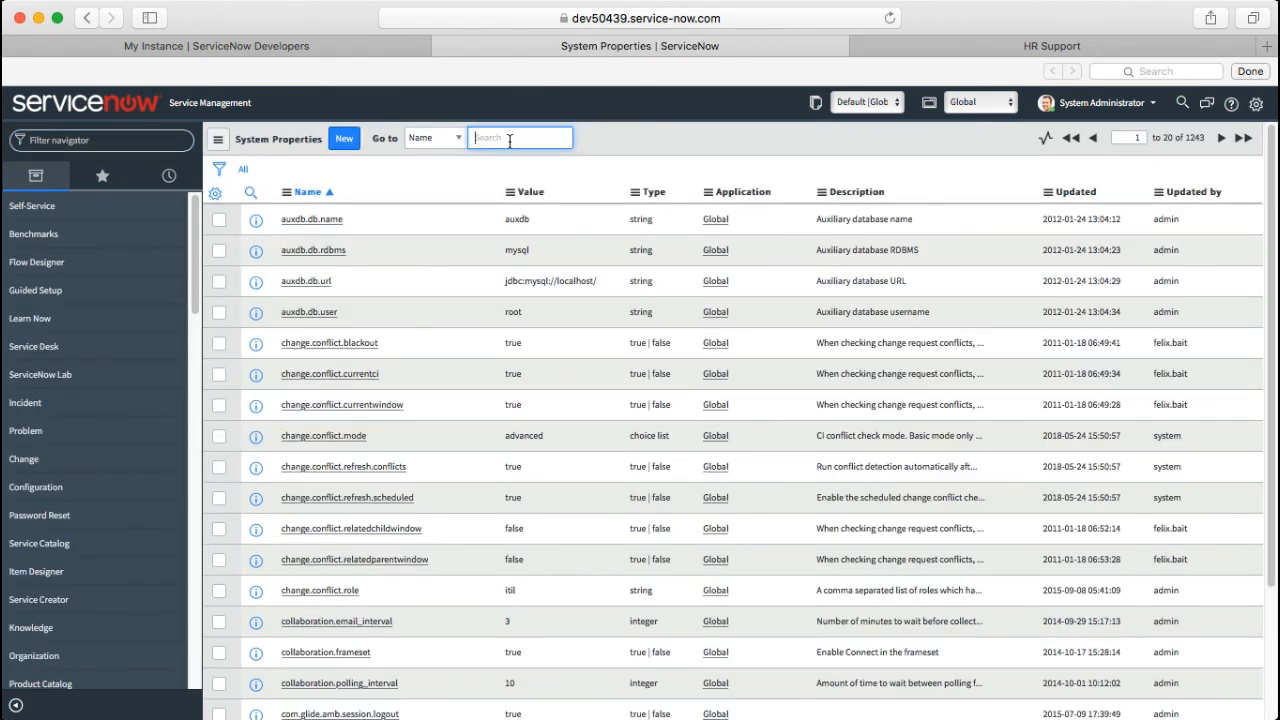
type("*connect")
key("Return")
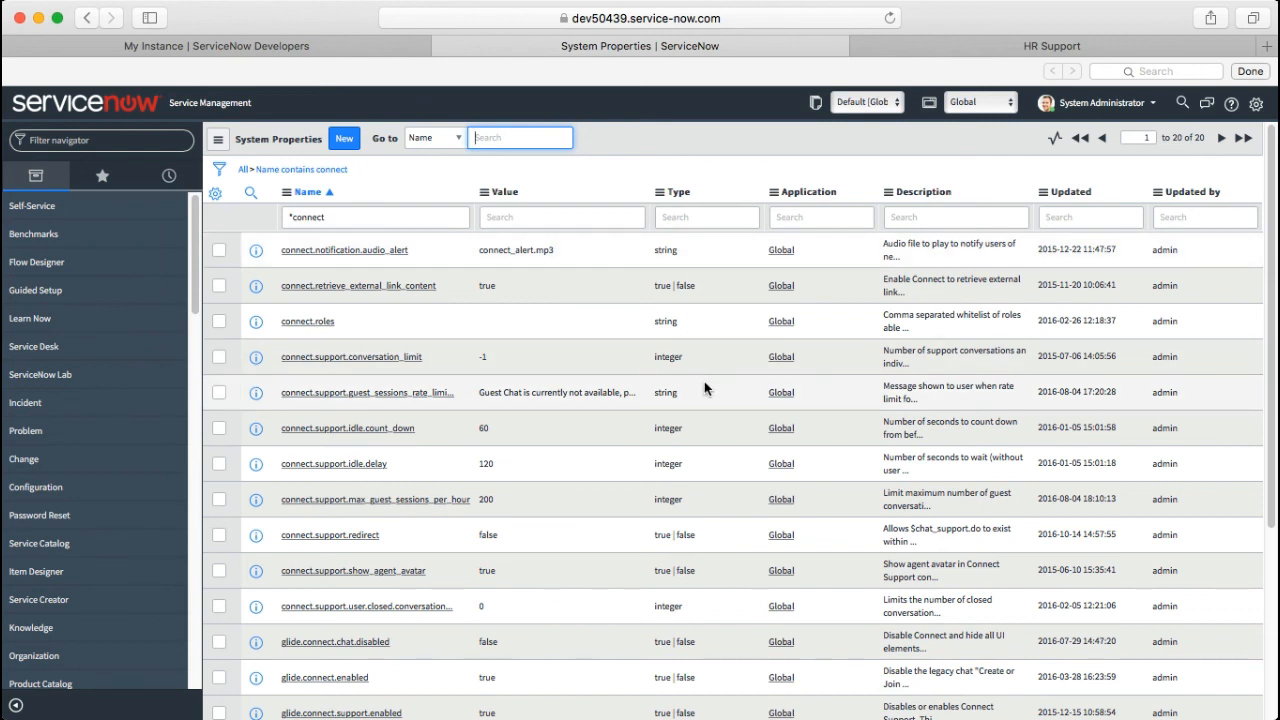
left_click(371, 218)
type(".support")
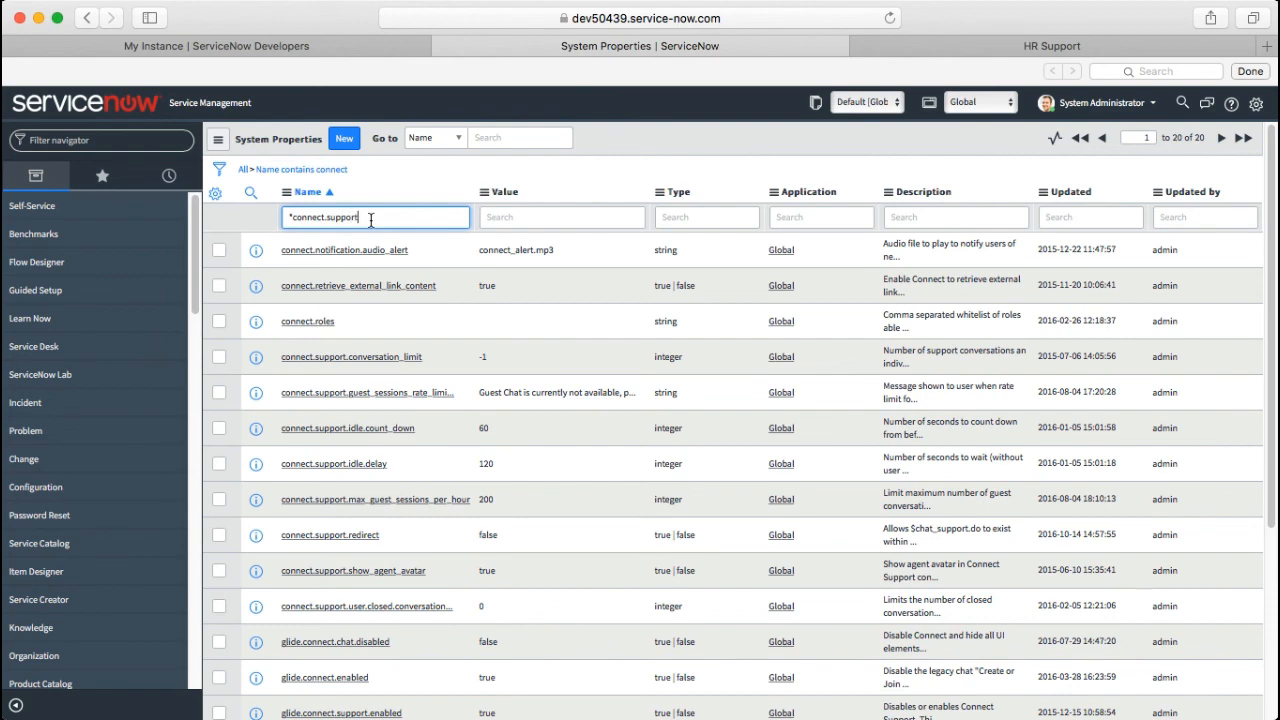
key("Return")
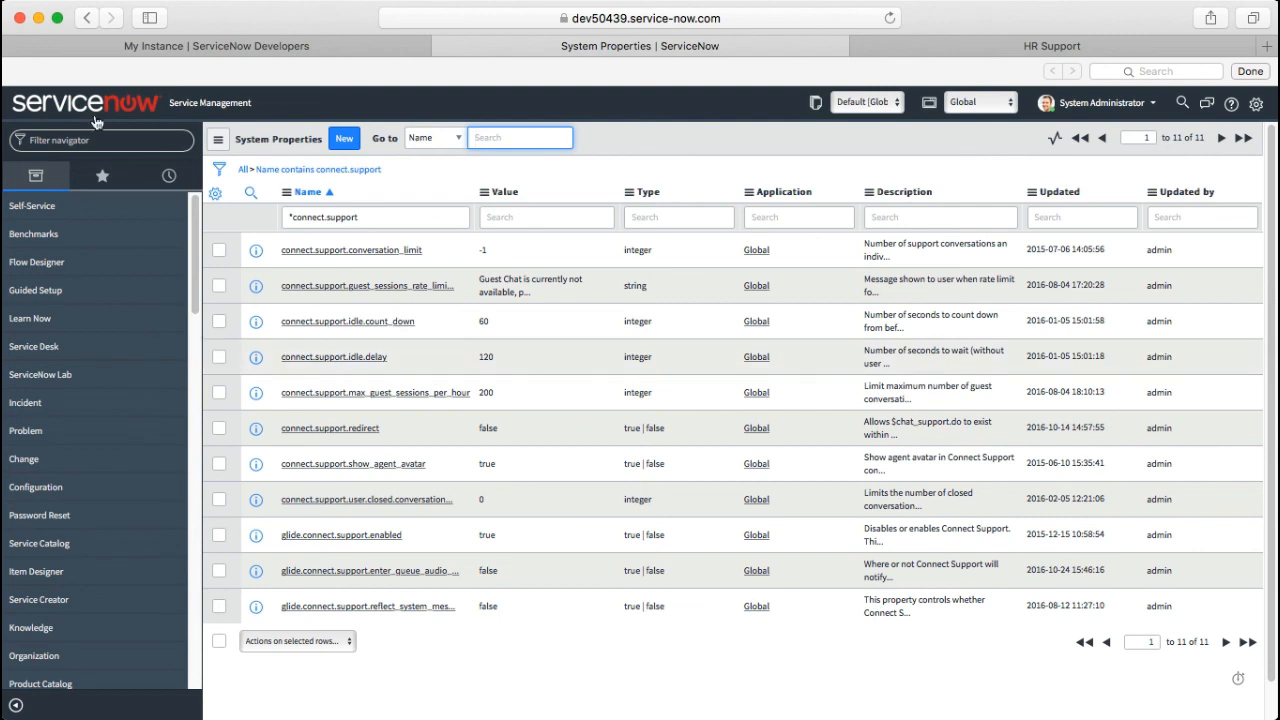
Step: Filter the navigator by "colla", open the Connect Chat administration properties, and examine the settings, including the notification audio file
left_click(110, 146)
type("co")
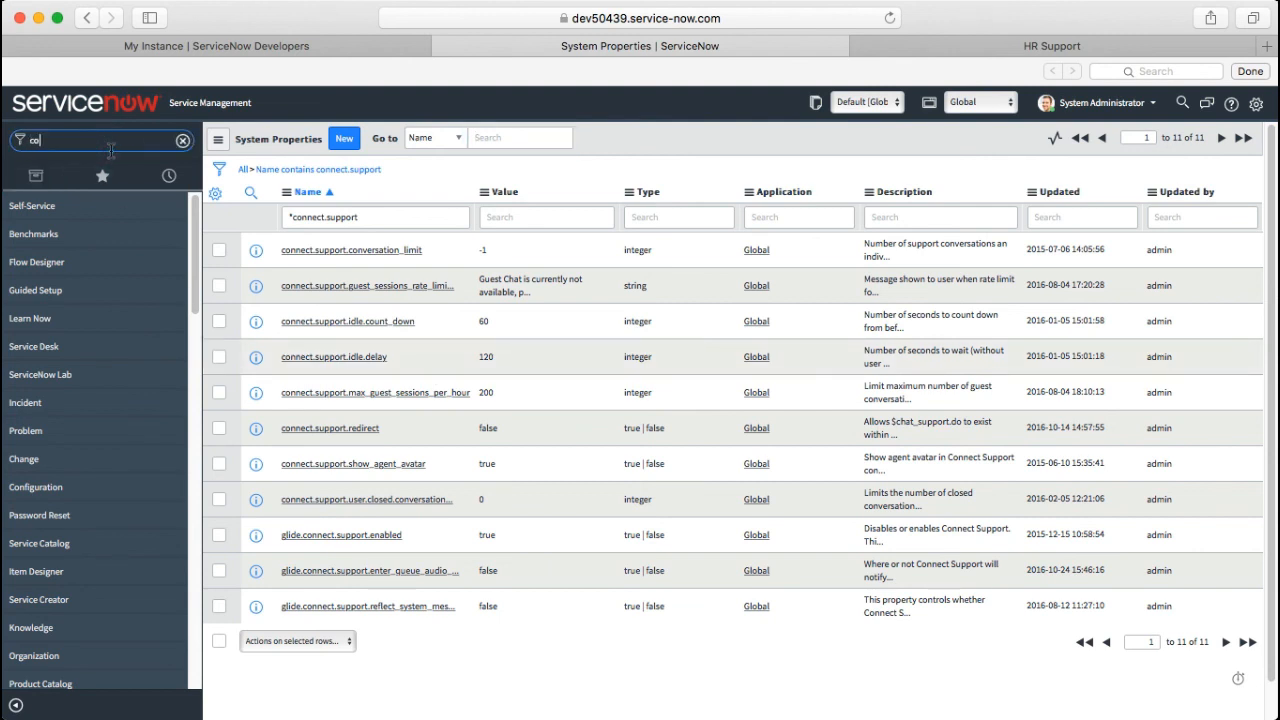
type("lla")
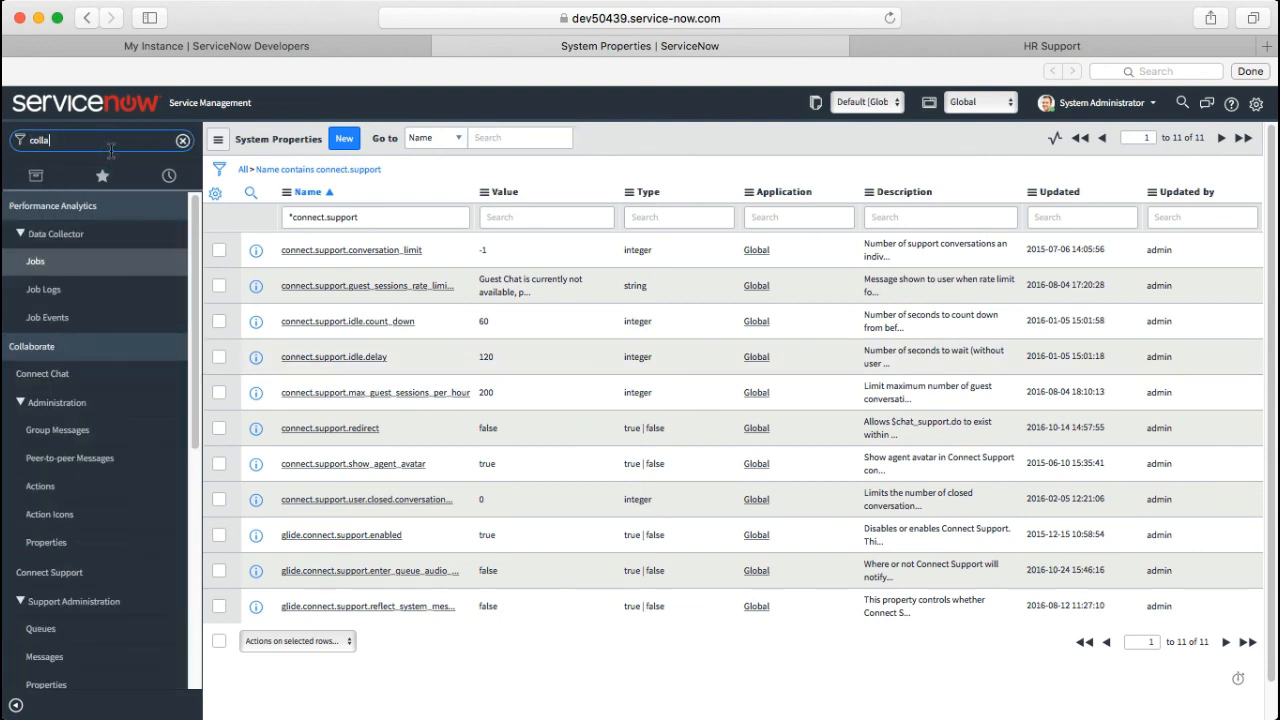
left_click(42, 414)
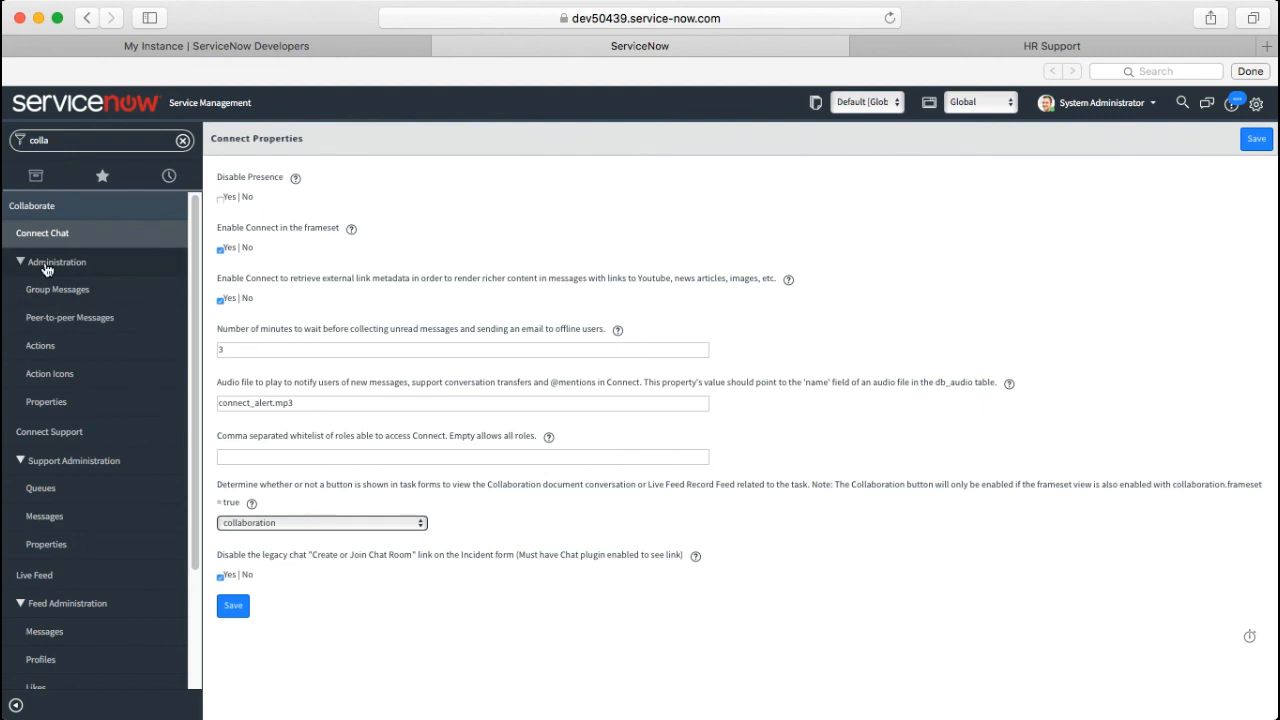
left_click(308, 402)
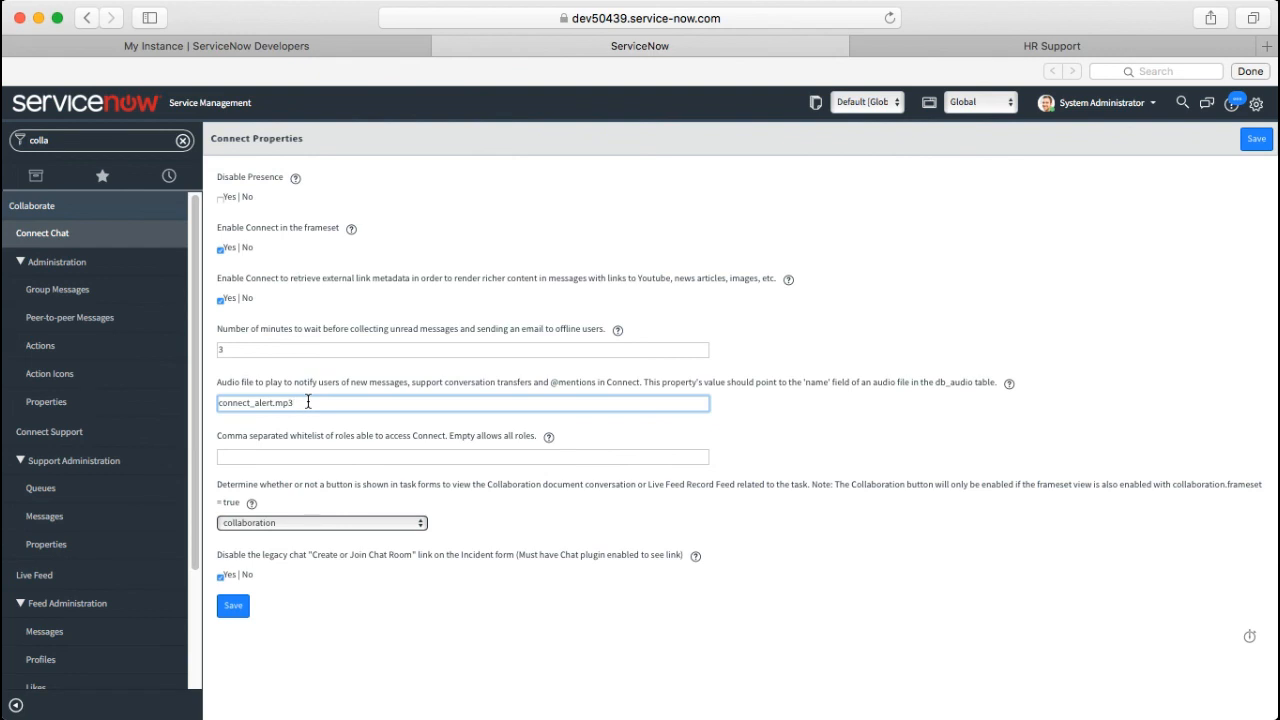
mouse_move(890, 8)
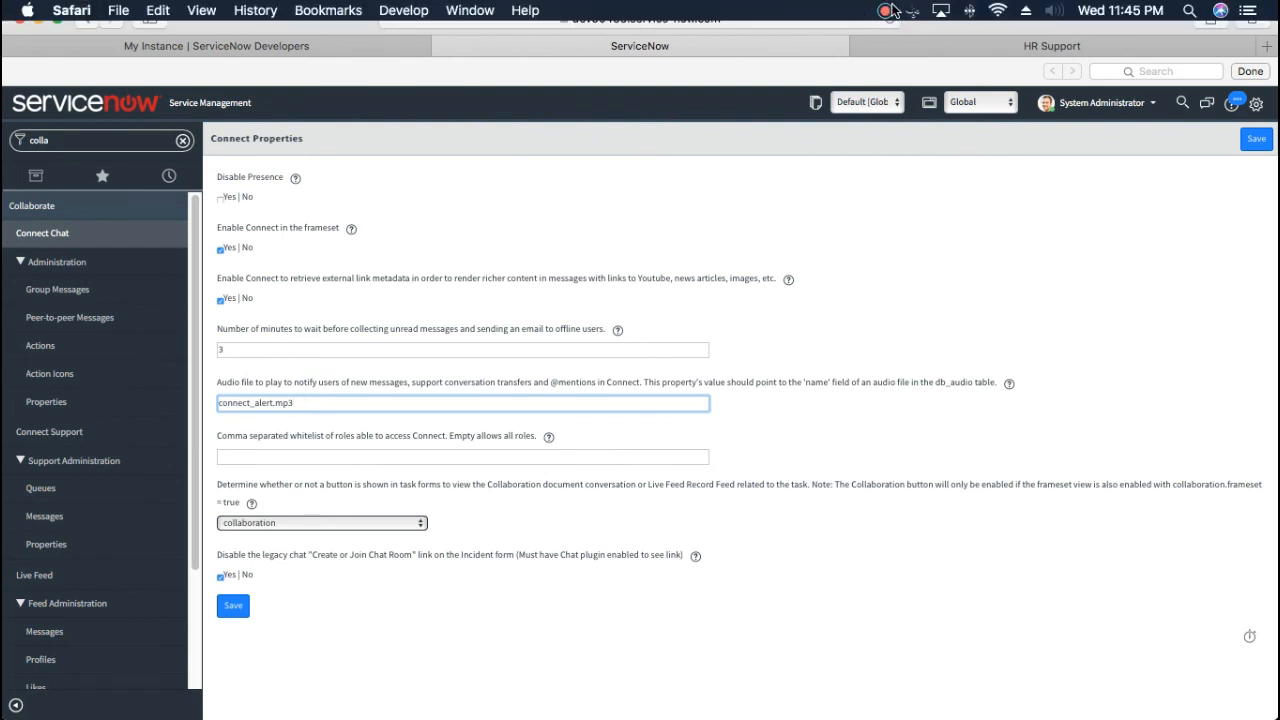